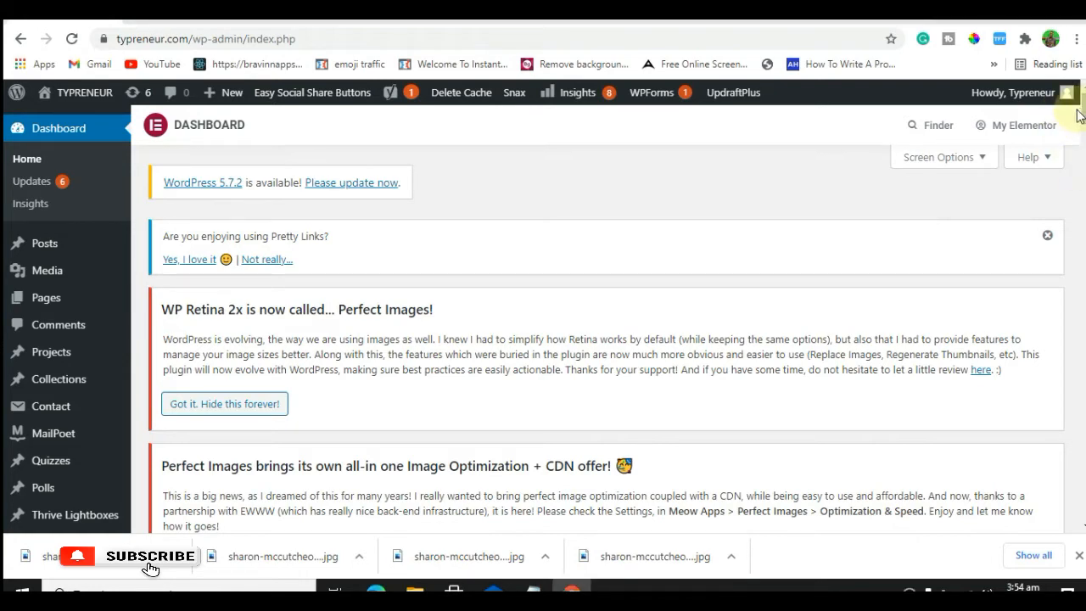
# Step: Review the product overview on the Thrive Suite website and look for the Thrive Dashboard entry in the WordPress admin
pyautogui.click(830, 11)
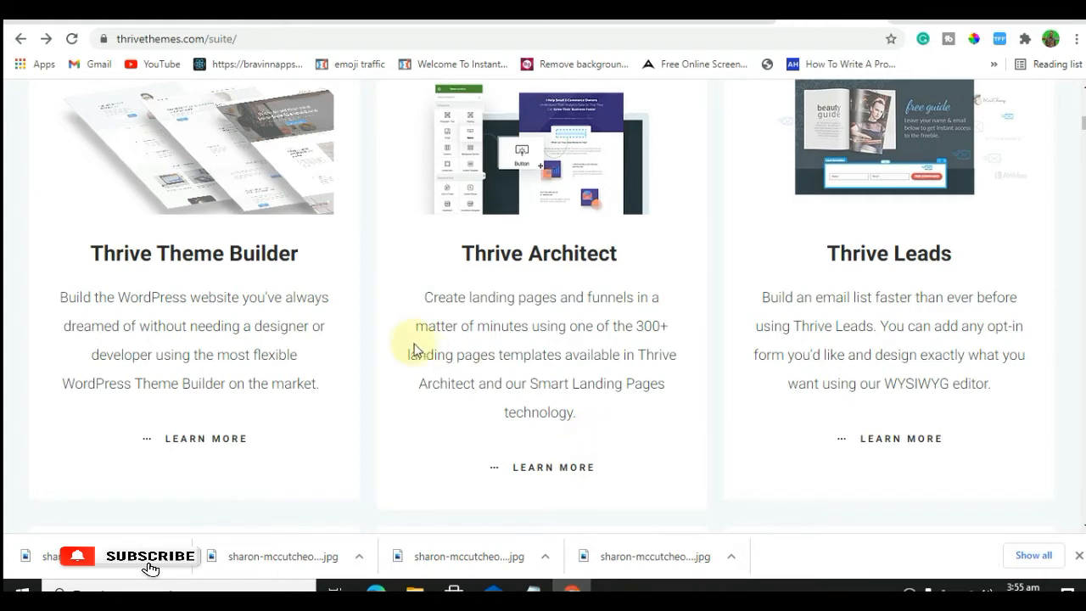
pyautogui.click(51, 21)
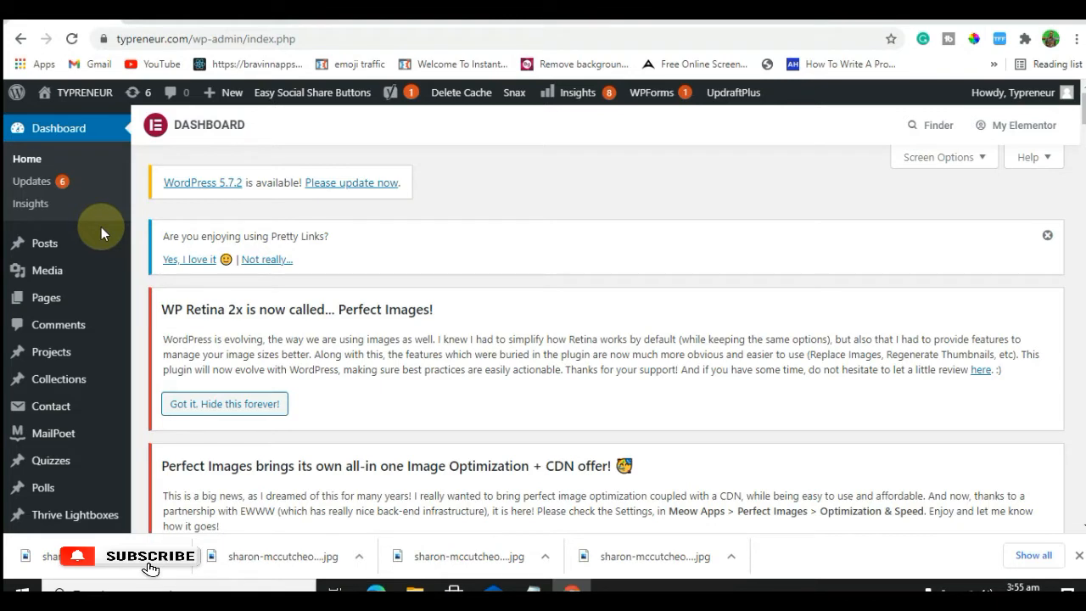
pyautogui.moveTo(81, 244)
pyautogui.scroll(-8, 543, 323)
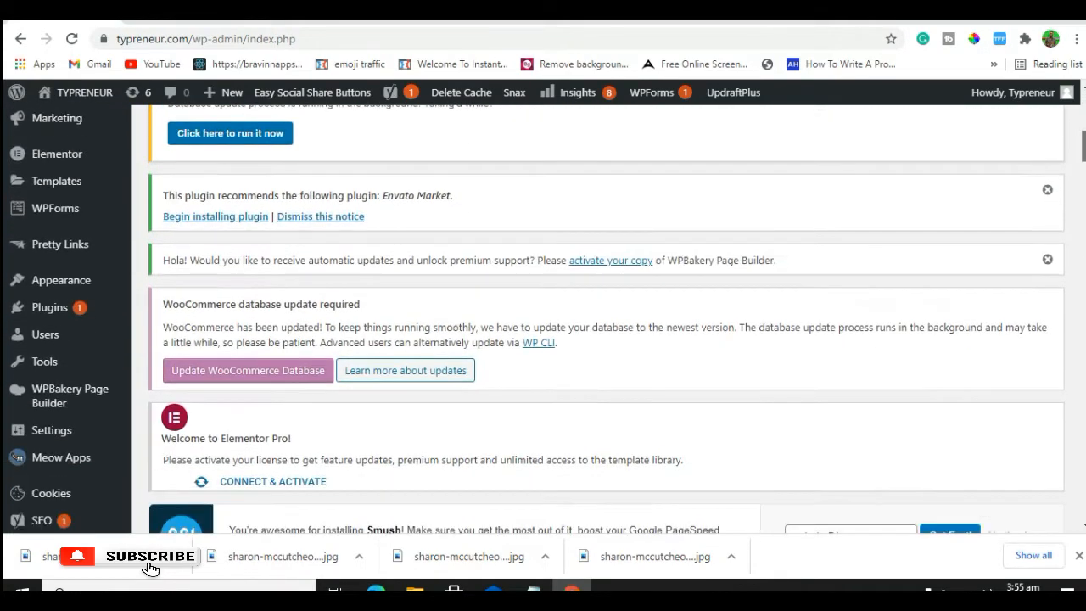
pyautogui.scroll(-3, 612, 239)
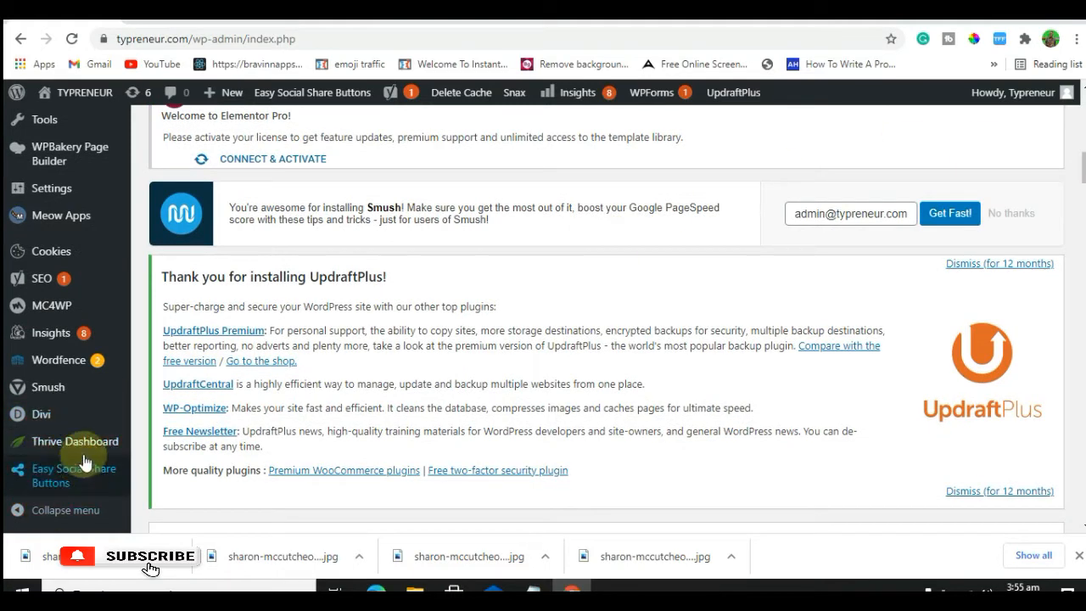
pyautogui.moveTo(78, 443)
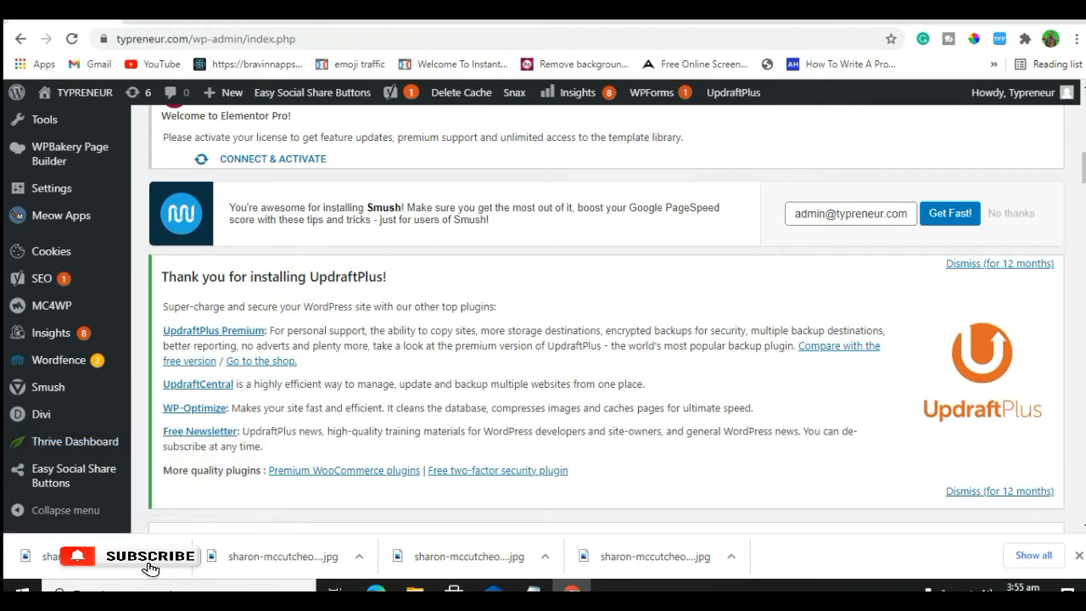
pyautogui.scroll(10, 615, 282)
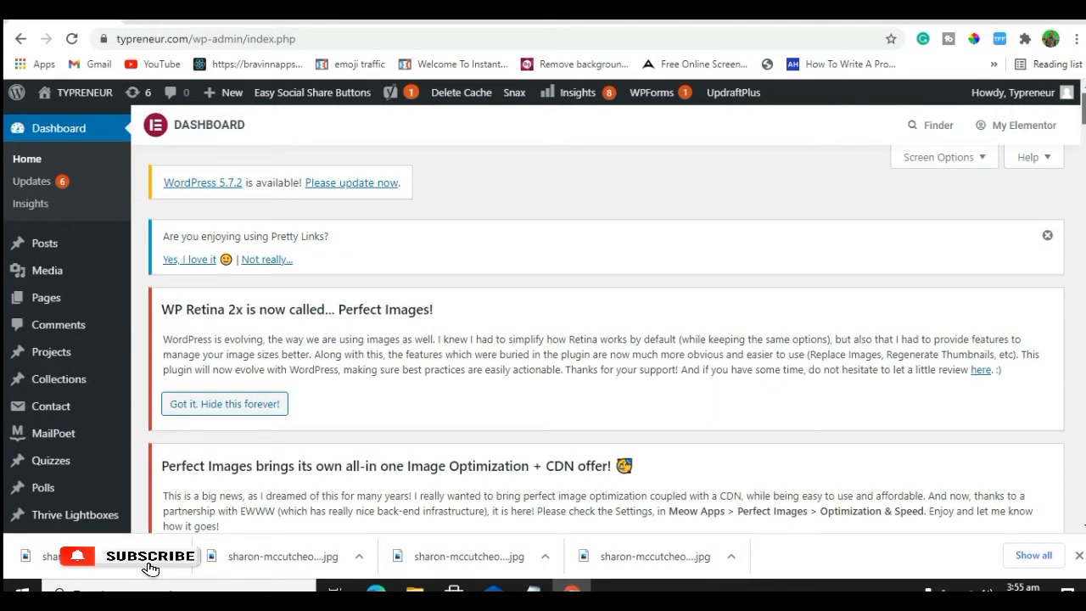
# Step: Create a new page titled "12minaff" and publish it
pyautogui.moveTo(42, 303)
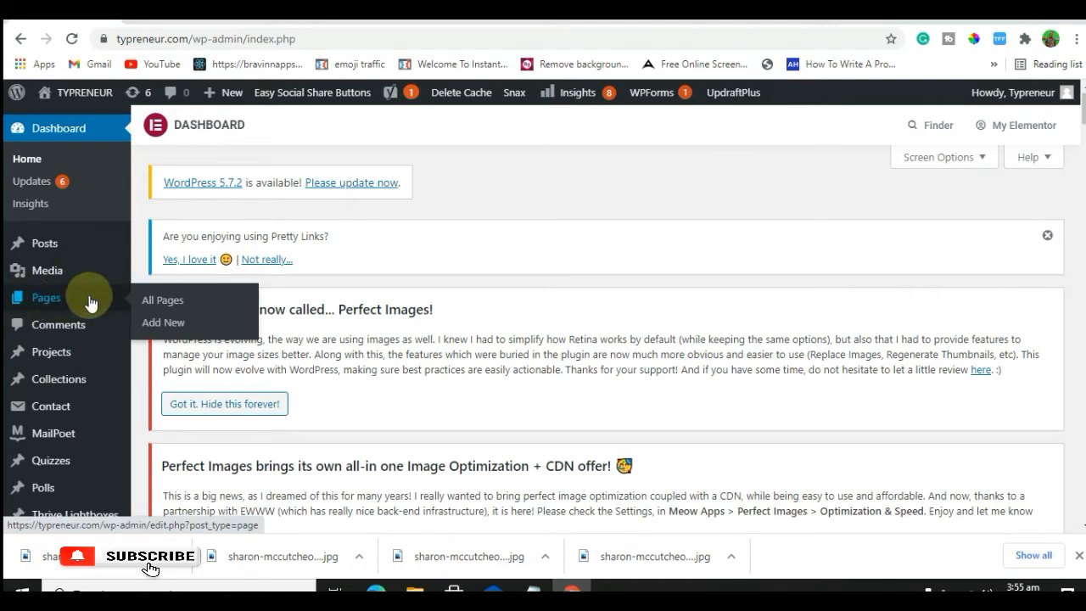
pyautogui.click(168, 326)
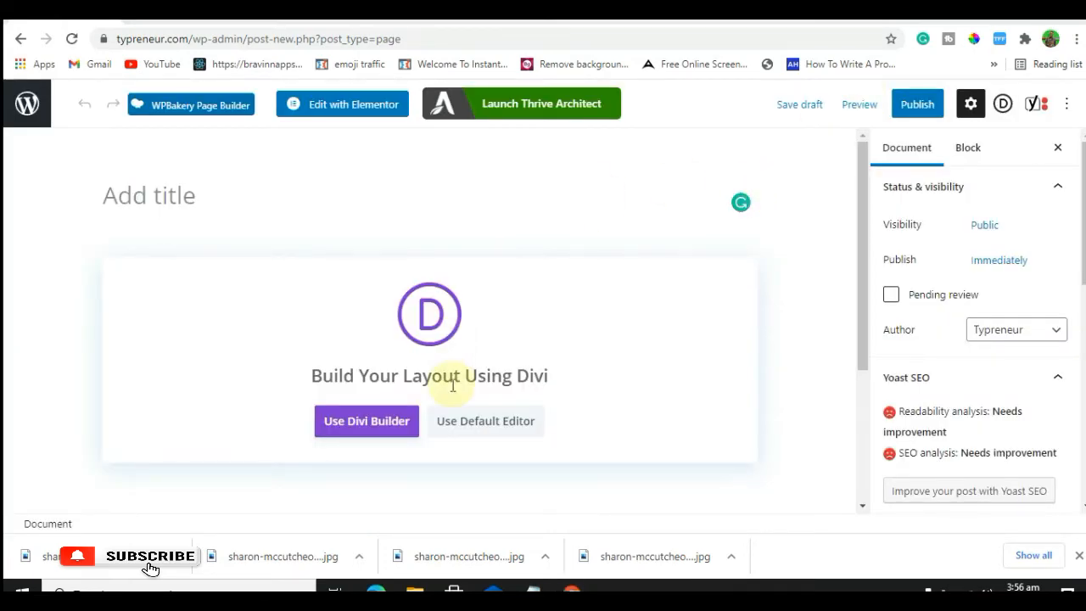
pyautogui.click(232, 195)
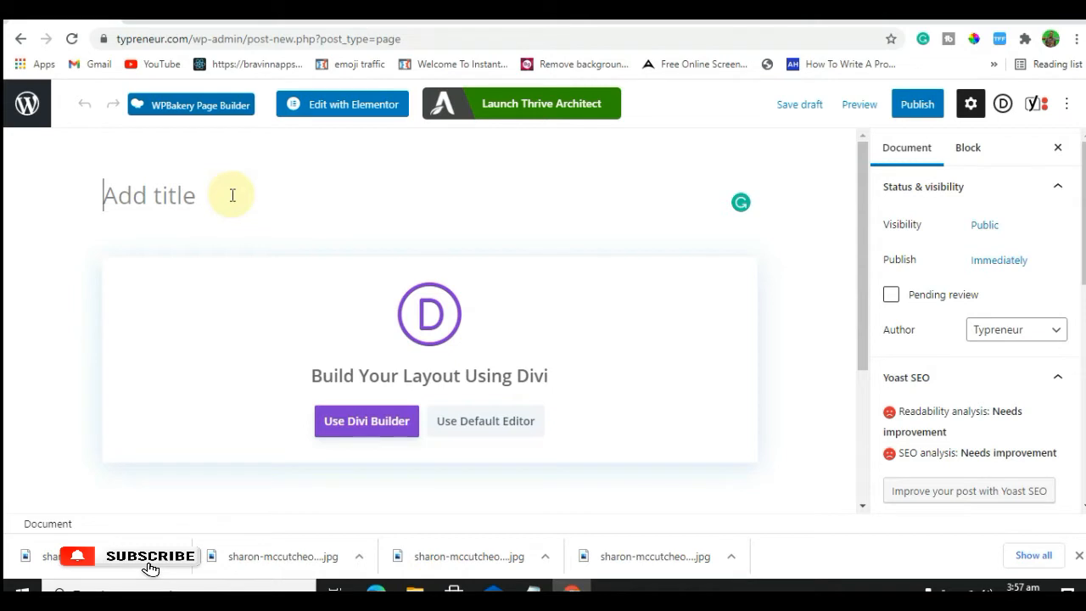
pyautogui.write('12mi')
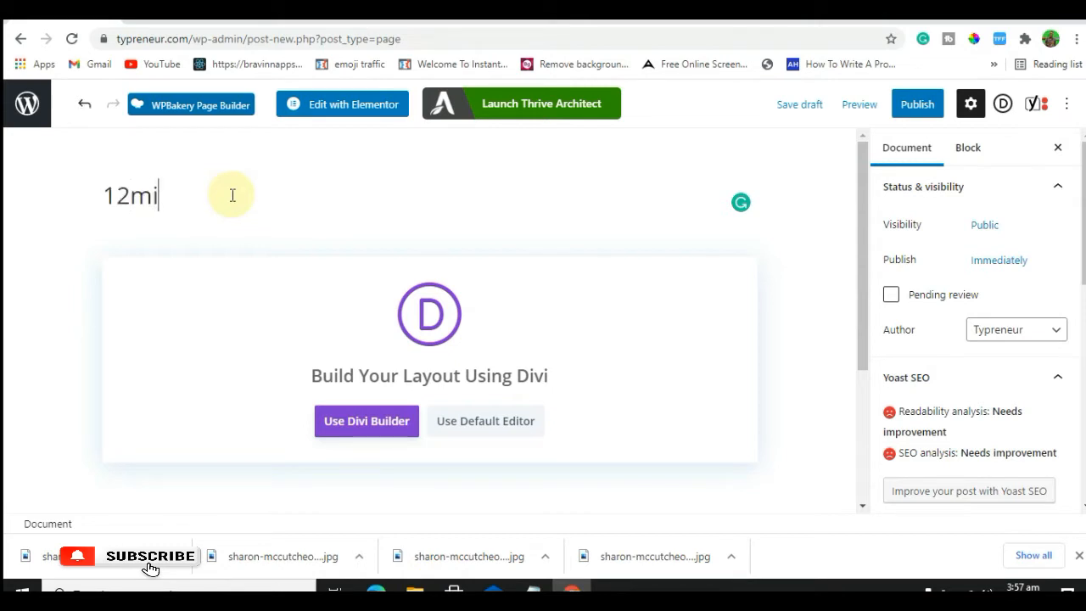
pyautogui.write('naff')
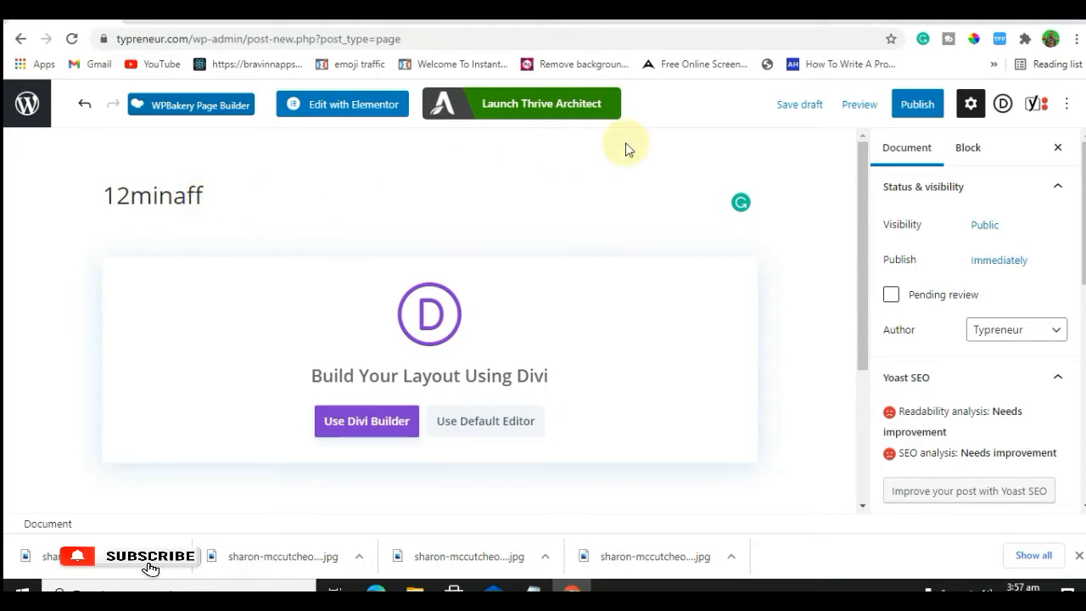
pyautogui.click(914, 110)
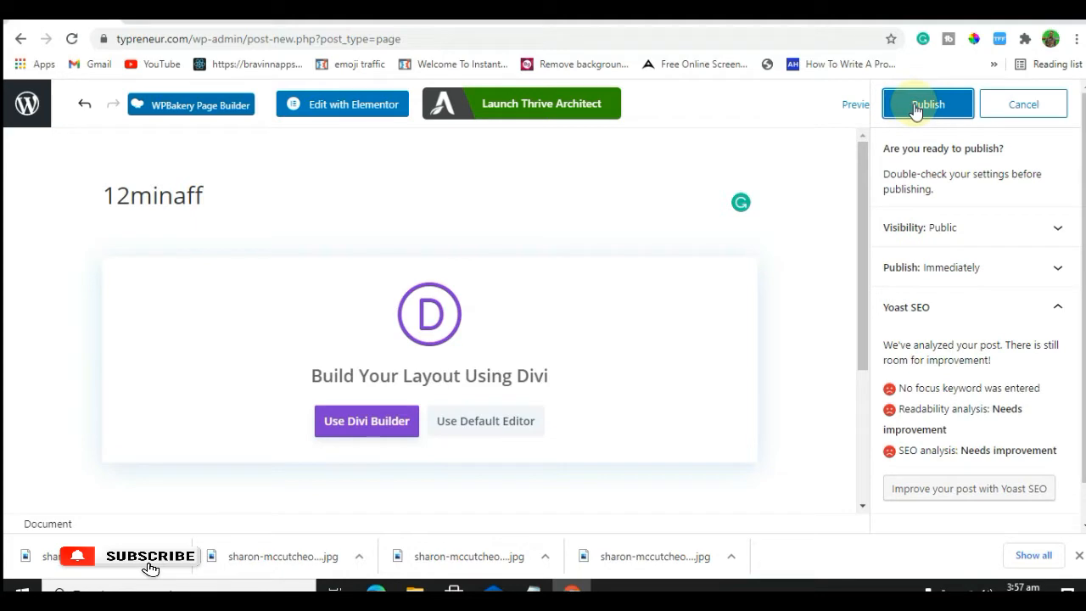
pyautogui.click(915, 106)
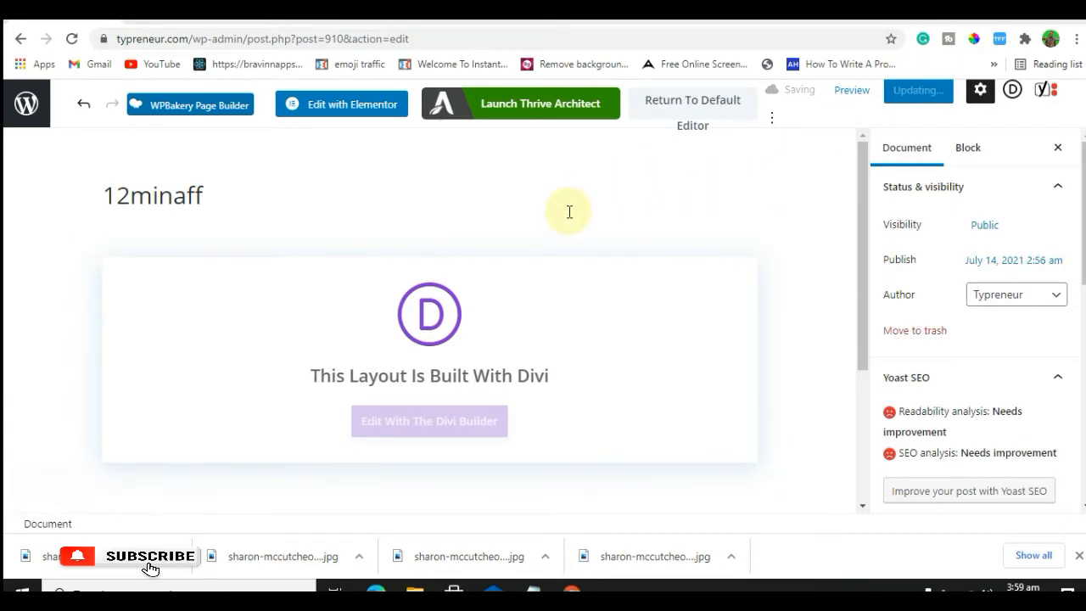
# Step: Launch Thrive Architect for the new page and accept the cookie notice
pyautogui.click(550, 116)
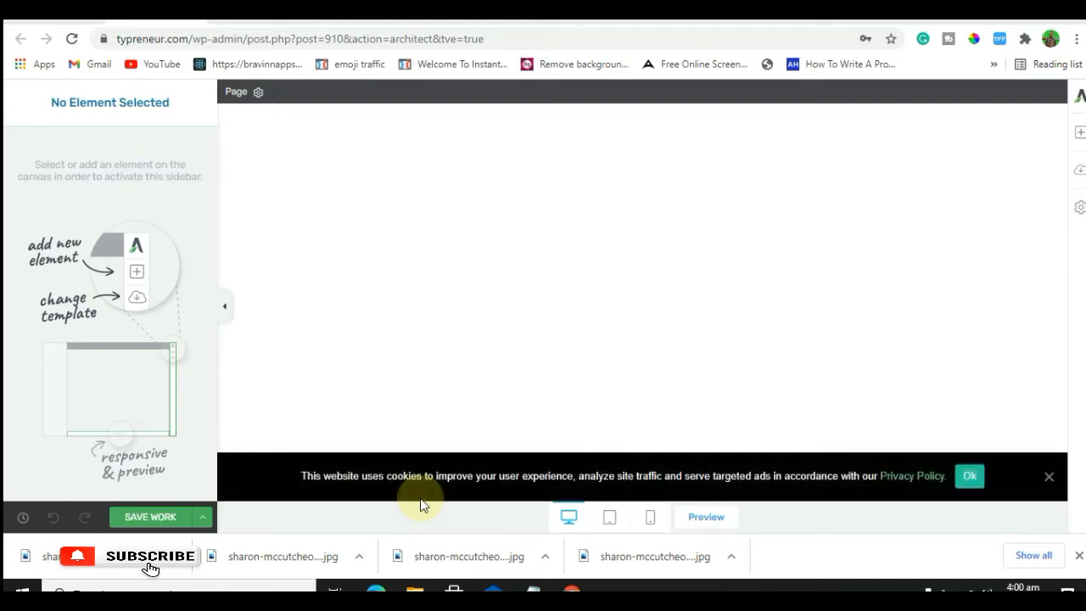
pyautogui.click(967, 477)
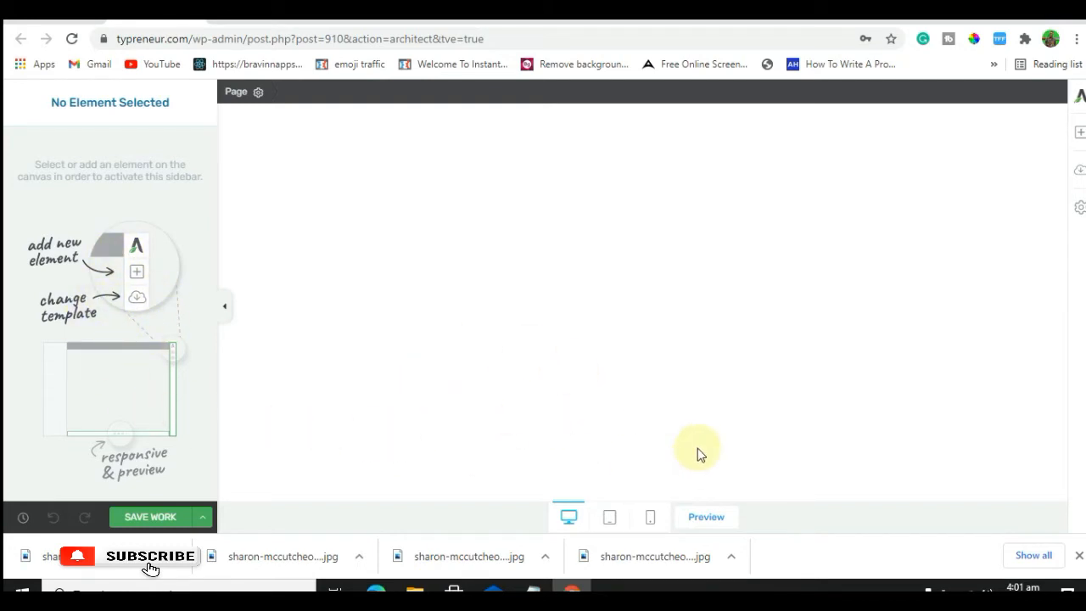
# Step: Apply the video landing page template from the Atomic 2 Smart set as a pre-built landing page
pyautogui.click(1079, 171)
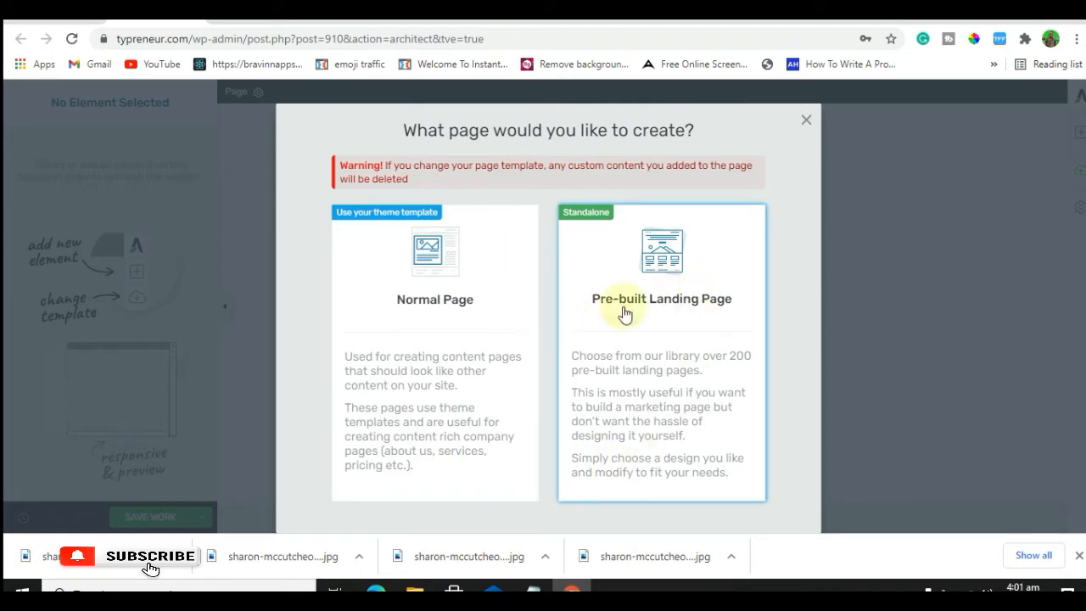
pyautogui.click(647, 416)
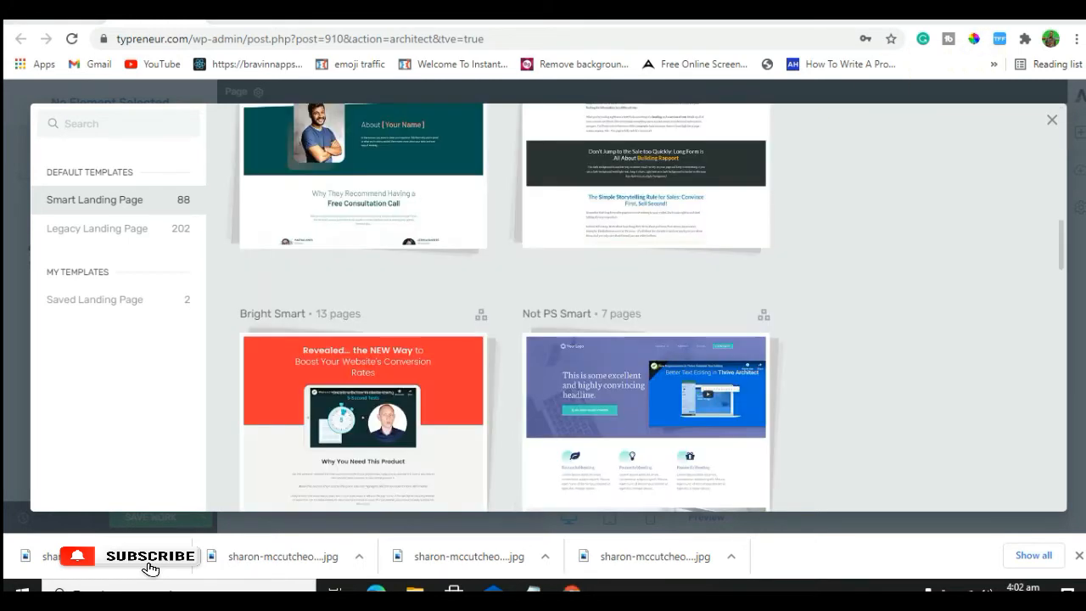
pyautogui.moveTo(1061, 254); pyautogui.dragTo(1063, 365)
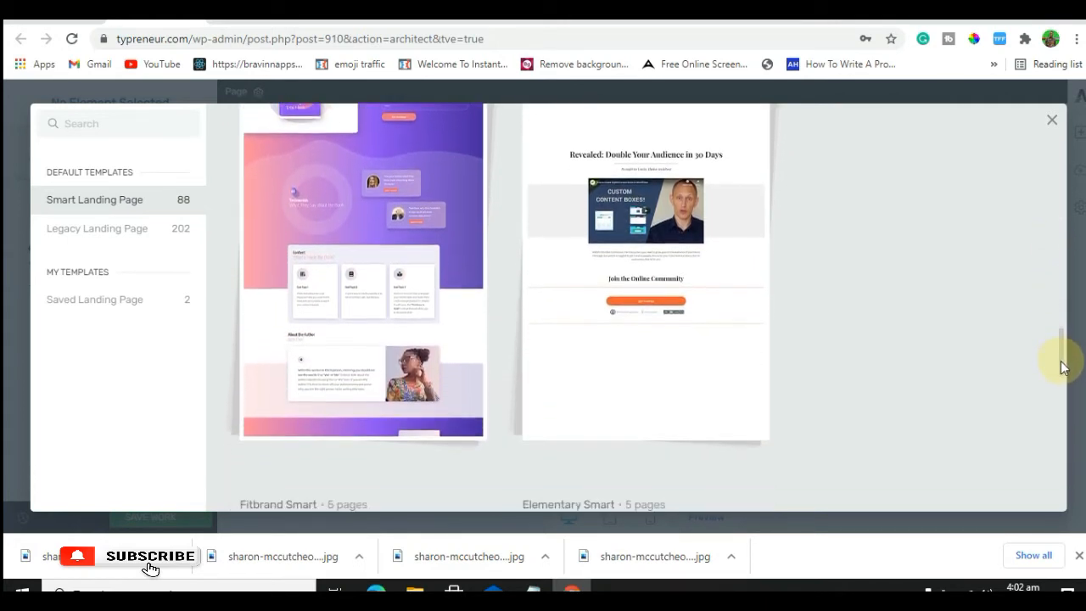
pyautogui.moveTo(681, 301)
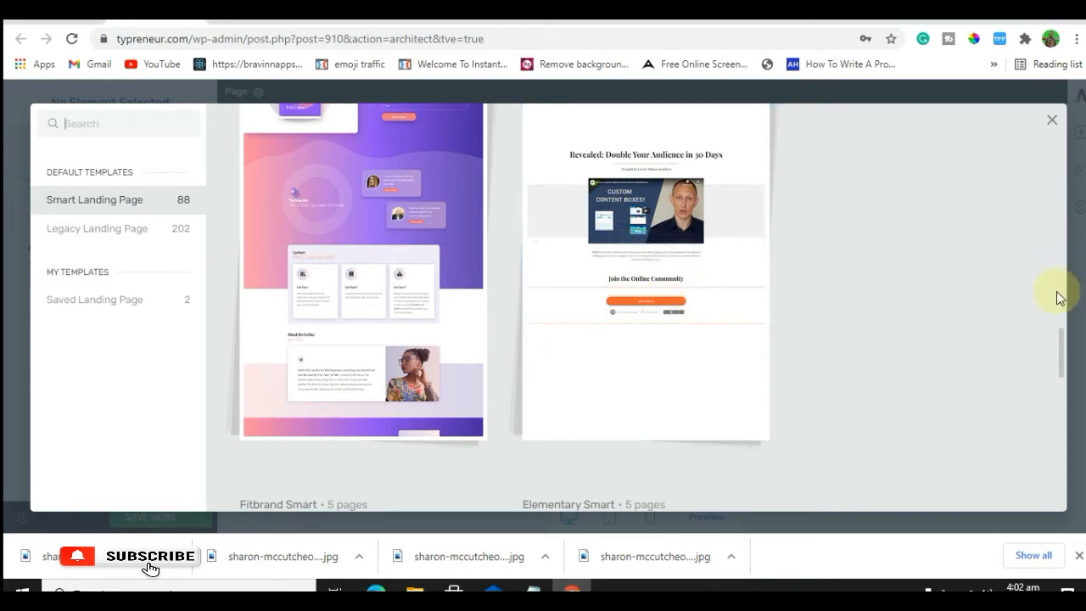
pyautogui.scroll(-3, 1066, 365)
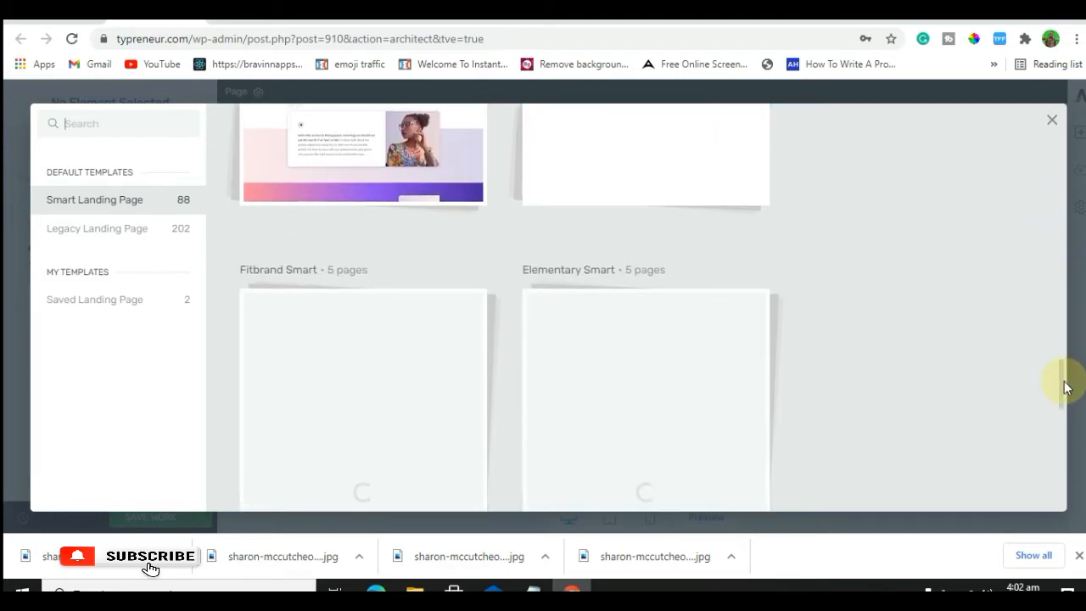
pyautogui.scroll(2, 1066, 356)
pyautogui.scroll(3, 1065, 339)
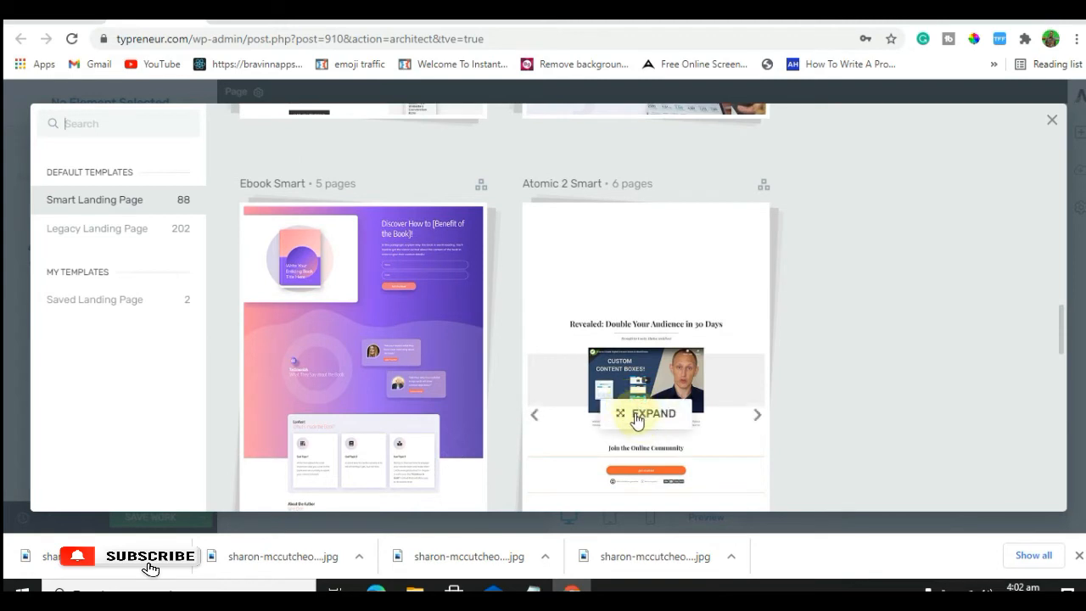
pyautogui.click(625, 356)
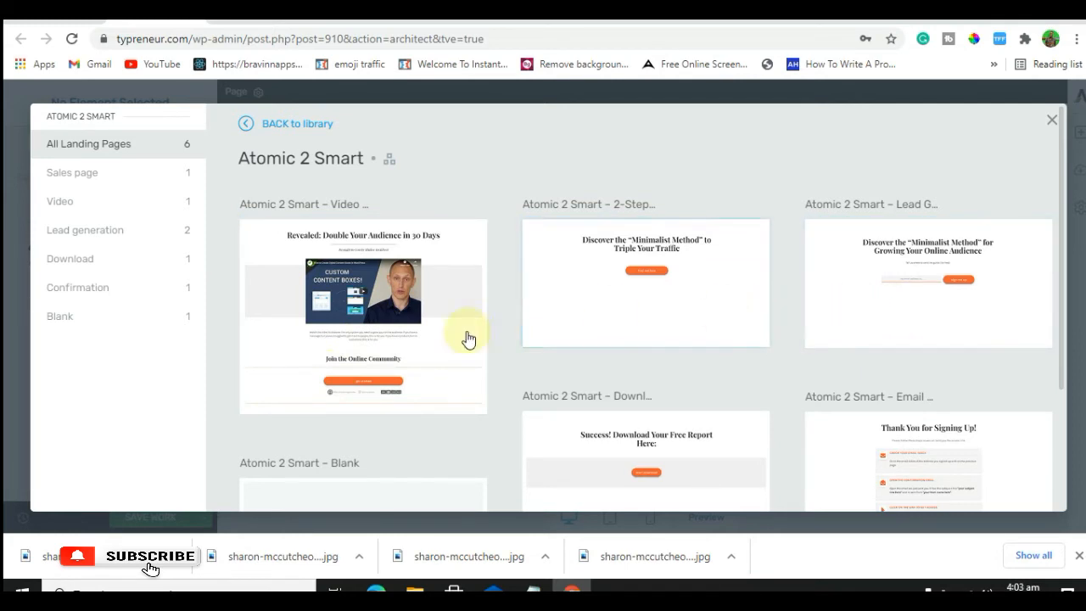
pyautogui.click(408, 329)
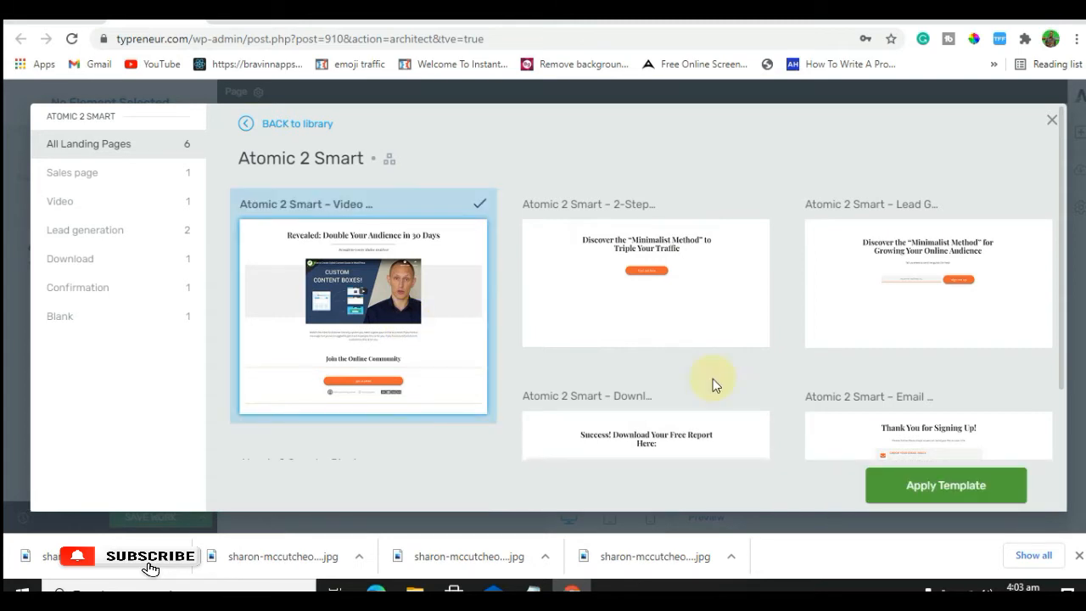
pyautogui.click(913, 492)
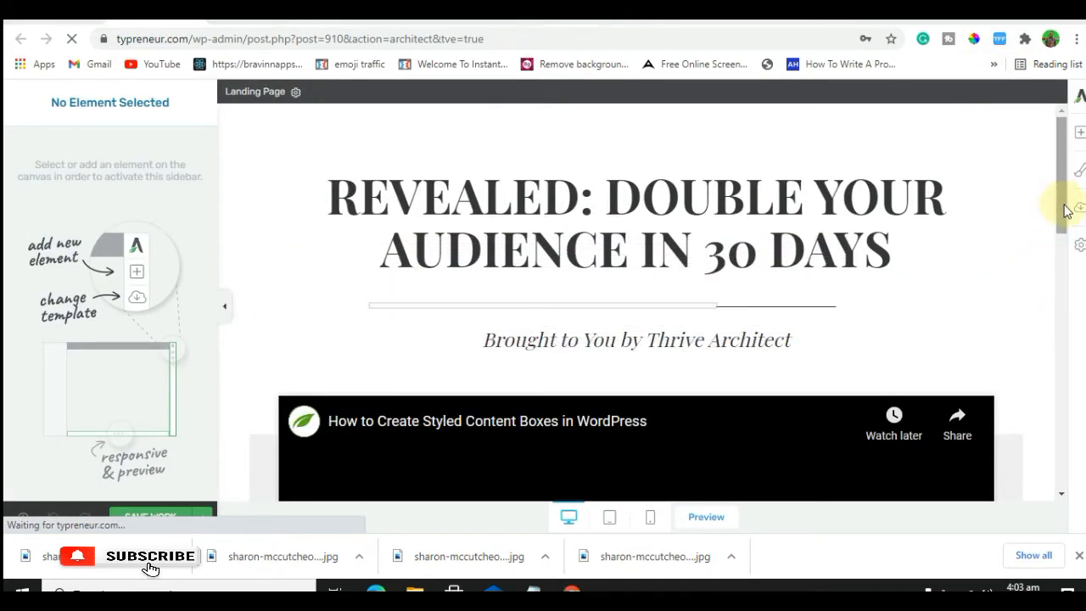
pyautogui.scroll(-2, 1061, 205)
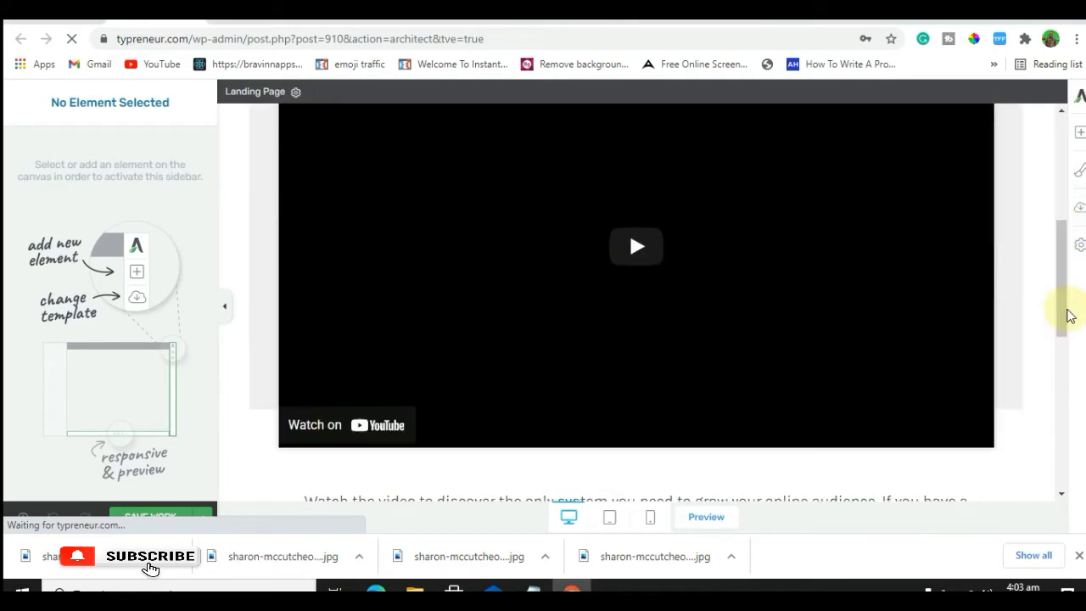
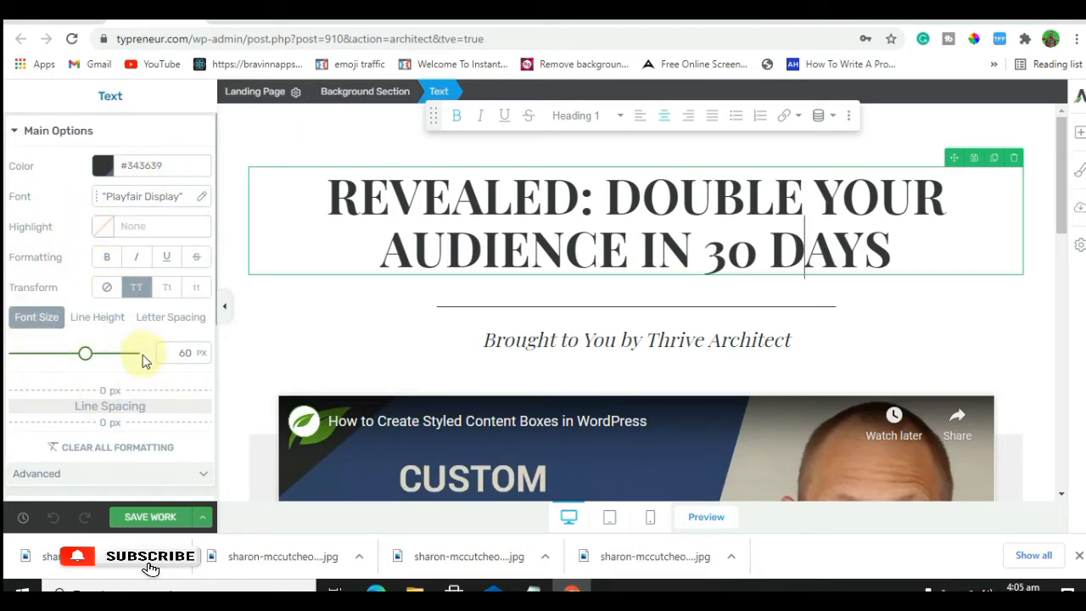
# Step: Set the font size of the landing page's main headline to 55 px
pyautogui.moveTo(86, 356)
pyautogui.mouseDown()
pyautogui.moveTo(63, 354)
pyautogui.moveTo(80, 356)
pyautogui.mouseUp()
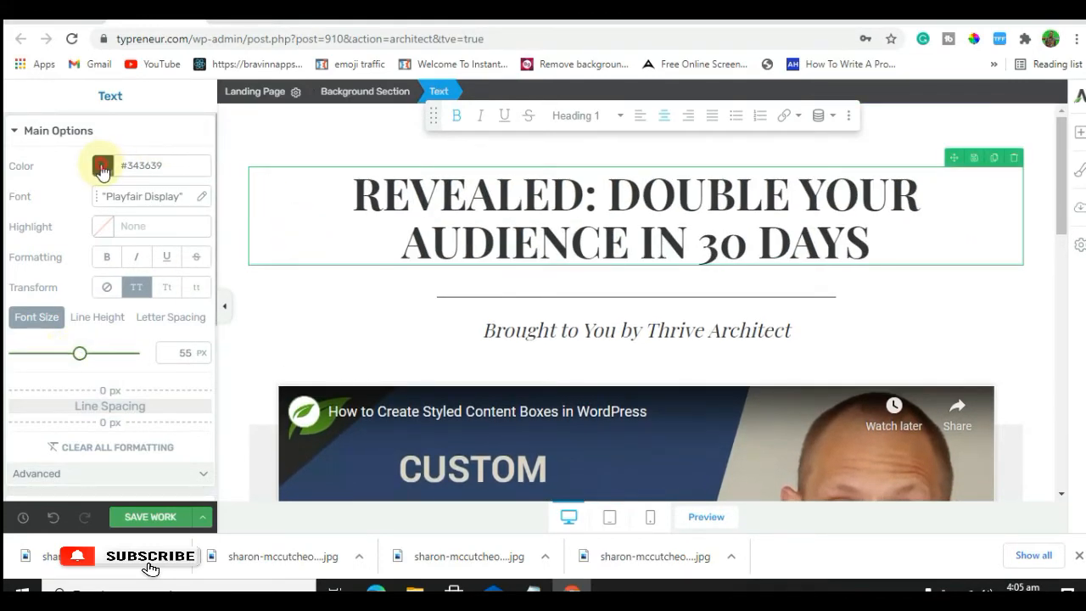
pyautogui.click(101, 167)
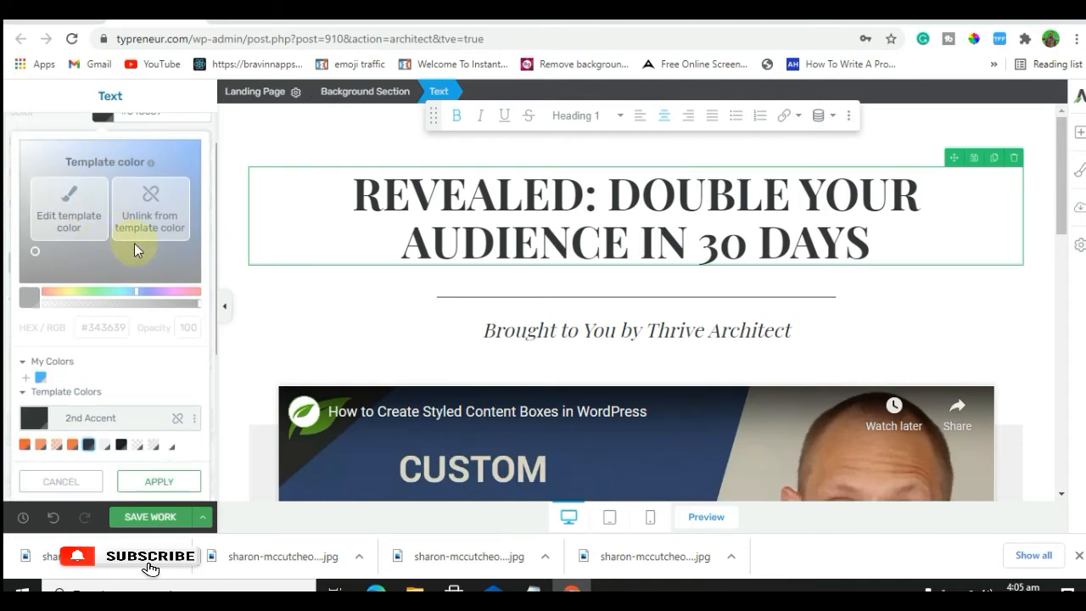
pyautogui.click(82, 216)
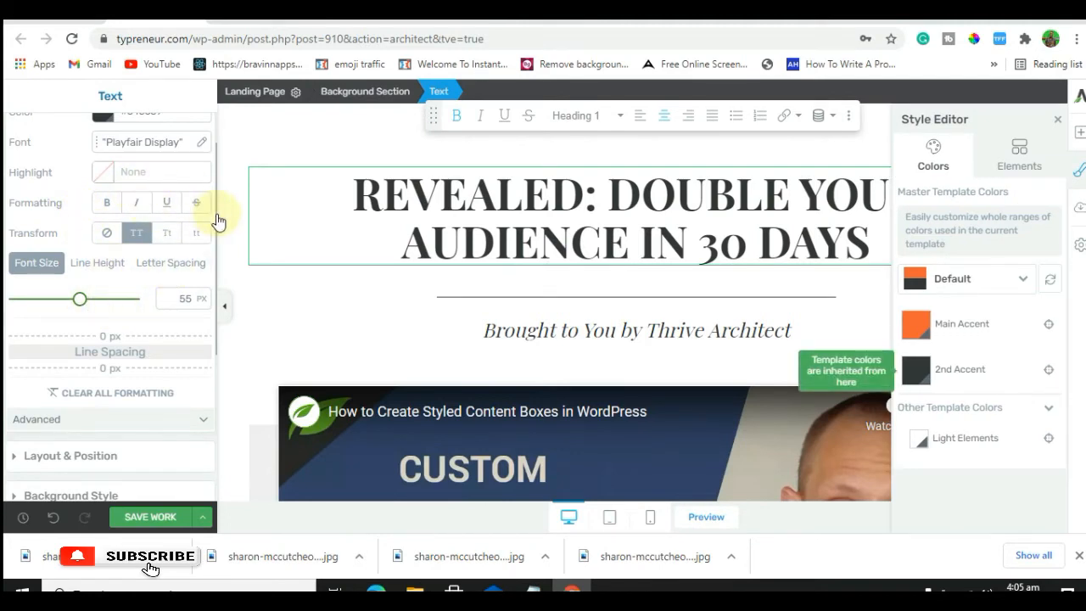
pyautogui.scroll(1, 213, 203)
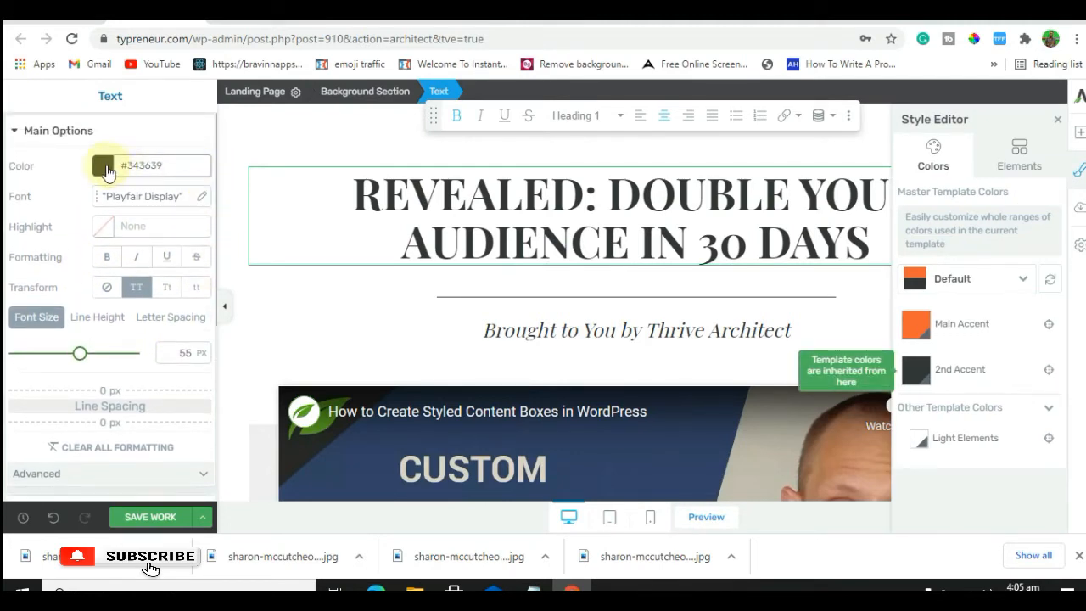
# Step: Unlink the main headline's color from the template color and set it to #f23300
pyautogui.click(101, 167)
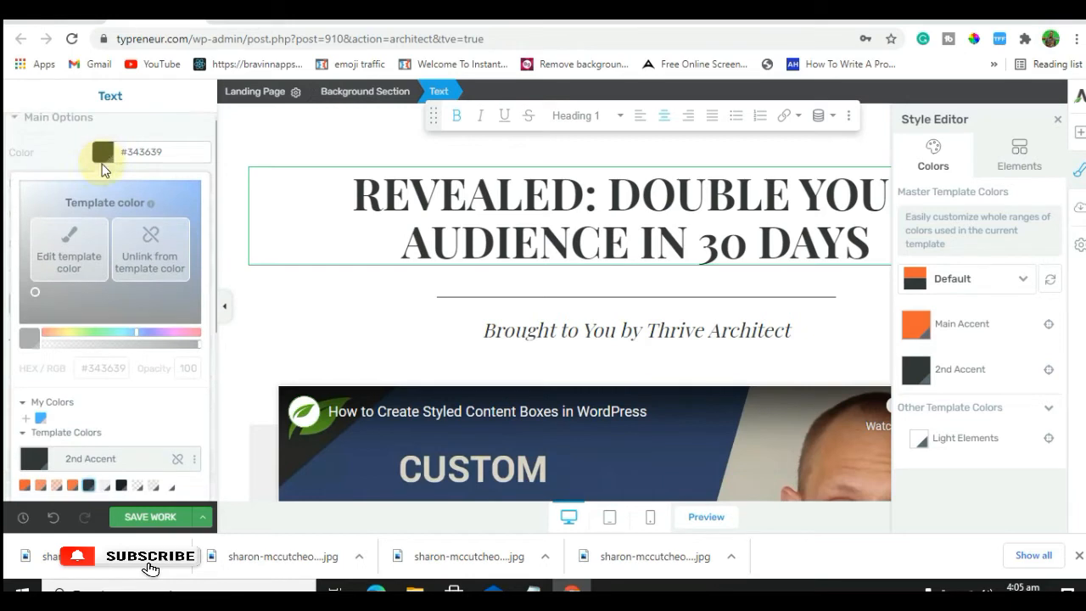
pyautogui.click(126, 234)
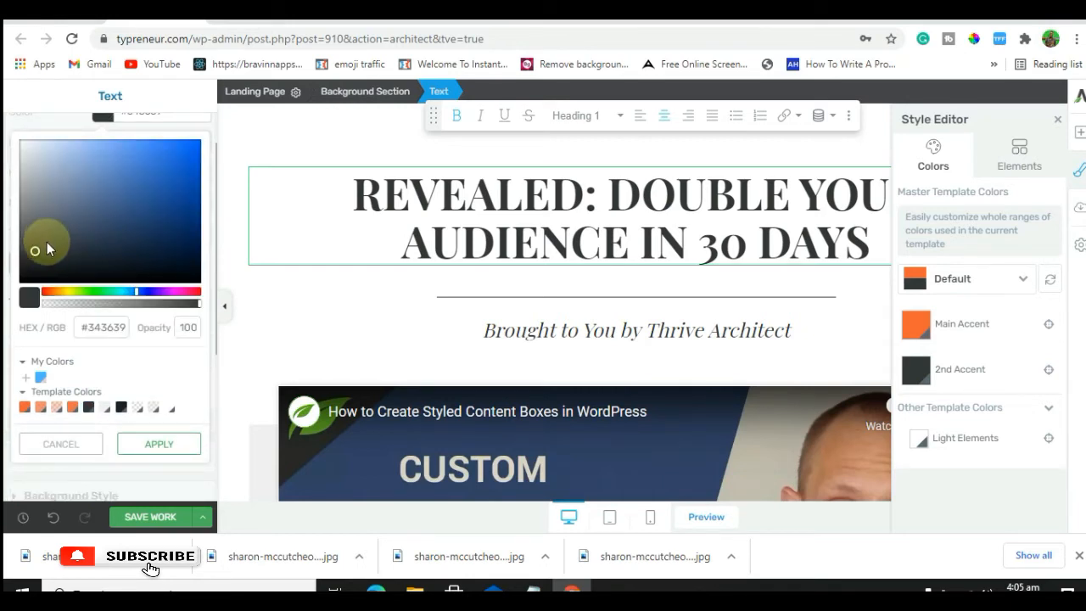
pyautogui.moveTo(35, 253)
pyautogui.mouseDown()
pyautogui.moveTo(150, 204)
pyautogui.moveTo(178, 153)
pyautogui.mouseUp()
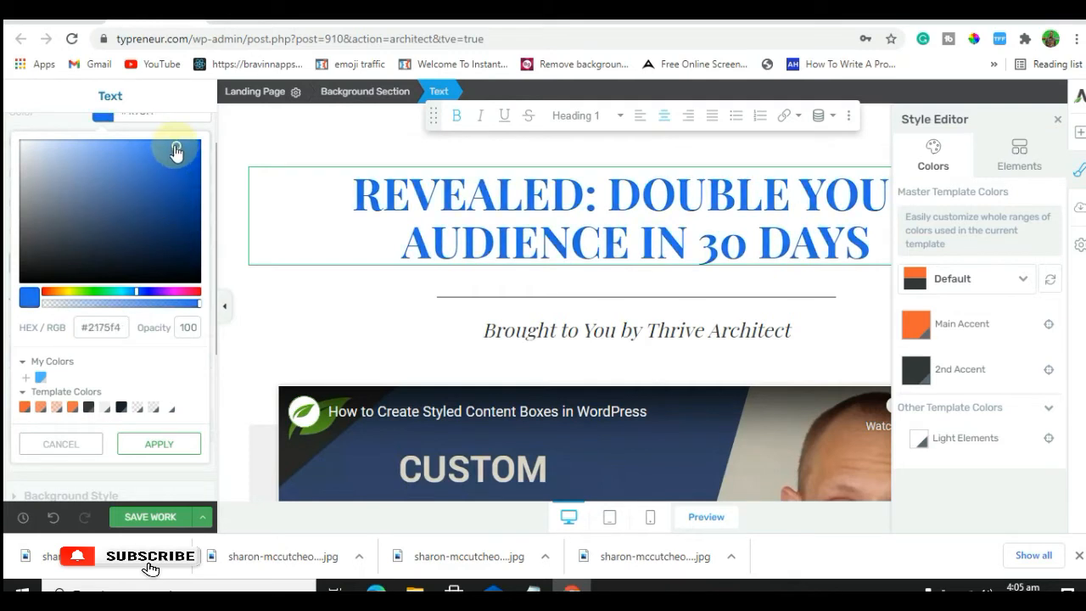
pyautogui.moveTo(135, 297); pyautogui.dragTo(47, 296)
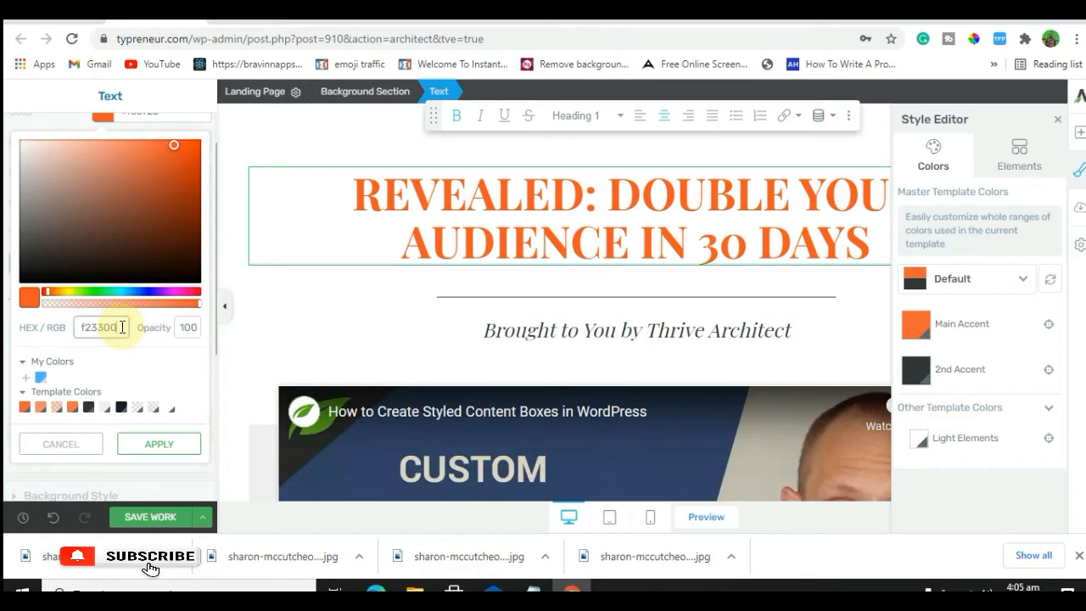
pyautogui.press('Return')
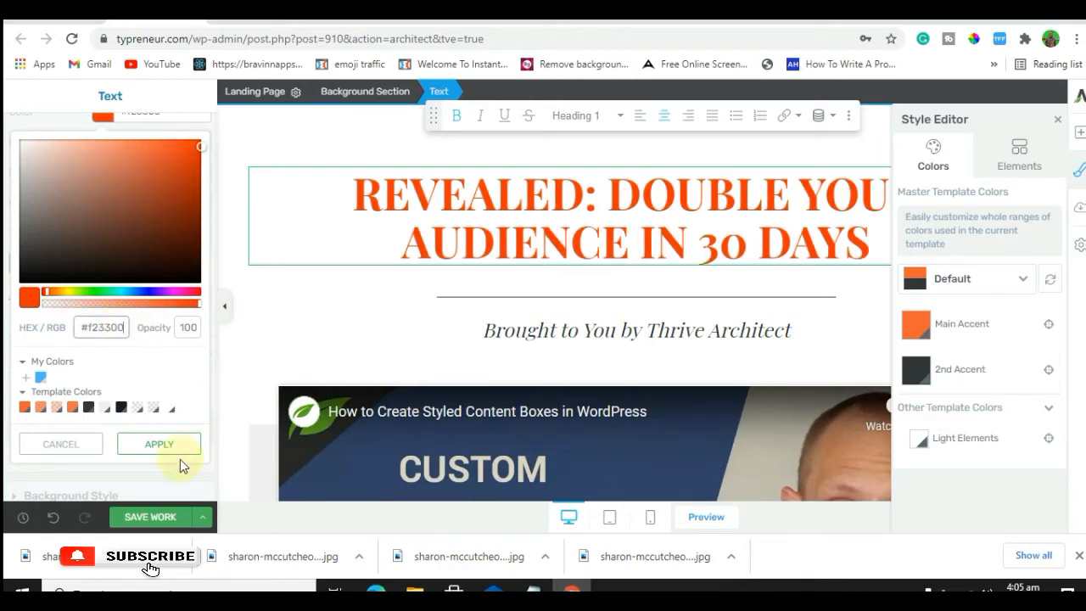
pyautogui.click(161, 446)
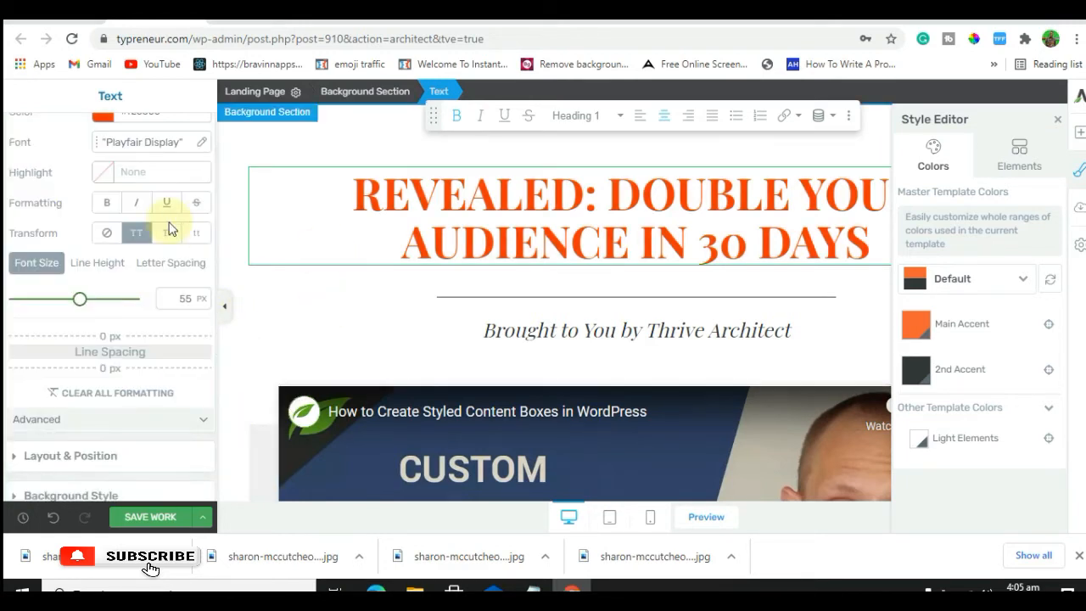
# Step: Change the main headline's font to Montserrat from Google Fonts
pyautogui.click(202, 144)
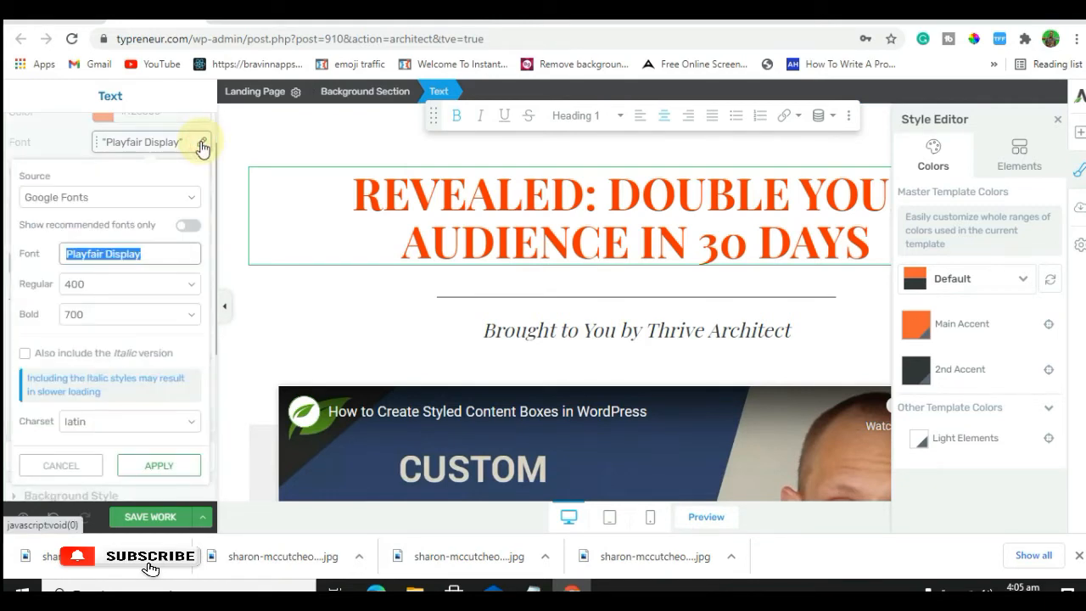
pyautogui.click(151, 255)
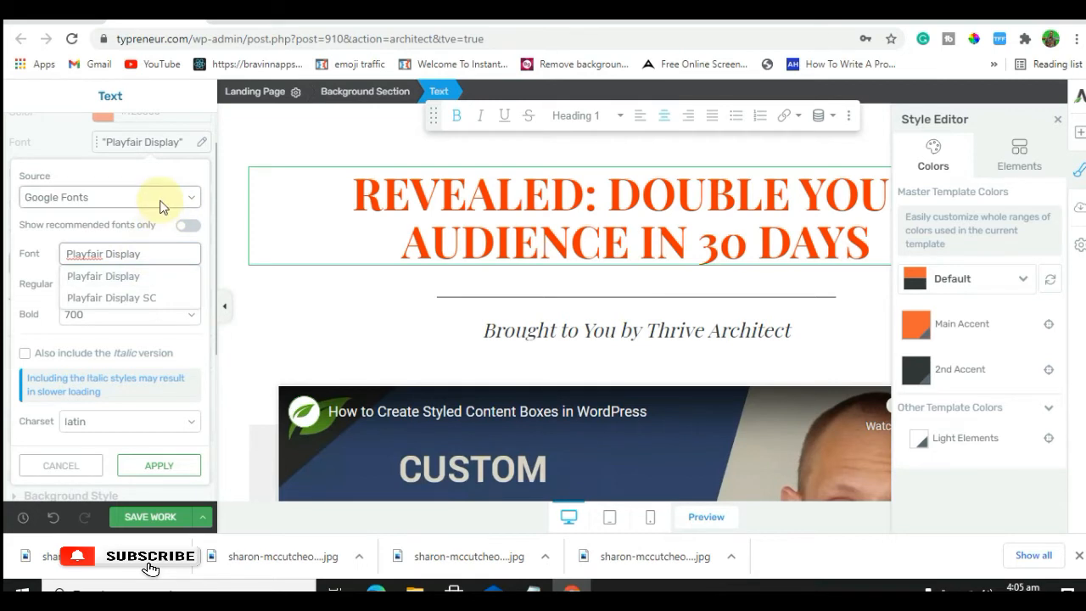
pyautogui.click(160, 202)
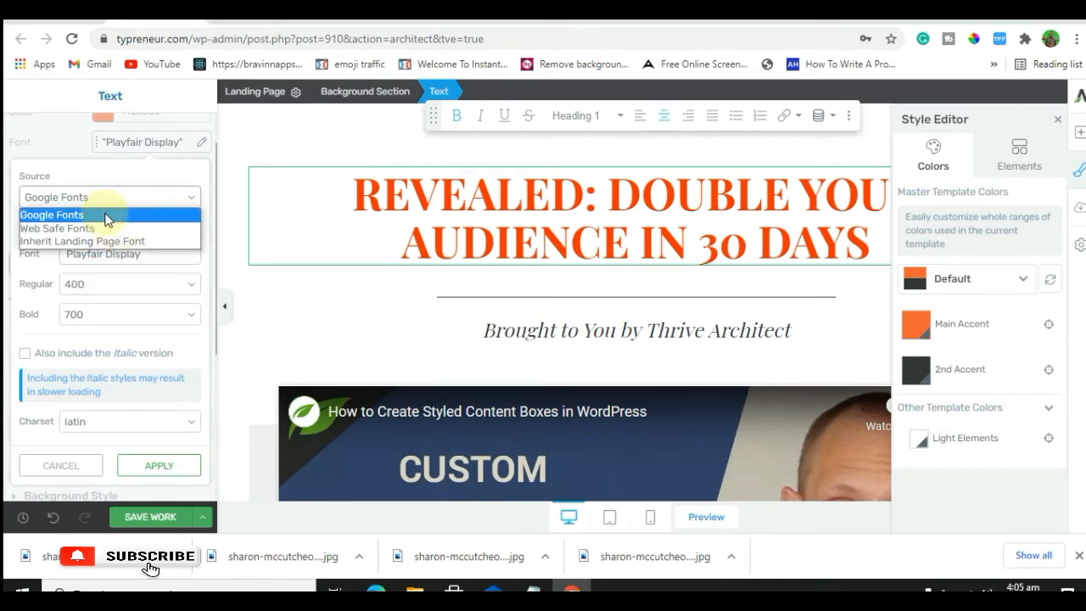
pyautogui.click(105, 213)
pyautogui.click(153, 247)
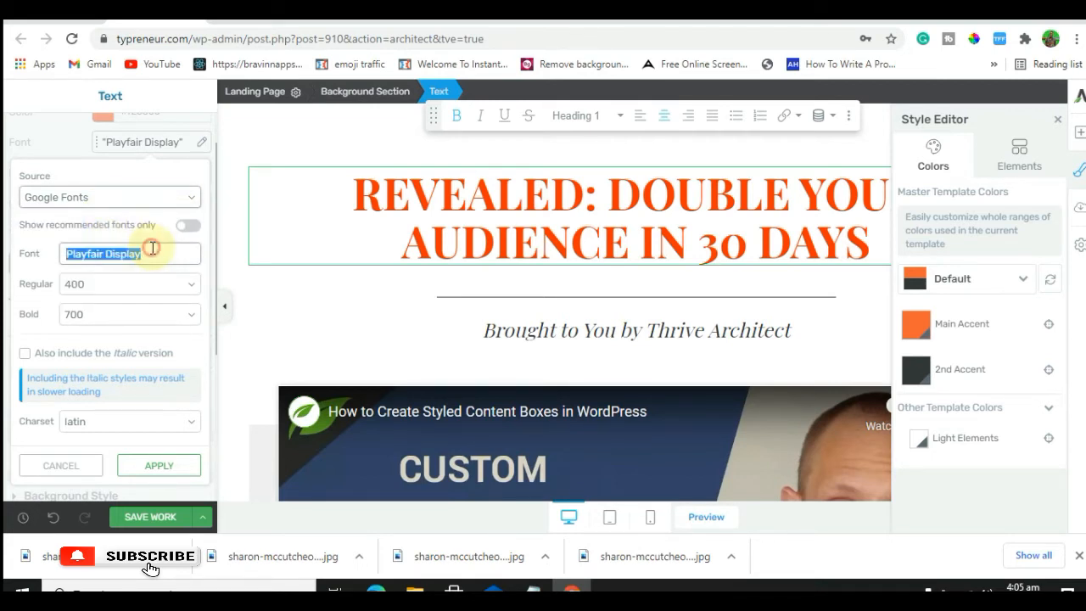
pyautogui.write('montse')
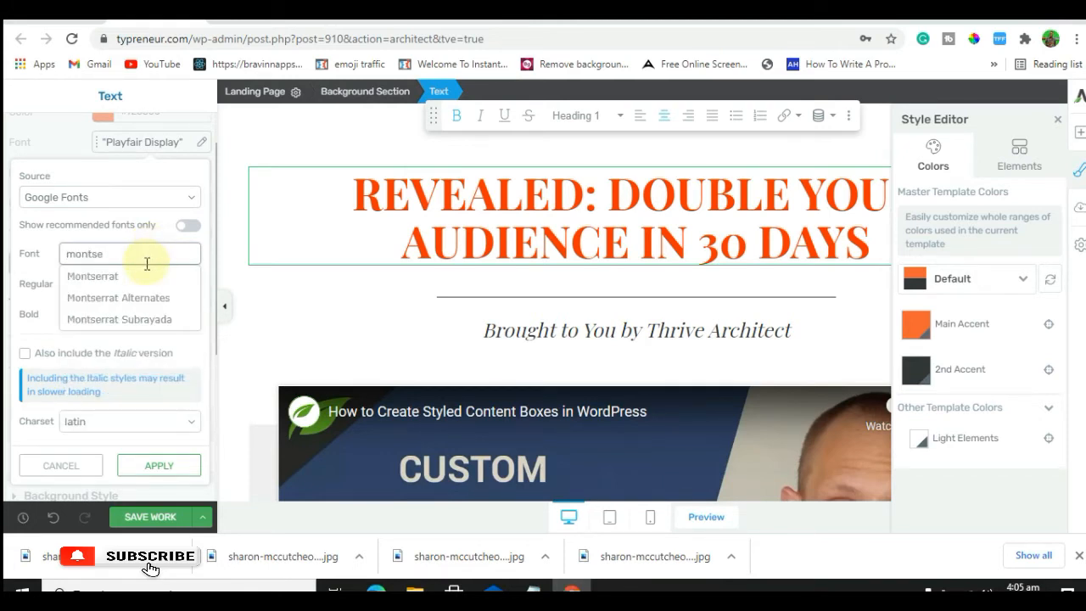
pyautogui.click(122, 278)
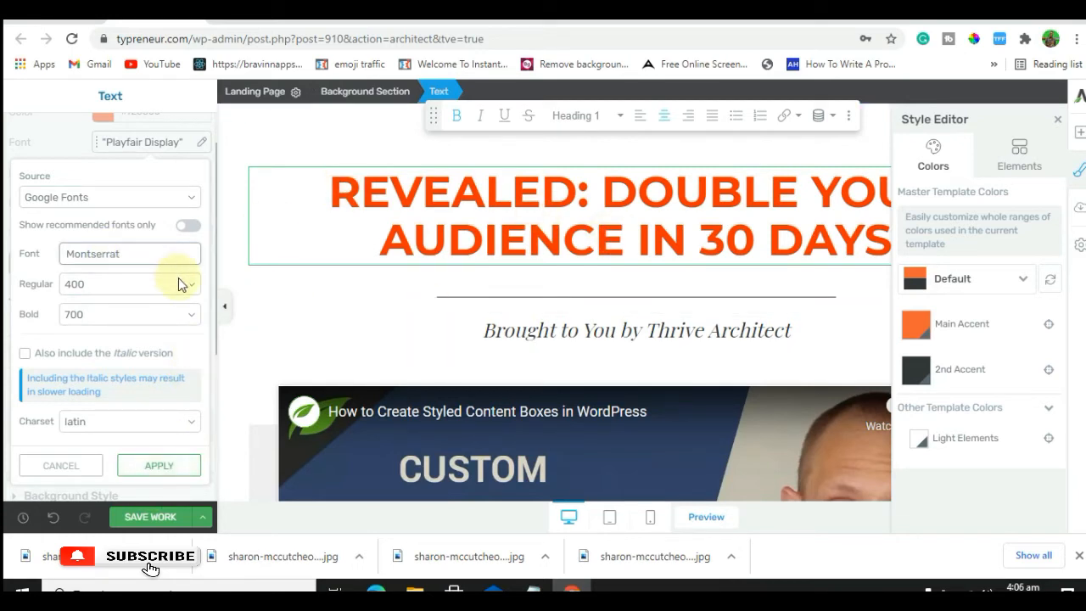
pyautogui.click(159, 466)
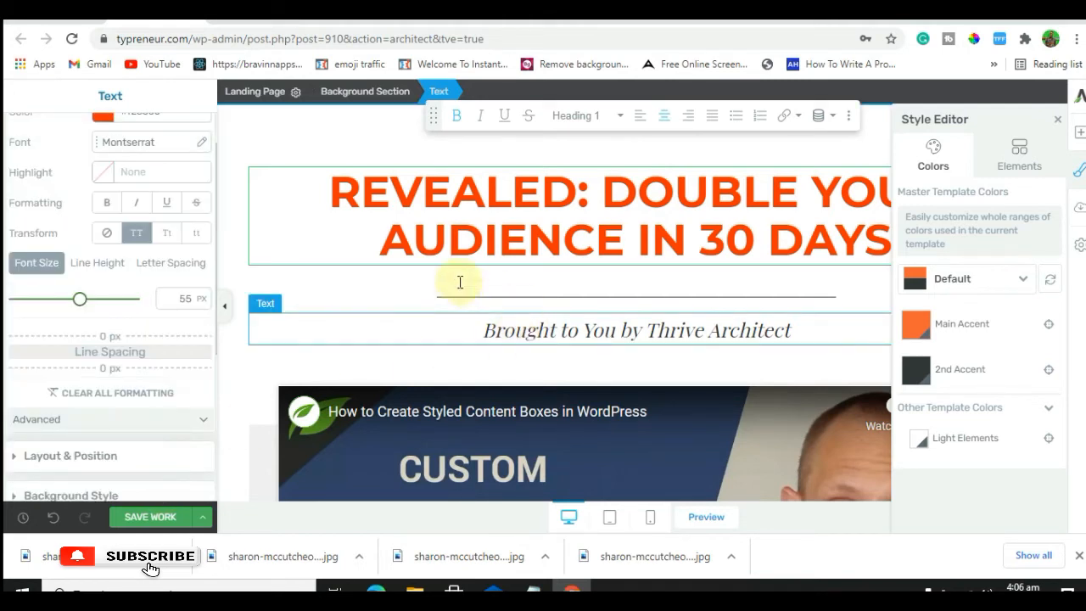
pyautogui.click(388, 287)
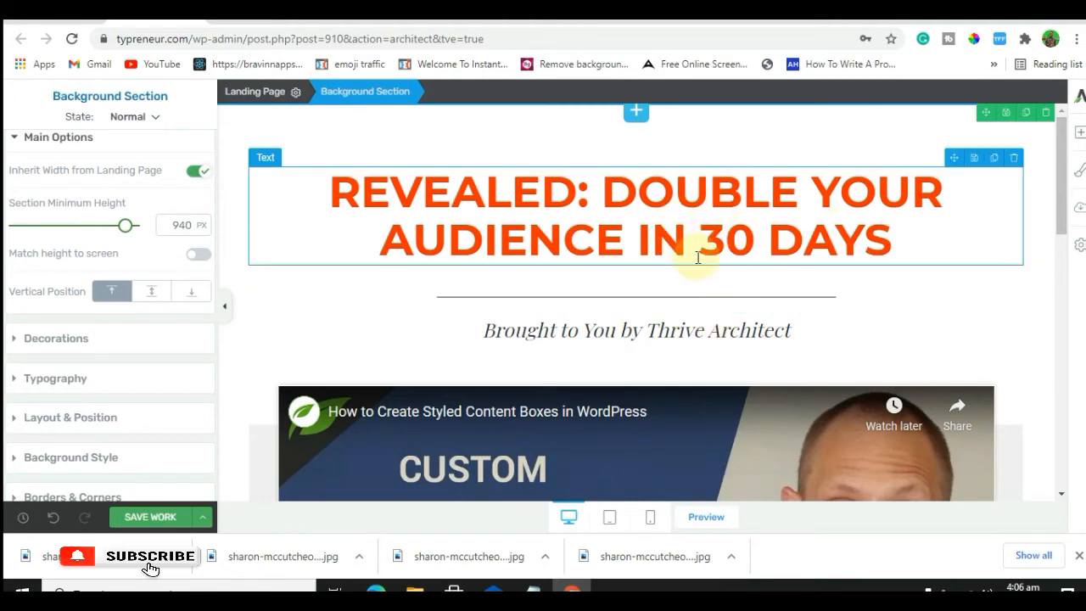
# Step: Add an image element below the "Brought to You by Thrive Architect" line and fill it with the downloaded photo of a person holding dollar bills
pyautogui.click(1078, 135)
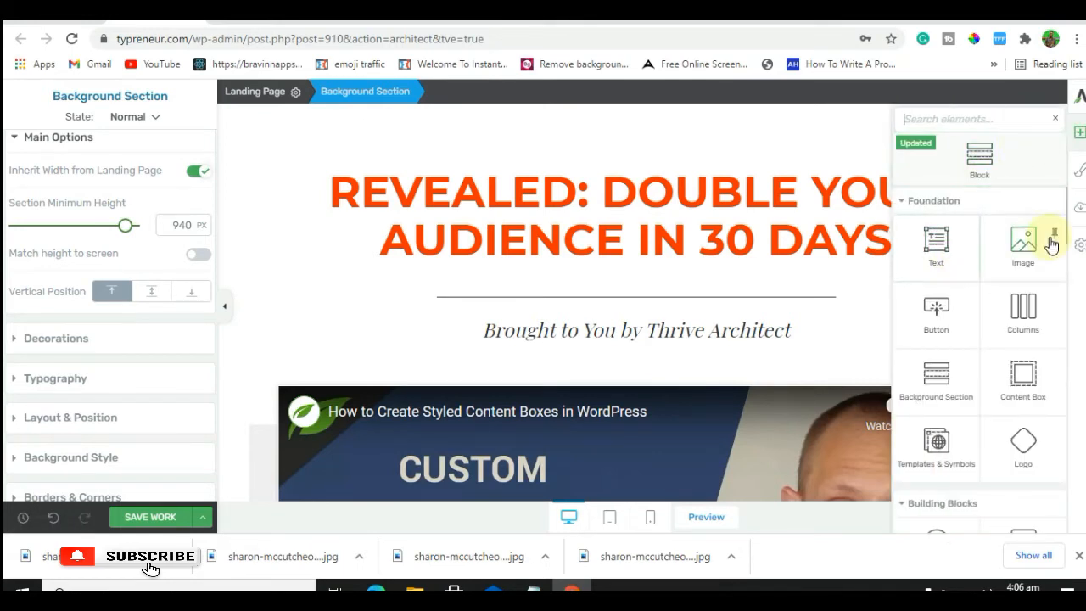
pyautogui.moveTo(1029, 248); pyautogui.dragTo(684, 364)
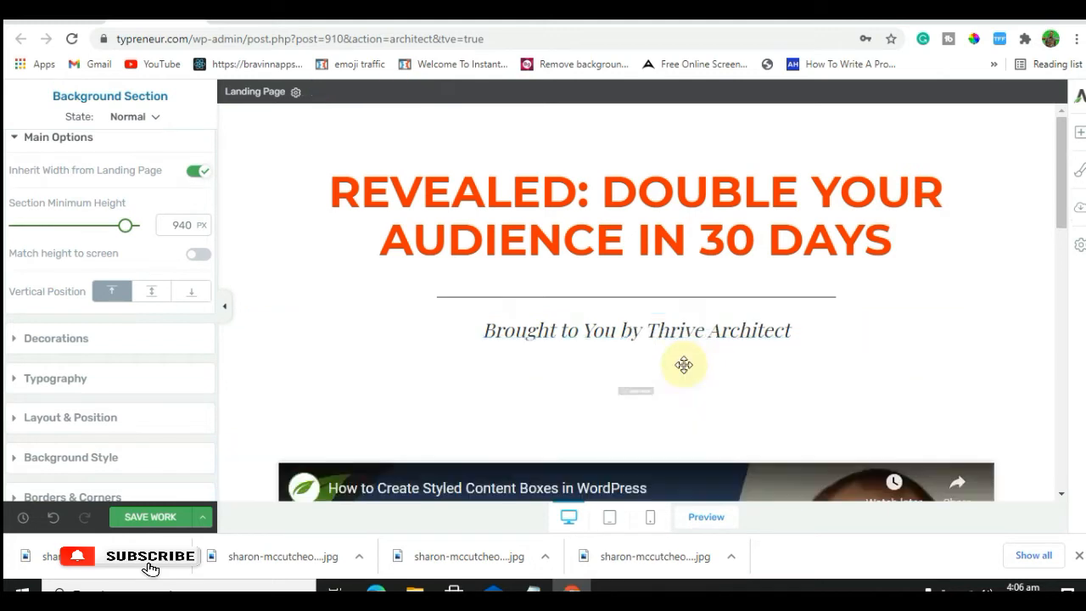
pyautogui.click(667, 392)
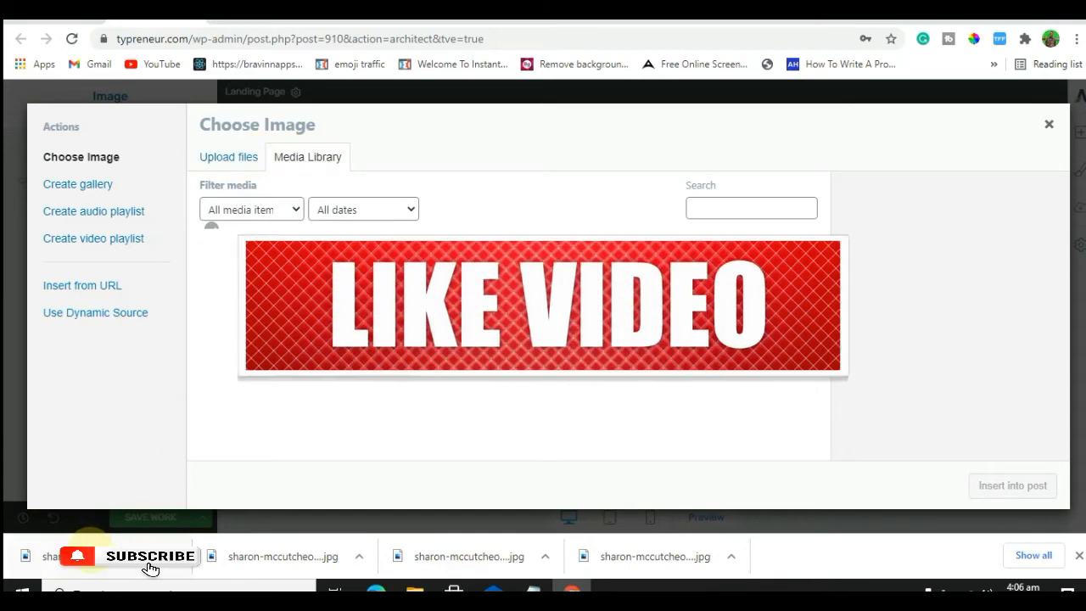
pyautogui.moveTo(90, 550); pyautogui.dragTo(366, 366)
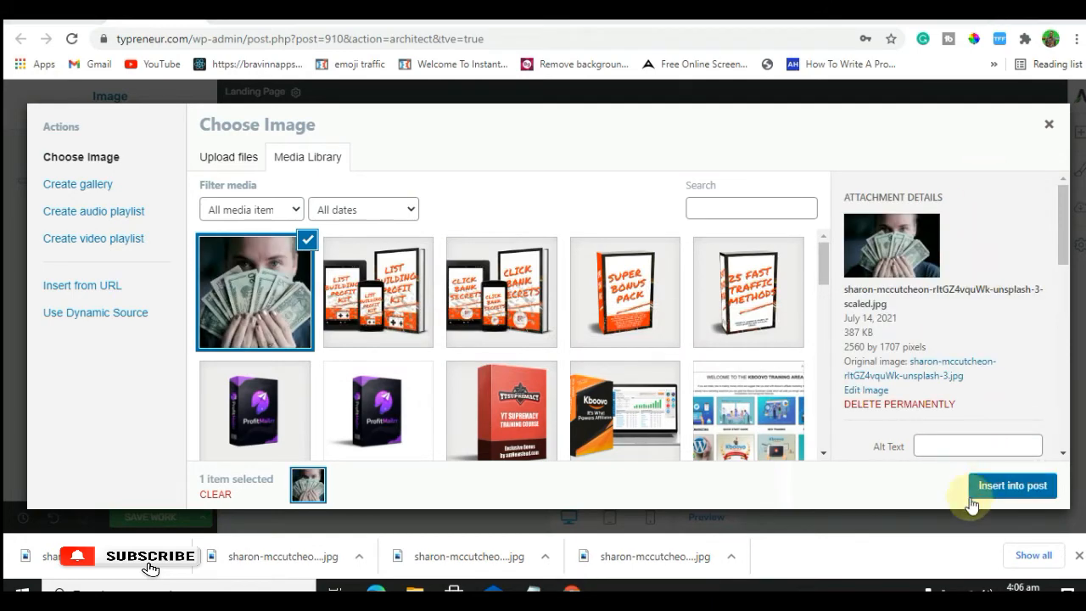
pyautogui.click(995, 488)
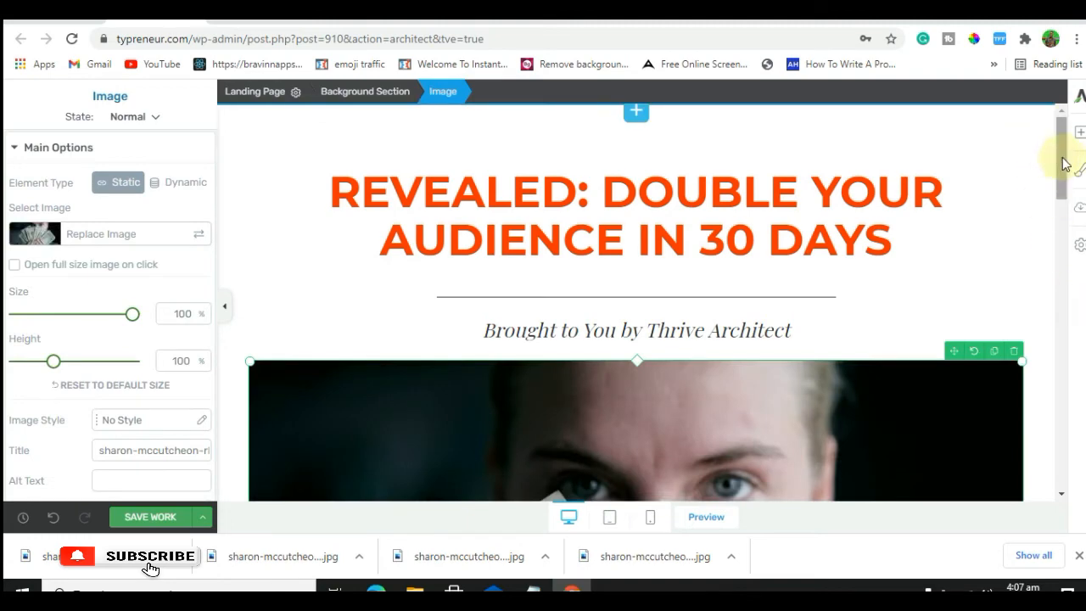
# Step: Adjust the inserted photo's dimensions, ending with size 100% and height 102%
pyautogui.scroll(-2, 1067, 204)
pyautogui.scroll(-3, 1067, 204)
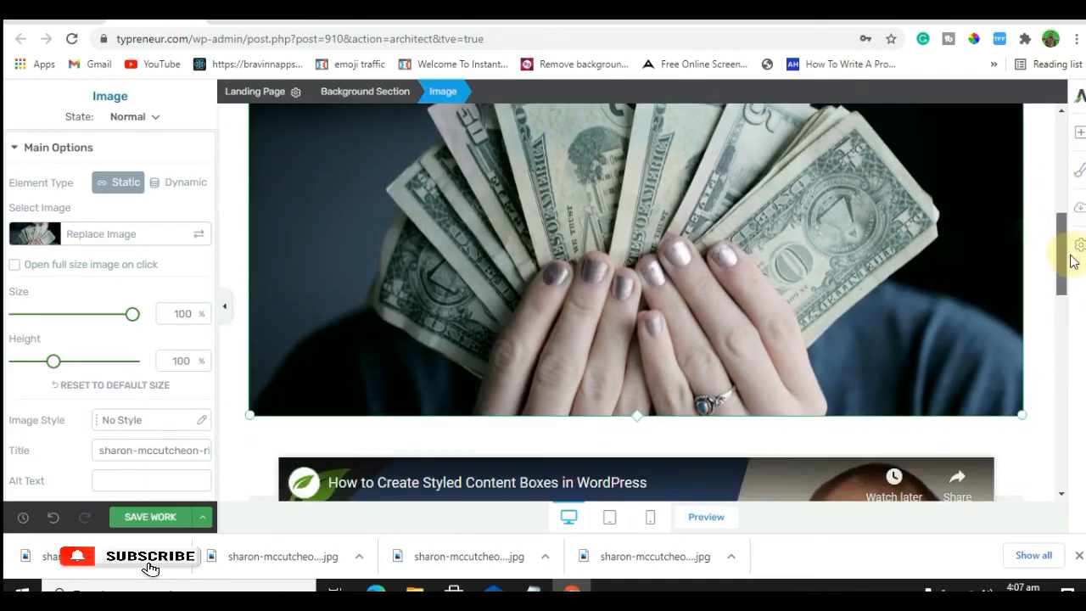
pyautogui.moveTo(1061, 259); pyautogui.dragTo(1061, 206)
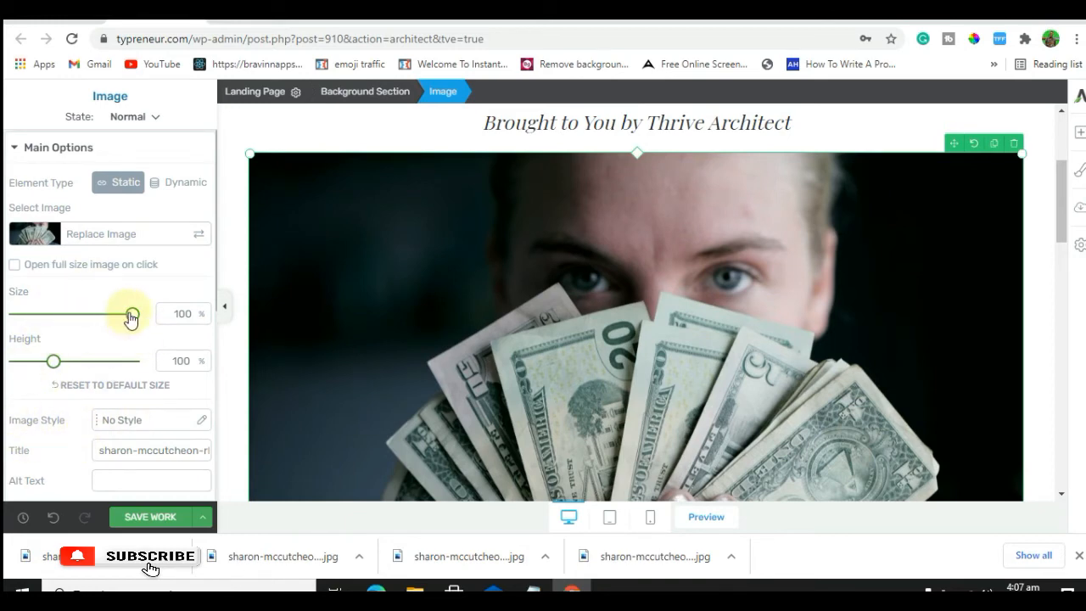
pyautogui.moveTo(131, 315)
pyautogui.mouseDown()
pyautogui.moveTo(90, 314)
pyautogui.moveTo(123, 314)
pyautogui.mouseUp()
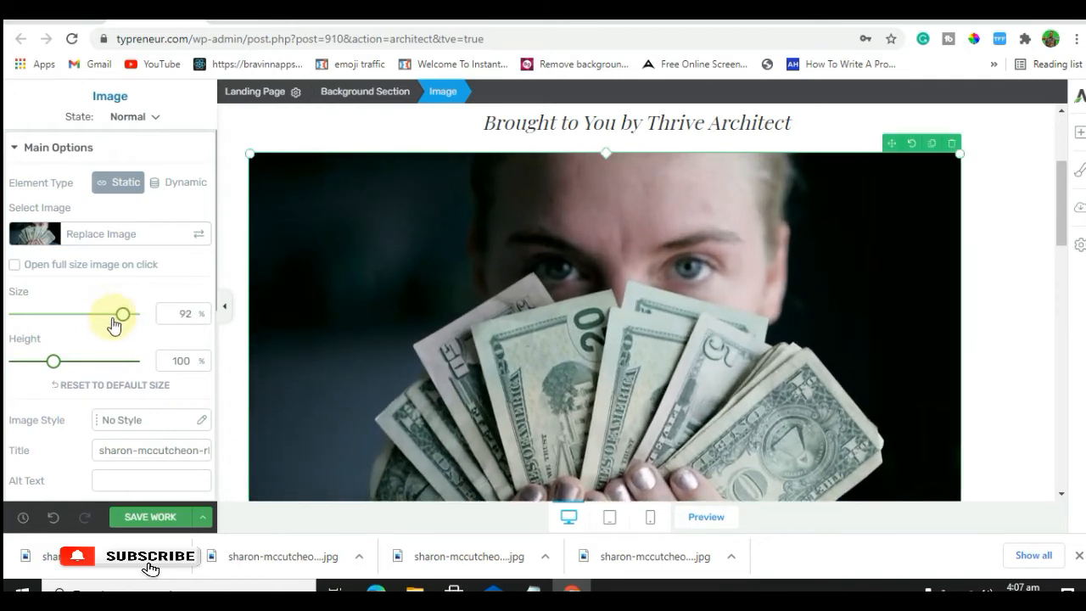
pyautogui.moveTo(54, 366)
pyautogui.mouseDown()
pyautogui.moveTo(31, 364)
pyautogui.moveTo(54, 364)
pyautogui.mouseUp()
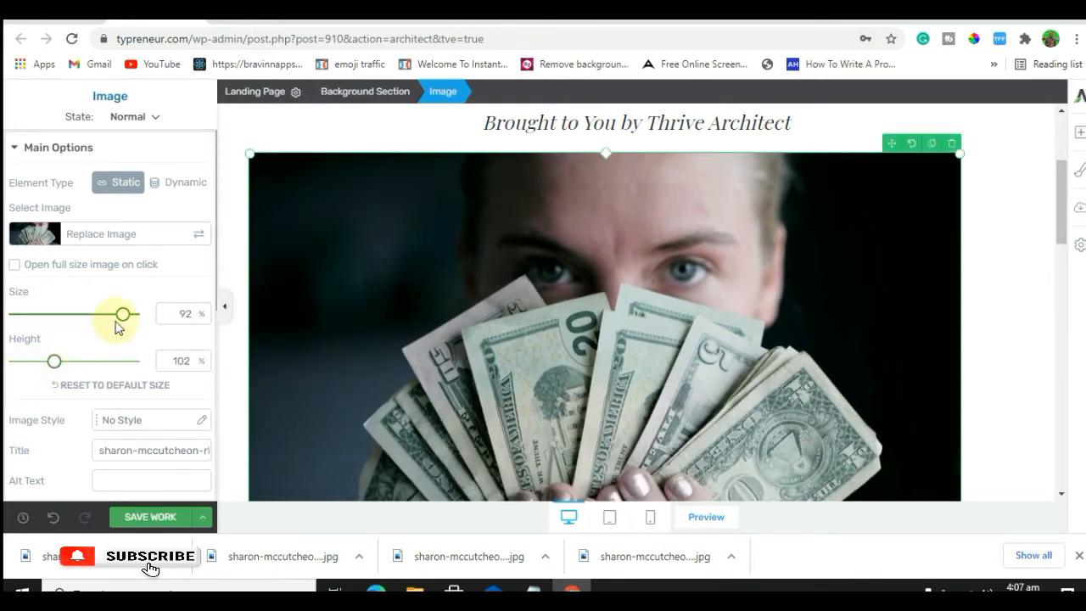
pyautogui.moveTo(122, 315); pyautogui.dragTo(133, 313)
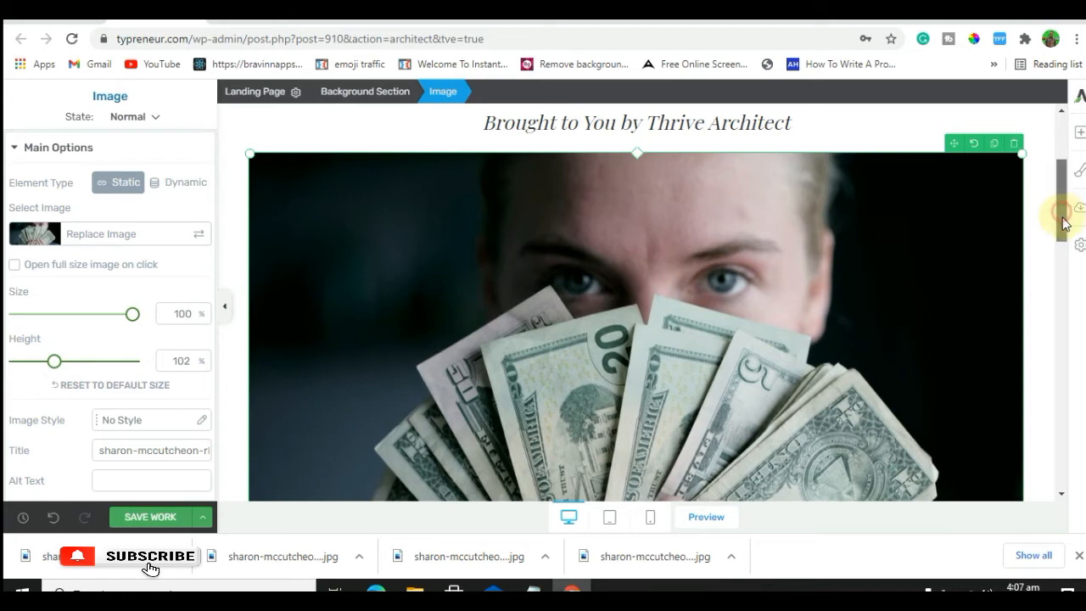
# Step: Examine how the headline, photo and video are laid out in the tablet and mobile views, and return to the desktop view
pyautogui.moveTo(1061, 213); pyautogui.dragTo(1067, 328)
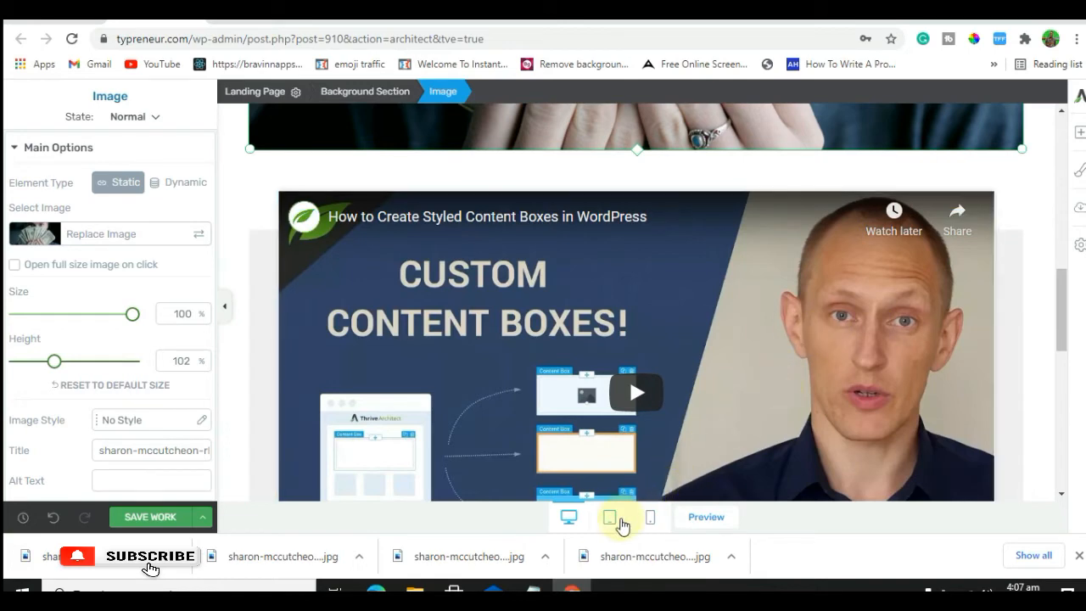
pyautogui.click(610, 517)
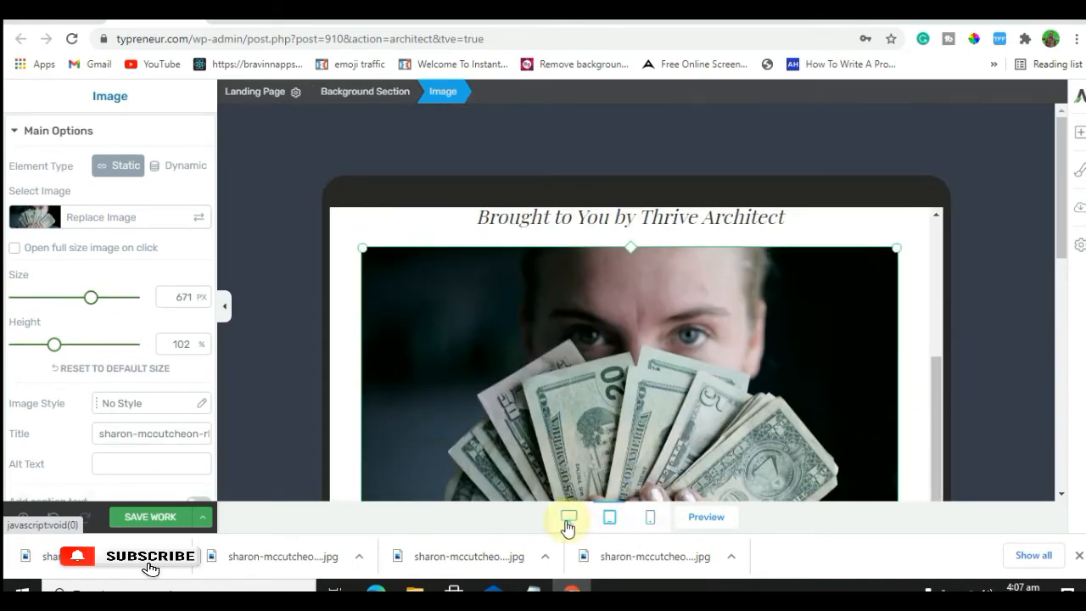
pyautogui.click(568, 519)
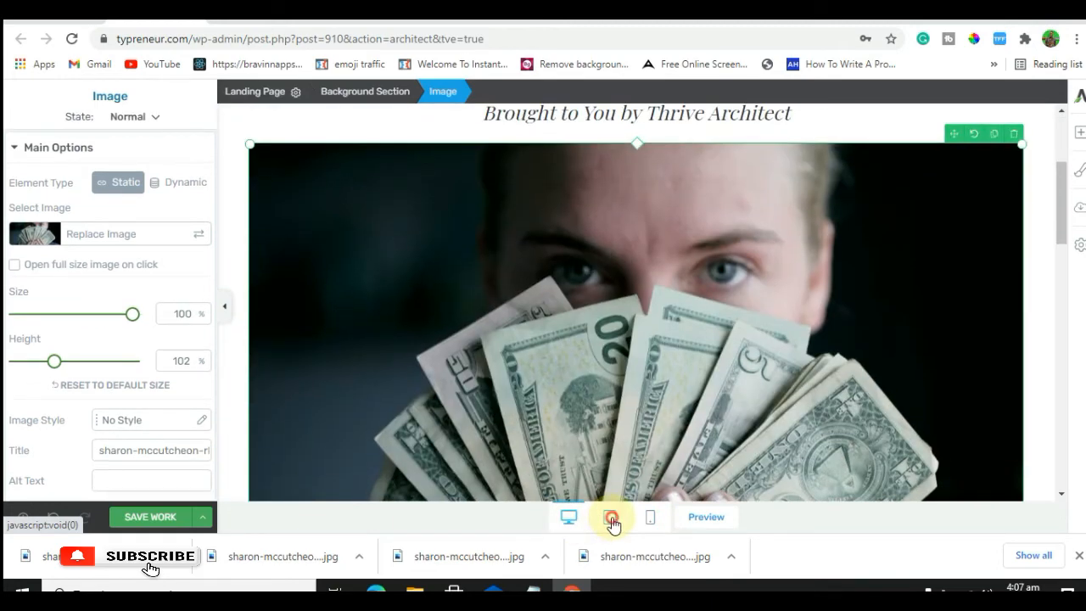
pyautogui.click(611, 517)
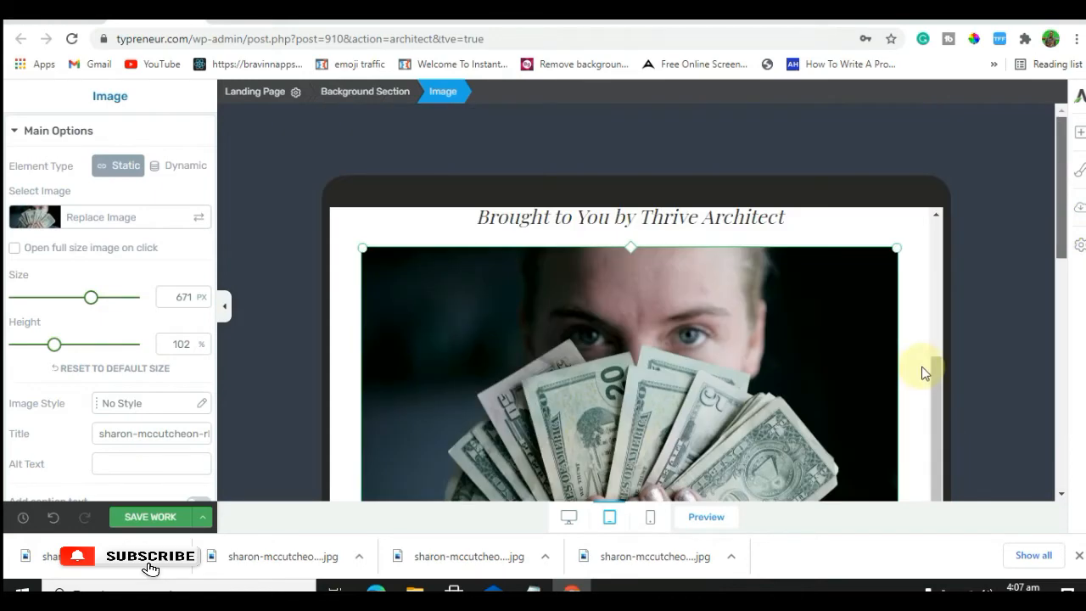
pyautogui.moveTo(936, 385); pyautogui.dragTo(936, 255)
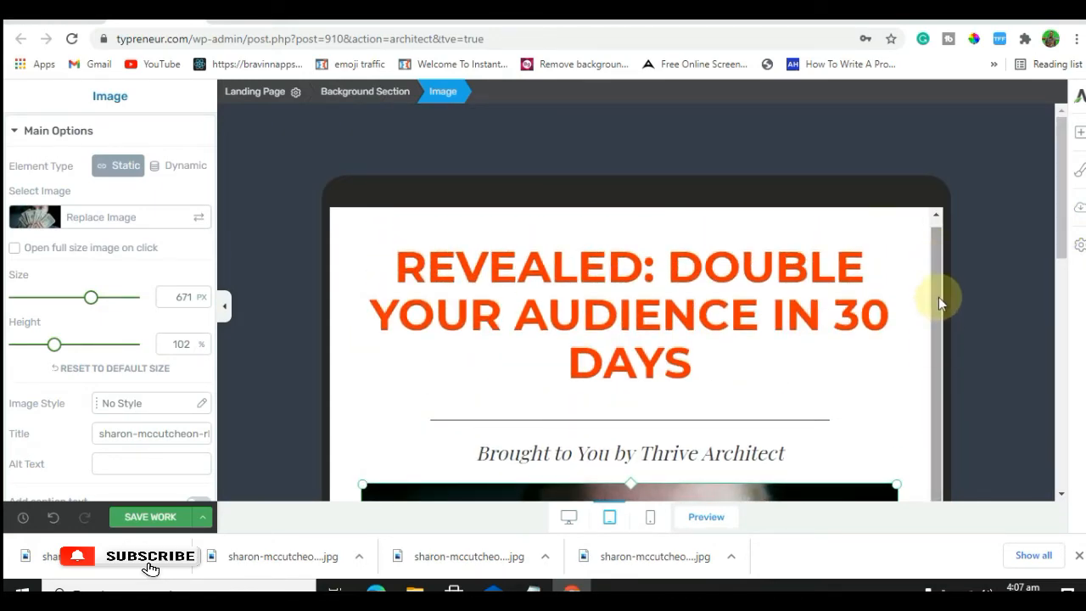
pyautogui.moveTo(938, 288); pyautogui.dragTo(940, 404)
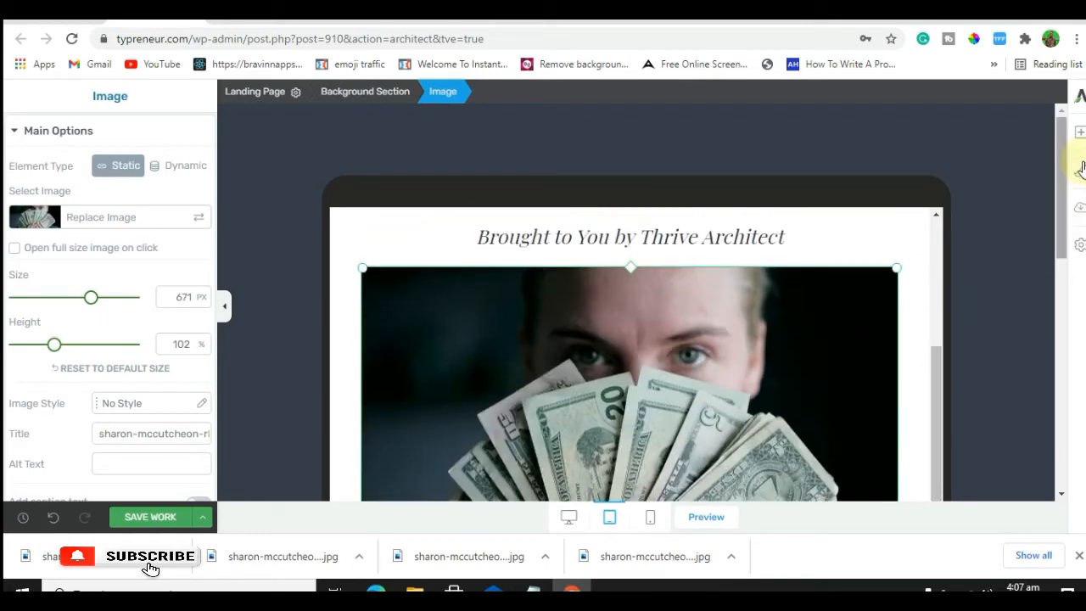
pyautogui.moveTo(1062, 169); pyautogui.dragTo(1061, 262)
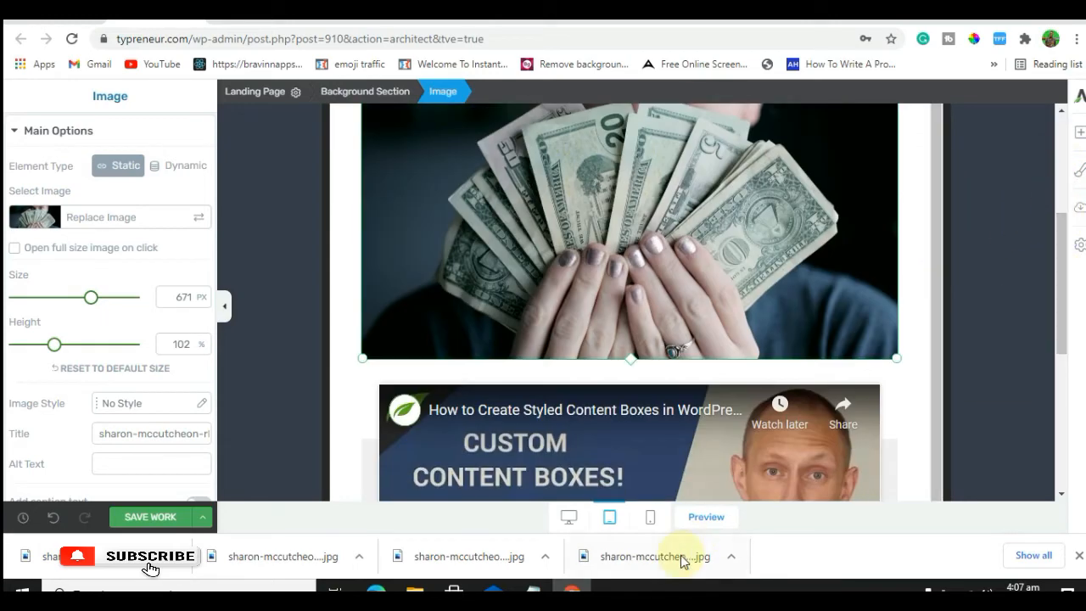
pyautogui.click(650, 518)
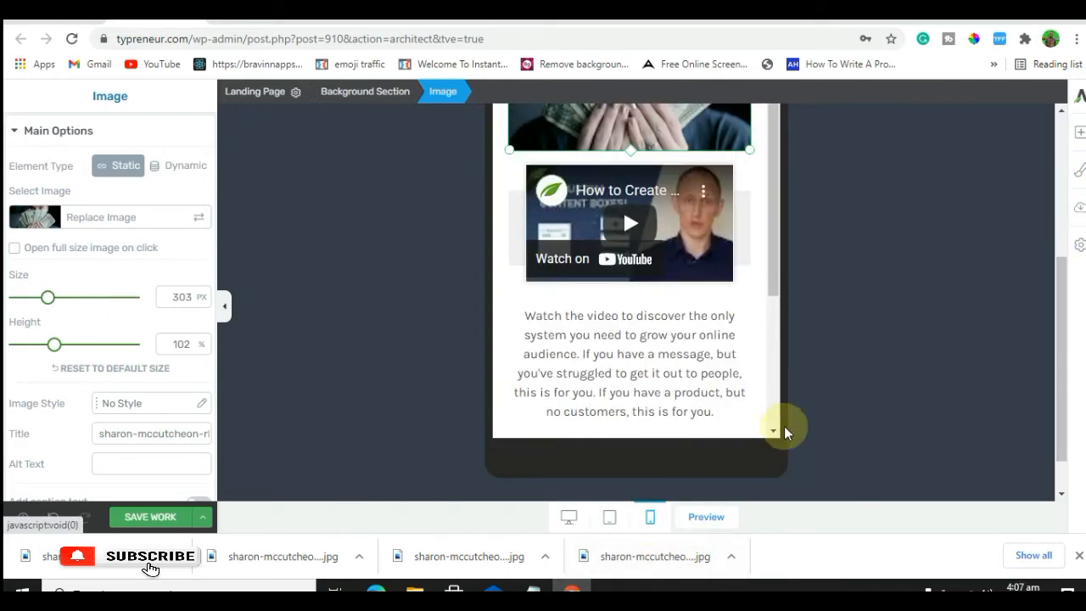
pyautogui.moveTo(775, 247); pyautogui.dragTo(766, 184)
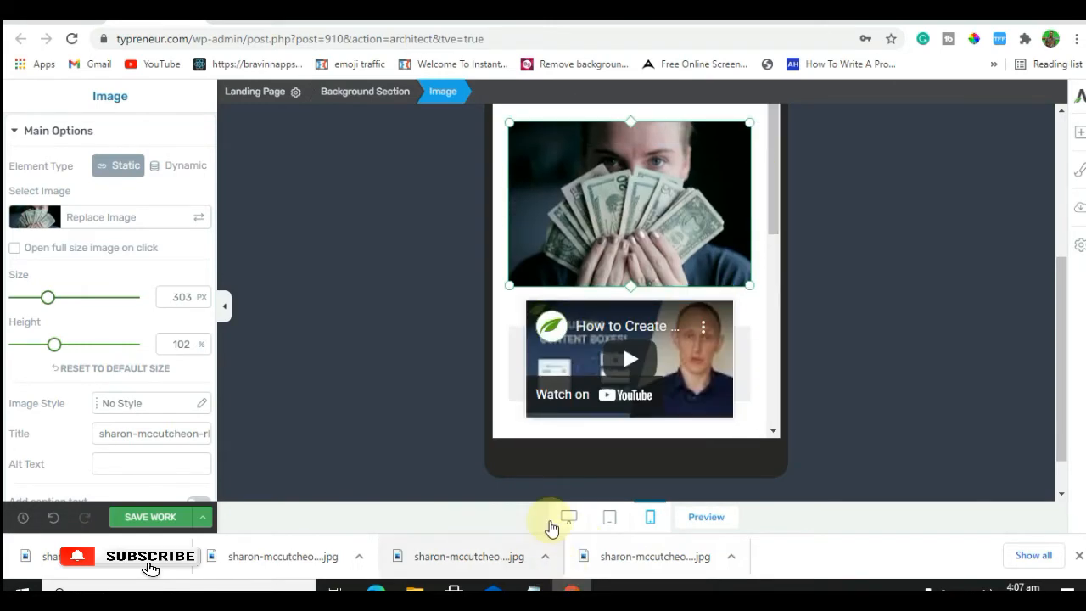
pyautogui.click(560, 518)
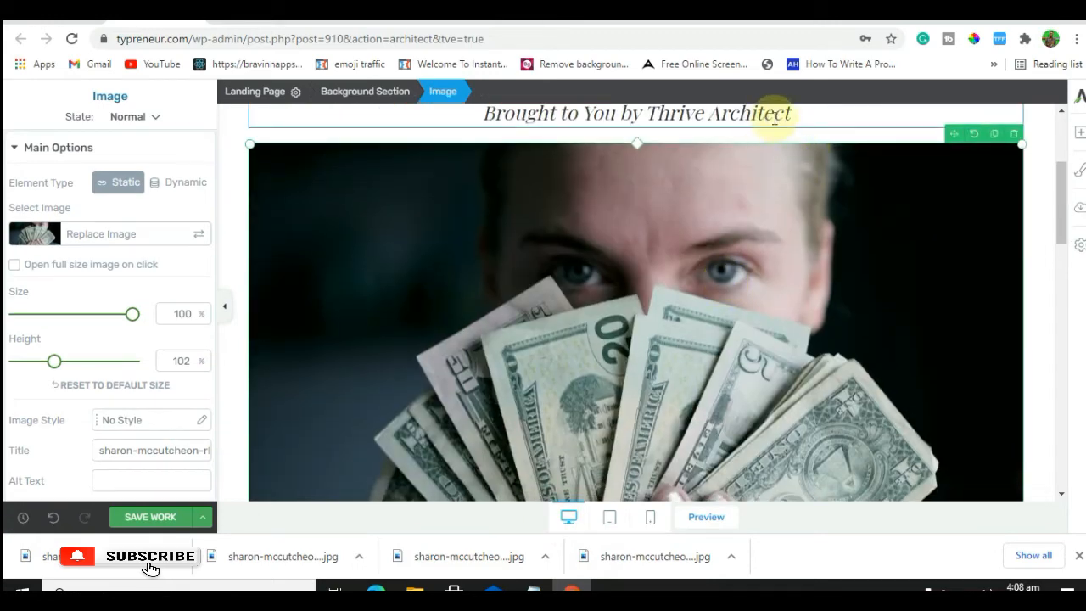
pyautogui.scroll(2, 1062, 212)
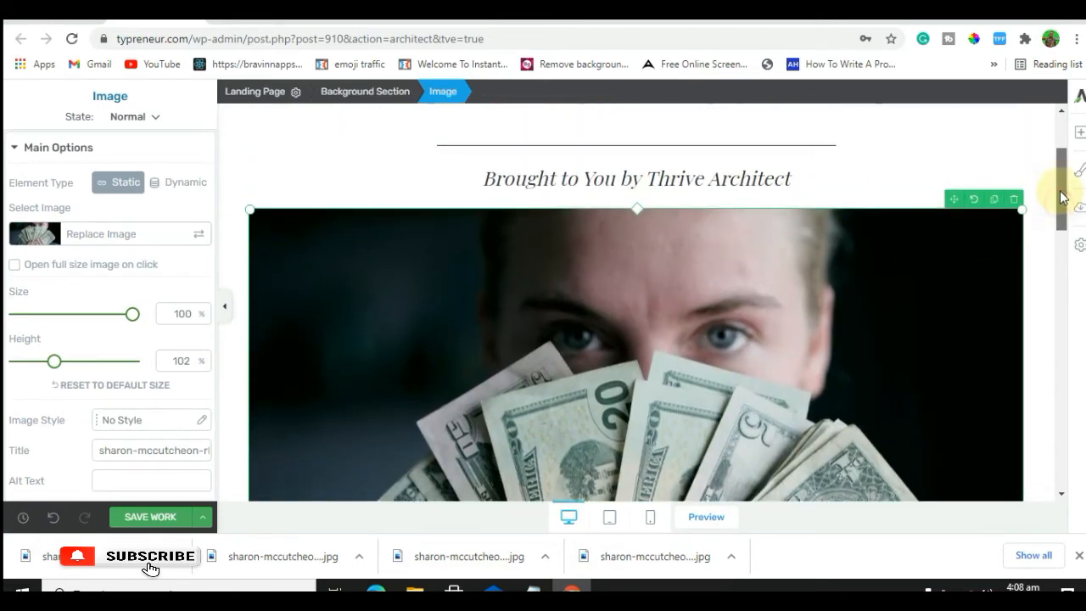
# Step: Replace the "Brought to You by Thrive Architect" line with "The Secret To Massive Following In Less Than 30 Day"
pyautogui.click(794, 235)
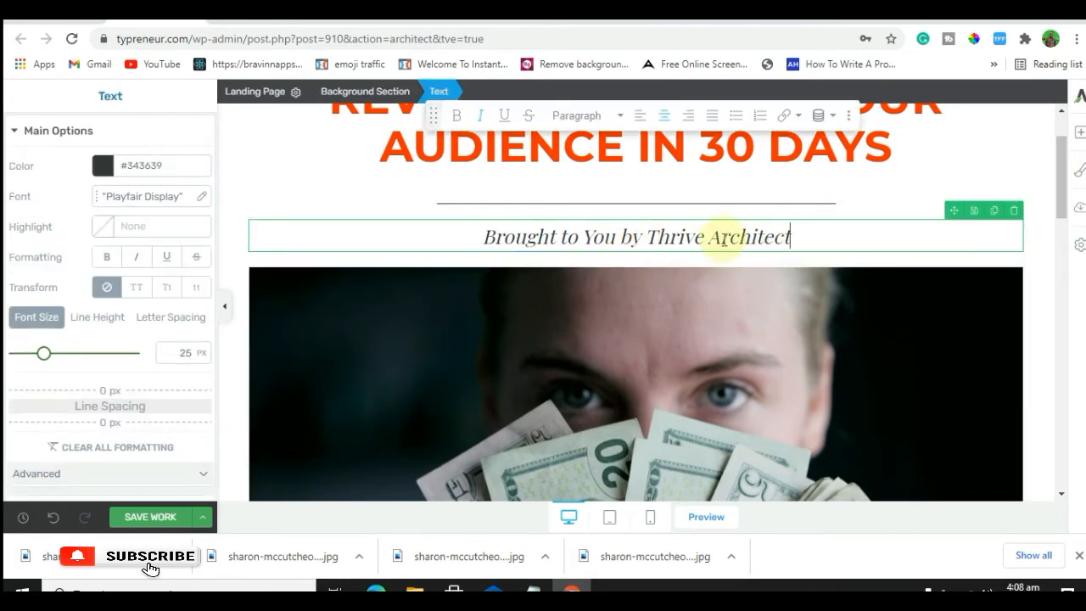
pyautogui.moveTo(791, 242); pyautogui.dragTo(503, 241)
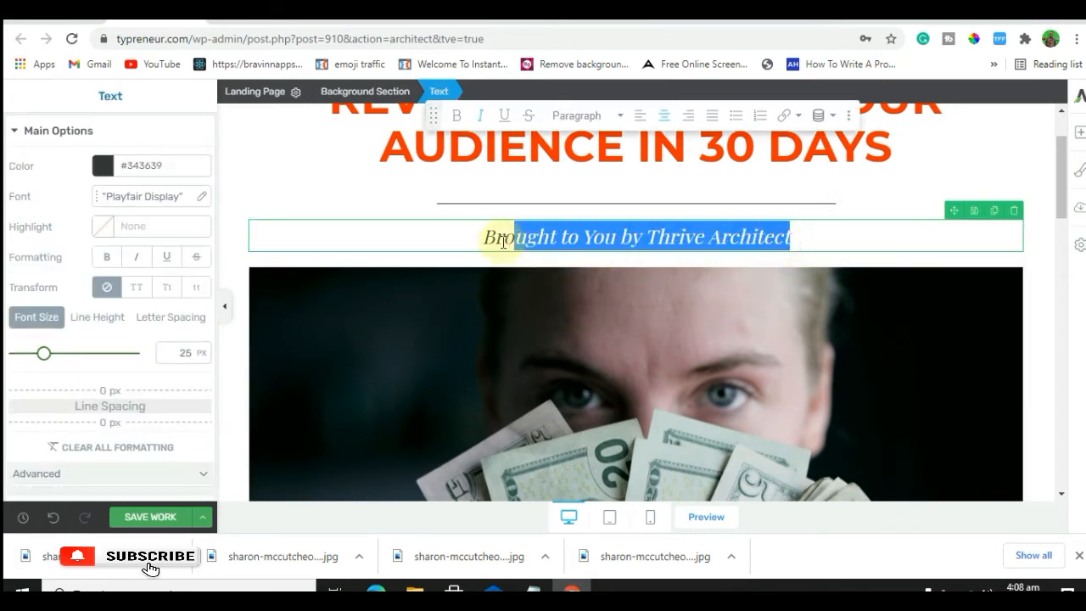
pyautogui.press('BackSpace')
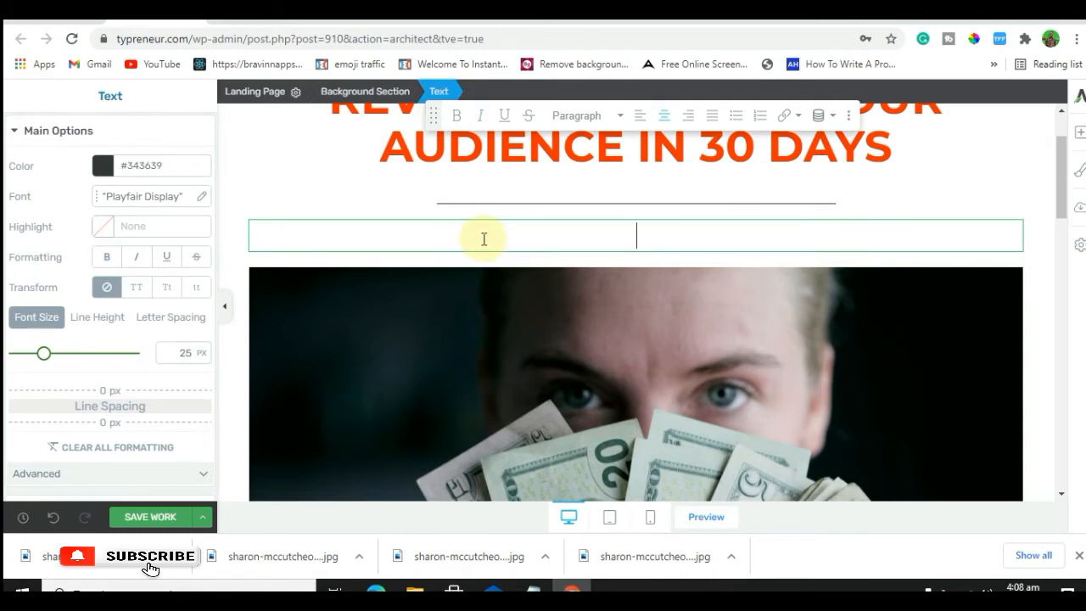
pyautogui.write('The')
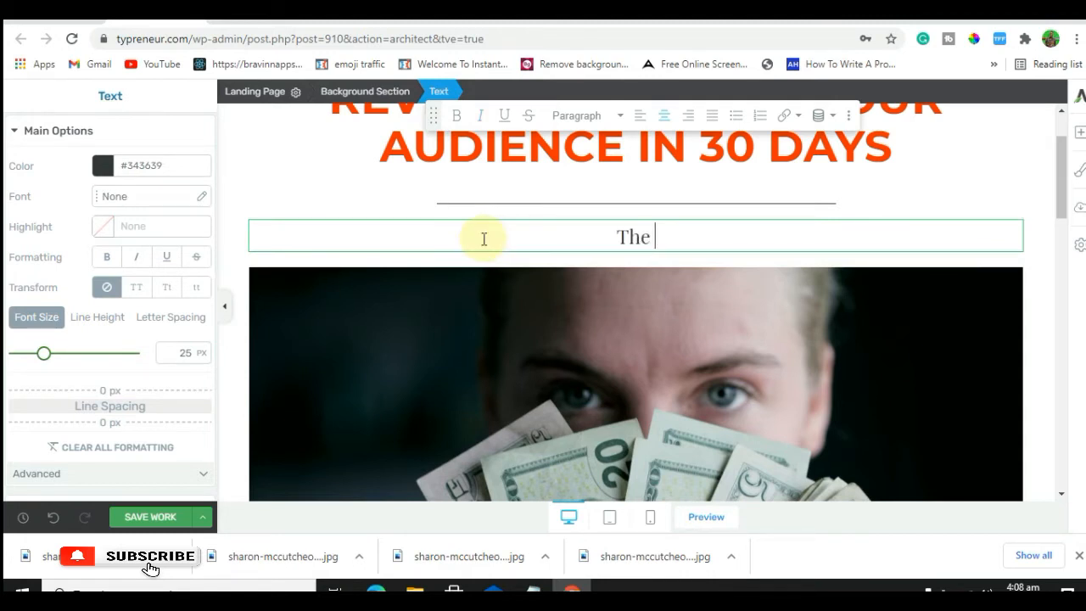
pyautogui.write(' Se')
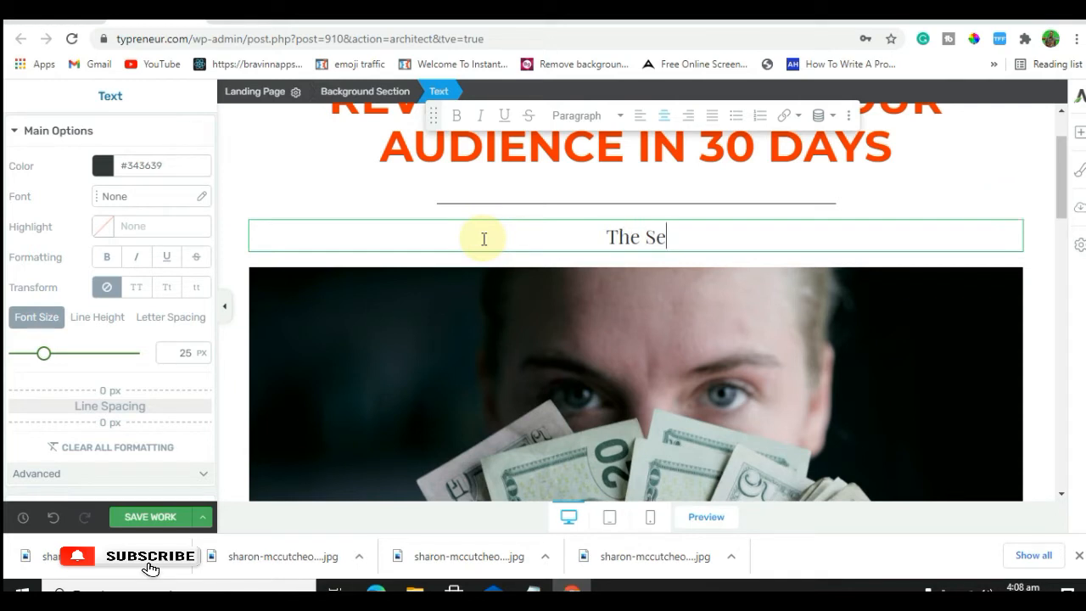
pyautogui.write('cret ')
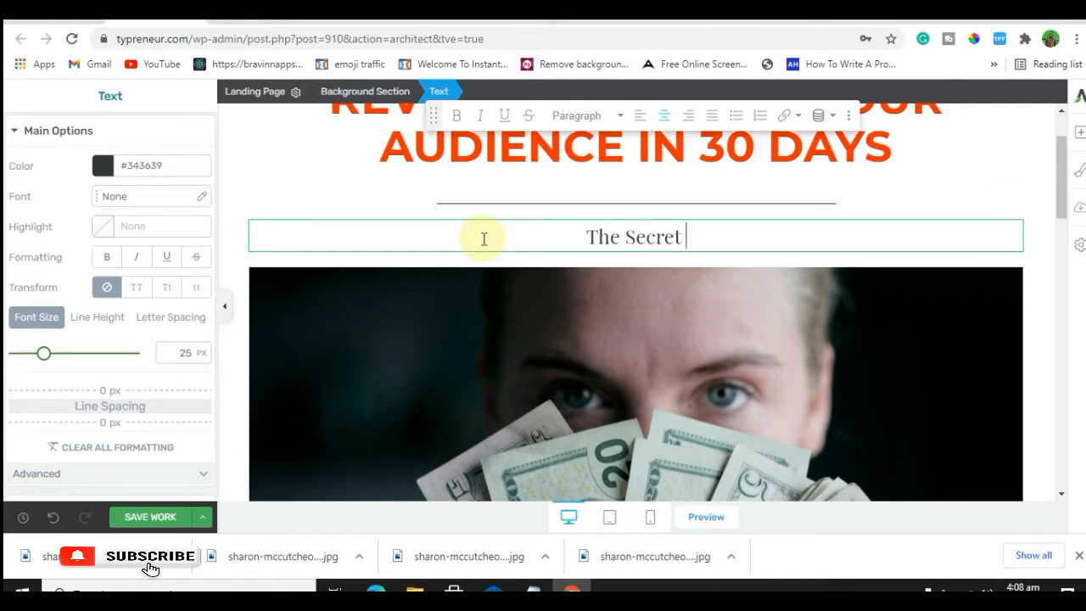
pyautogui.write('To')
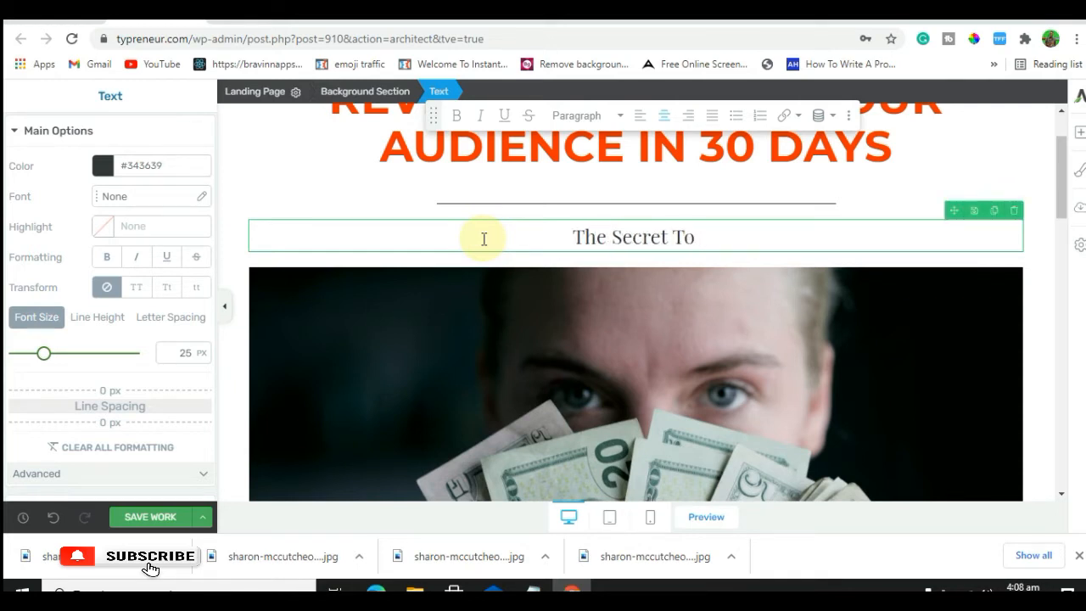
pyautogui.write(' Massive ')
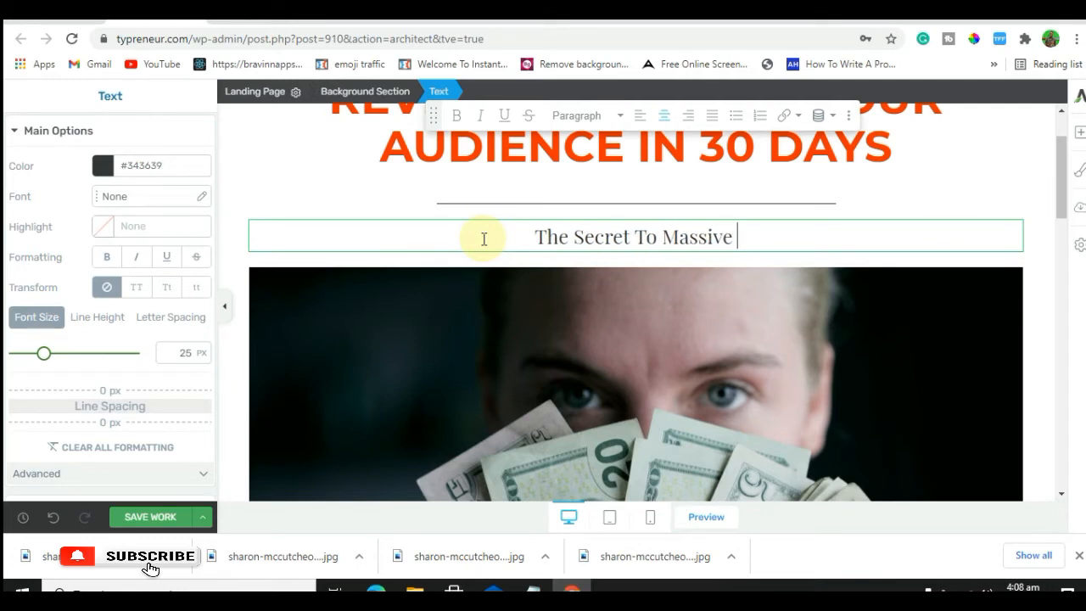
pyautogui.write('Follo')
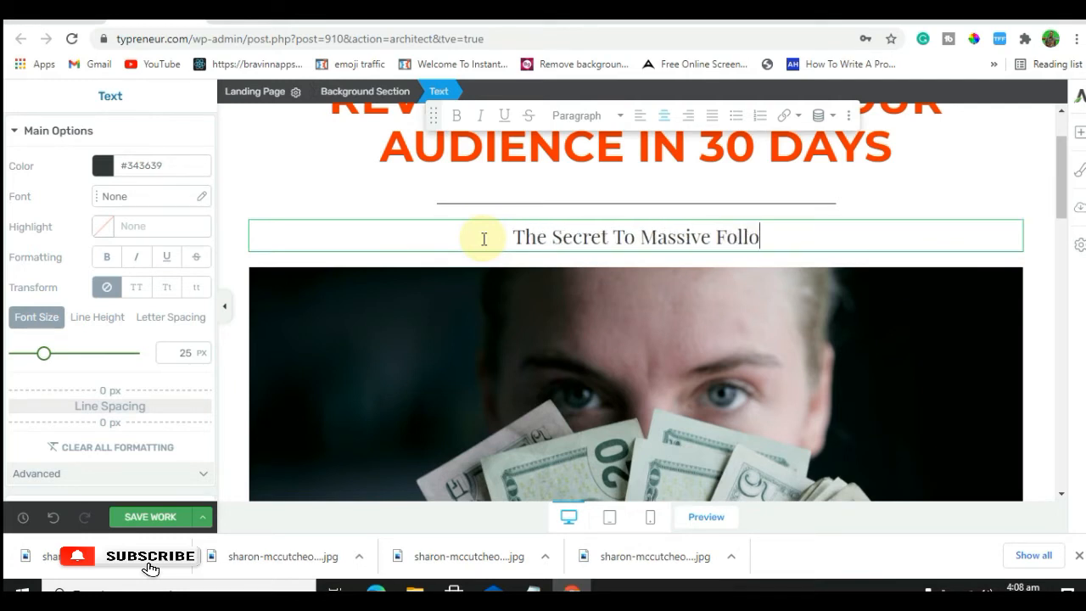
pyautogui.write('wing ')
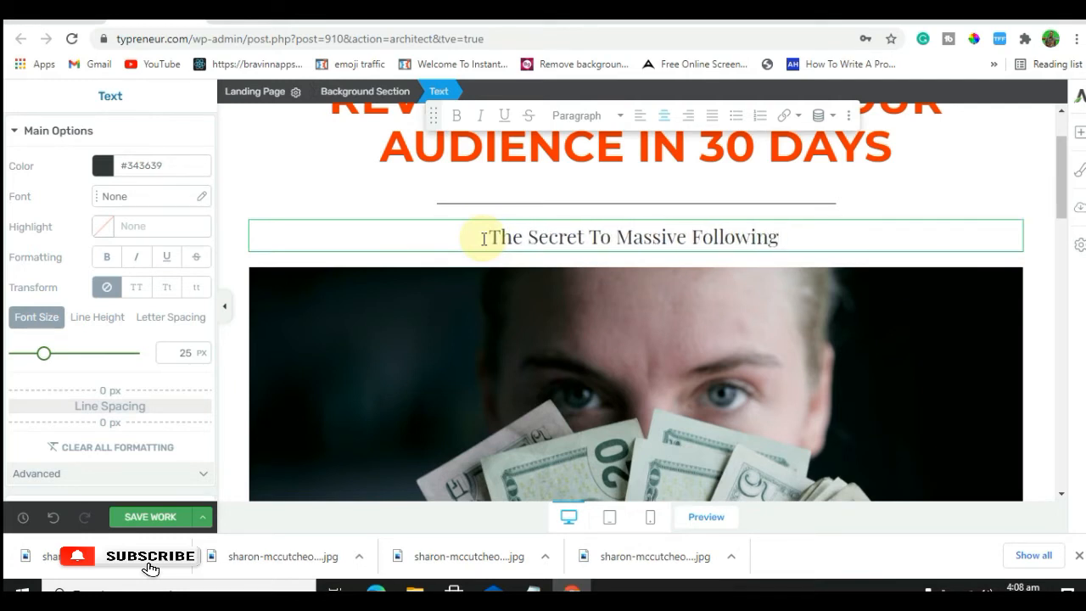
pyautogui.write('In Le')
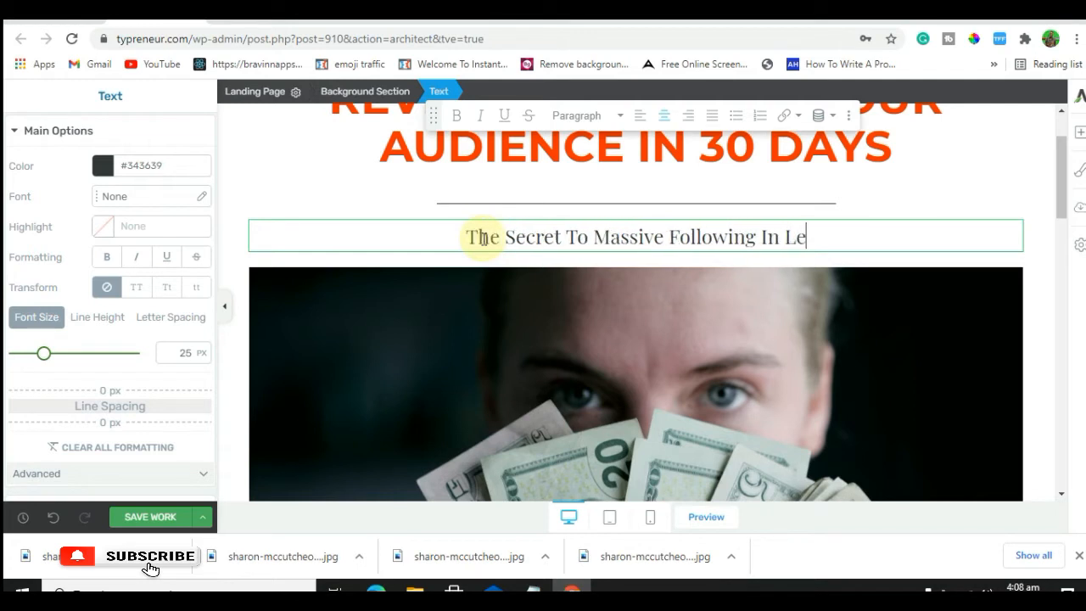
pyautogui.write('ss Than ')
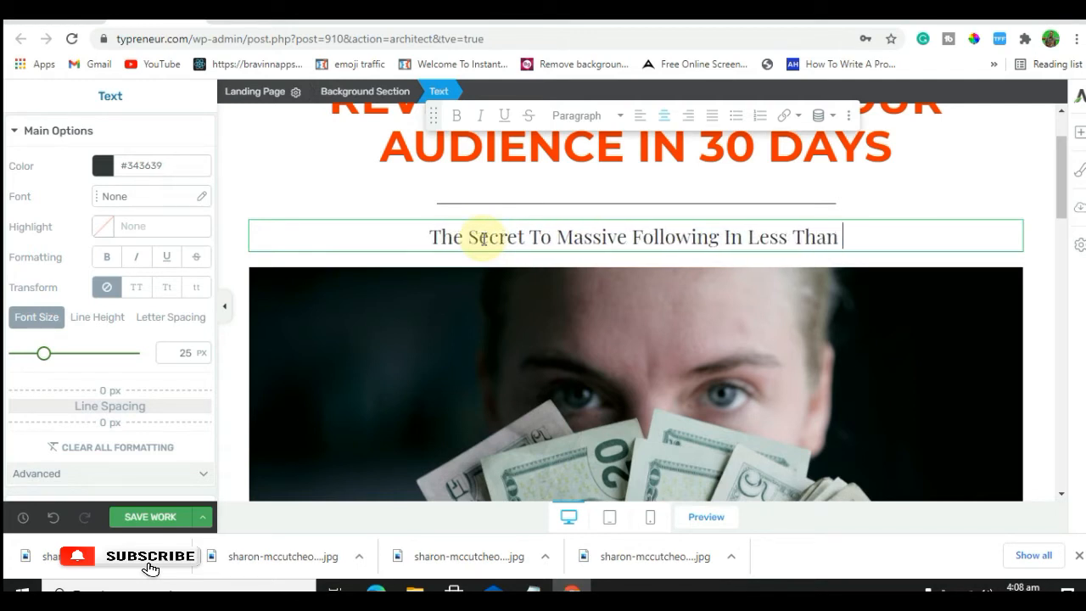
pyautogui.write('30 Day')
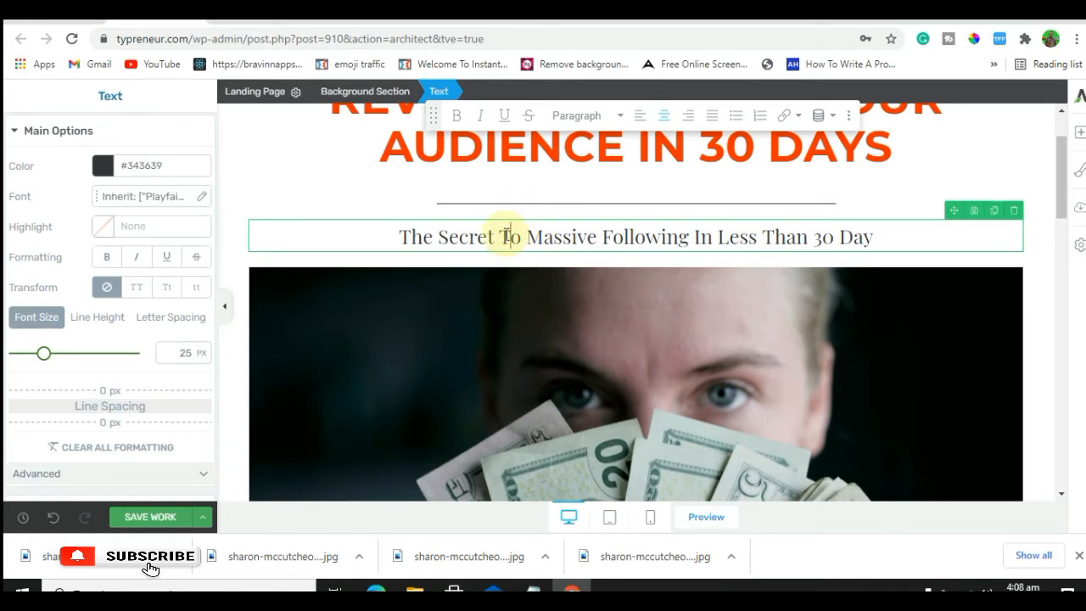
# Step: Make the whole "The Secret To Massive Following" line bold and try the Heading 1 style on it
pyautogui.tripleClick(506, 236)
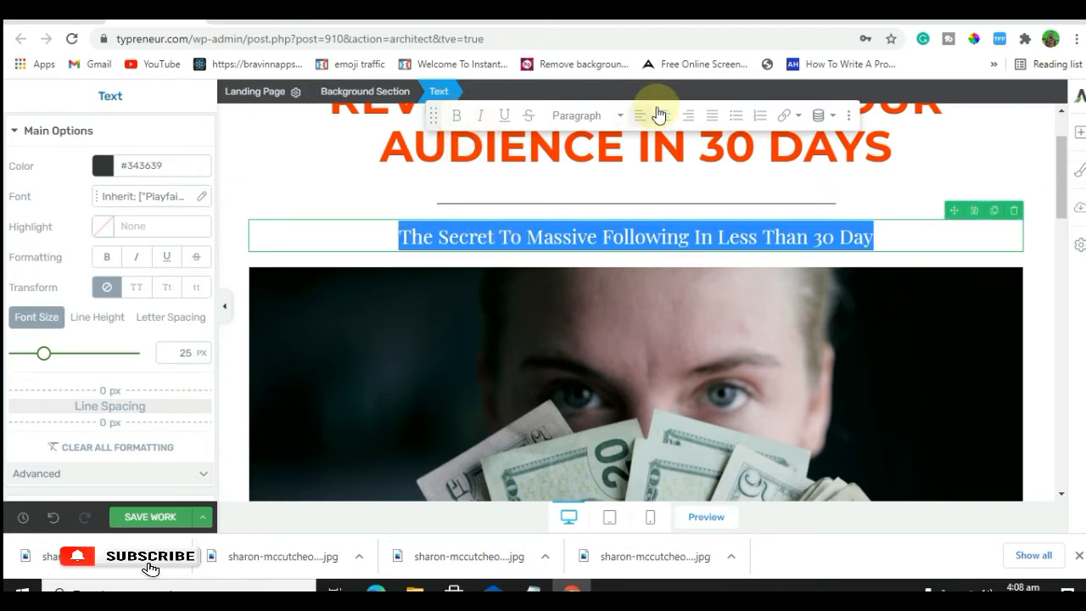
pyautogui.click(456, 119)
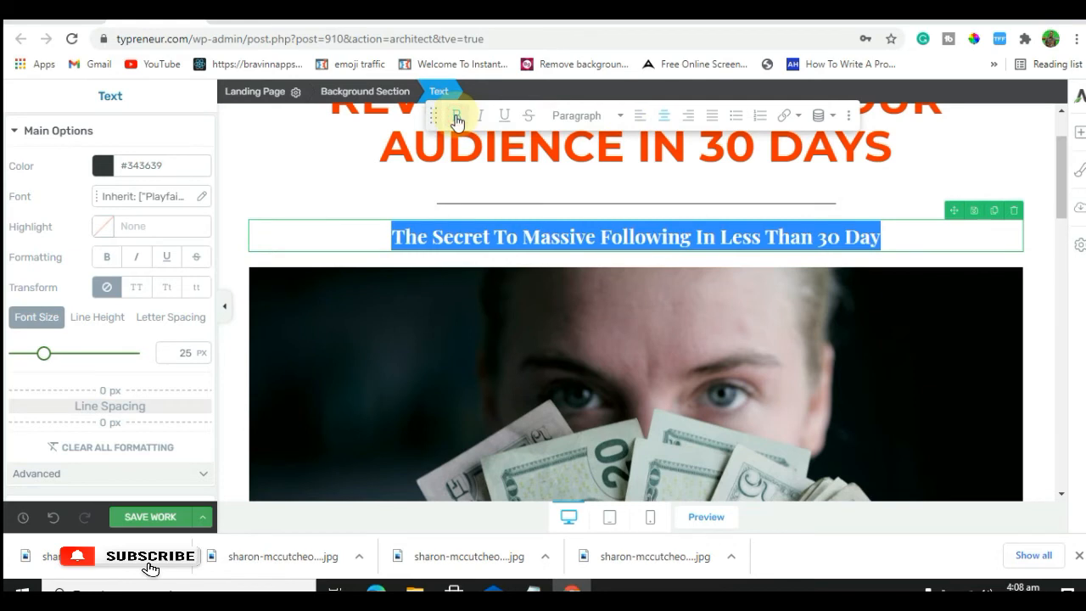
pyautogui.click(623, 119)
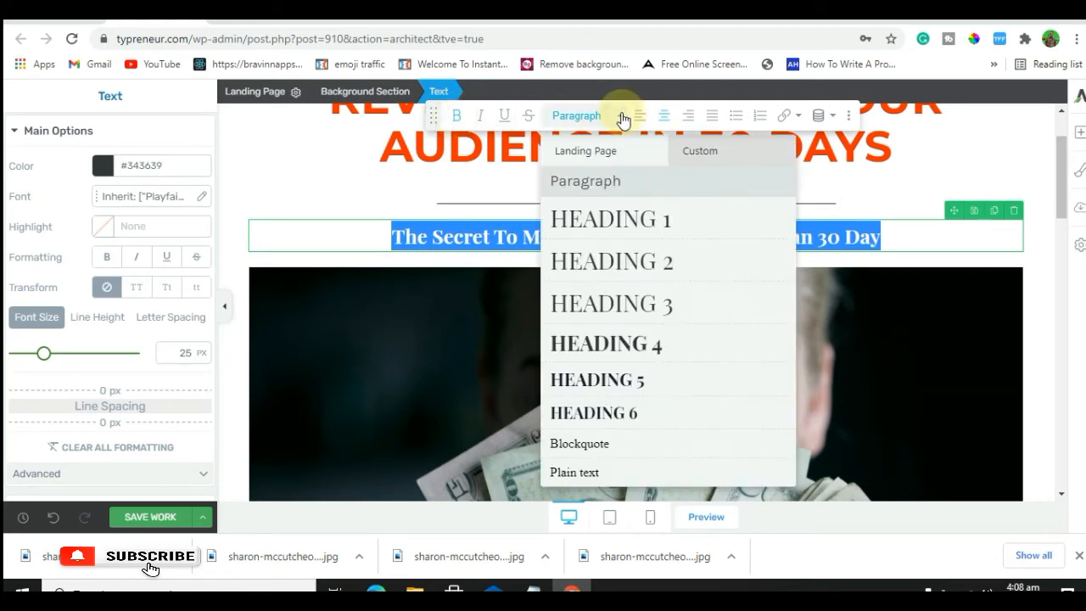
pyautogui.moveTo(597, 242)
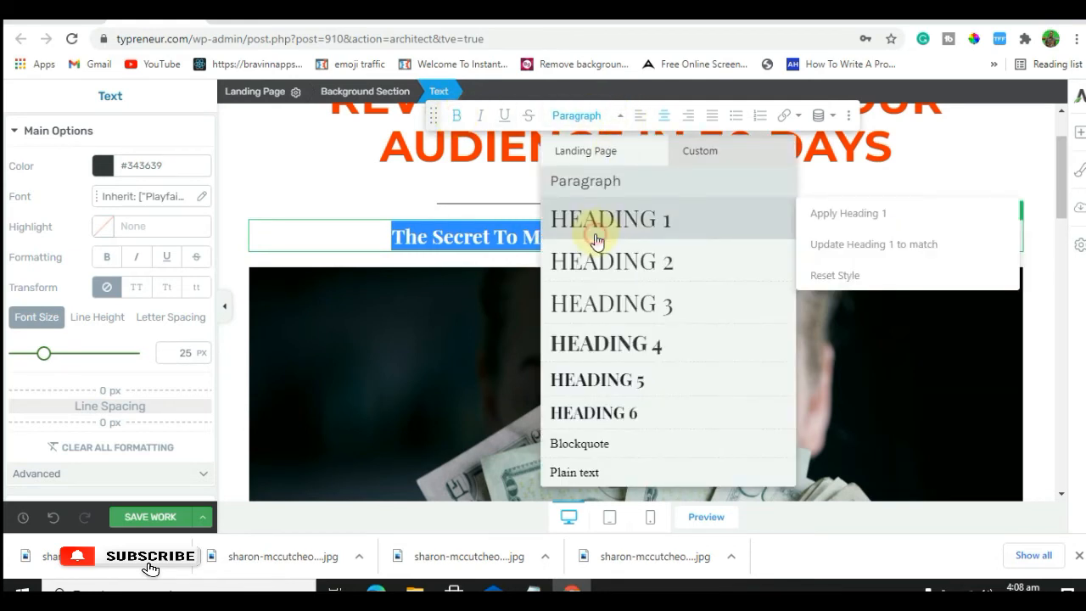
pyautogui.click(597, 241)
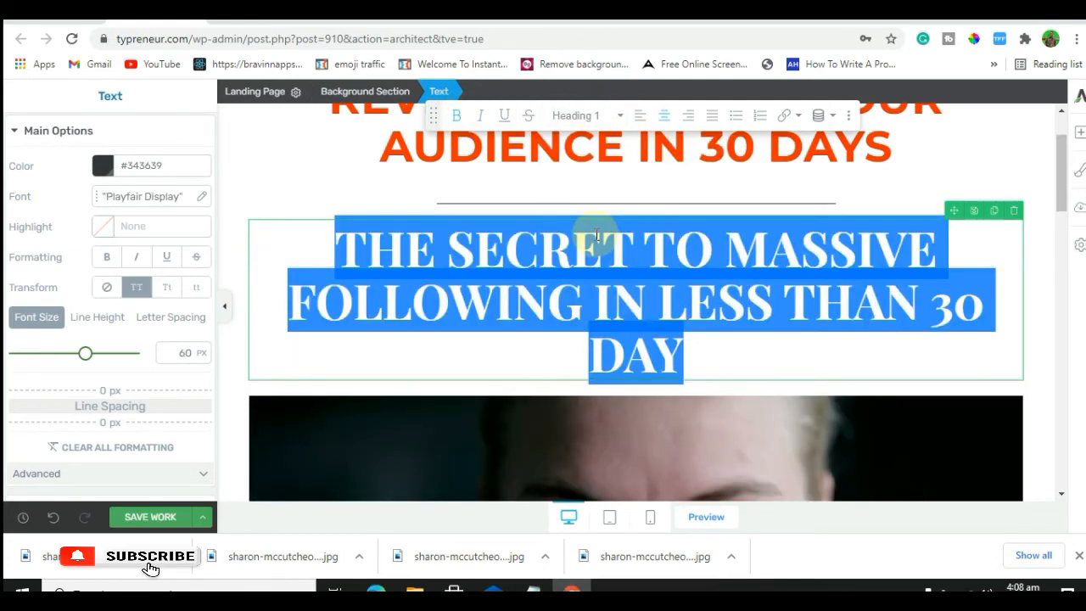
# Step: Apply the Paragraph style to the line above the photo and set its font size to 28 px
pyautogui.click(622, 116)
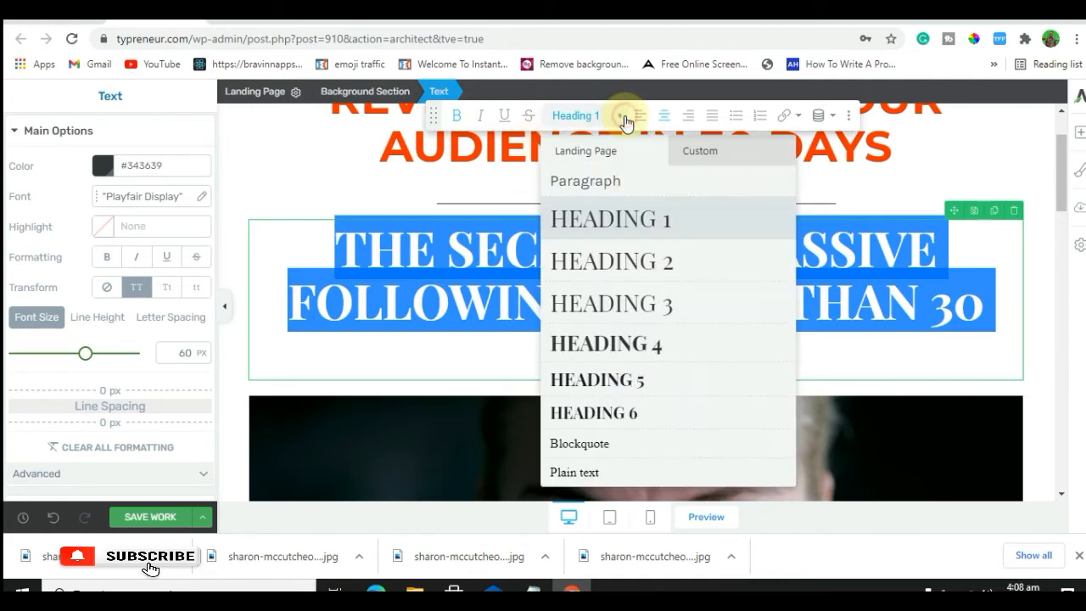
pyautogui.click(613, 183)
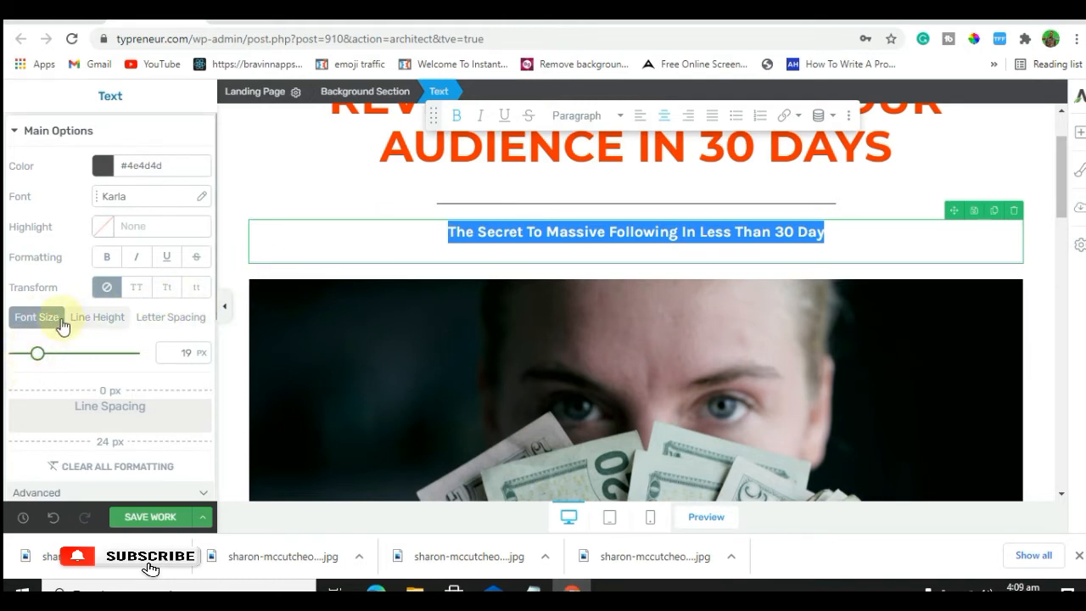
pyautogui.moveTo(37, 356); pyautogui.dragTo(49, 359)
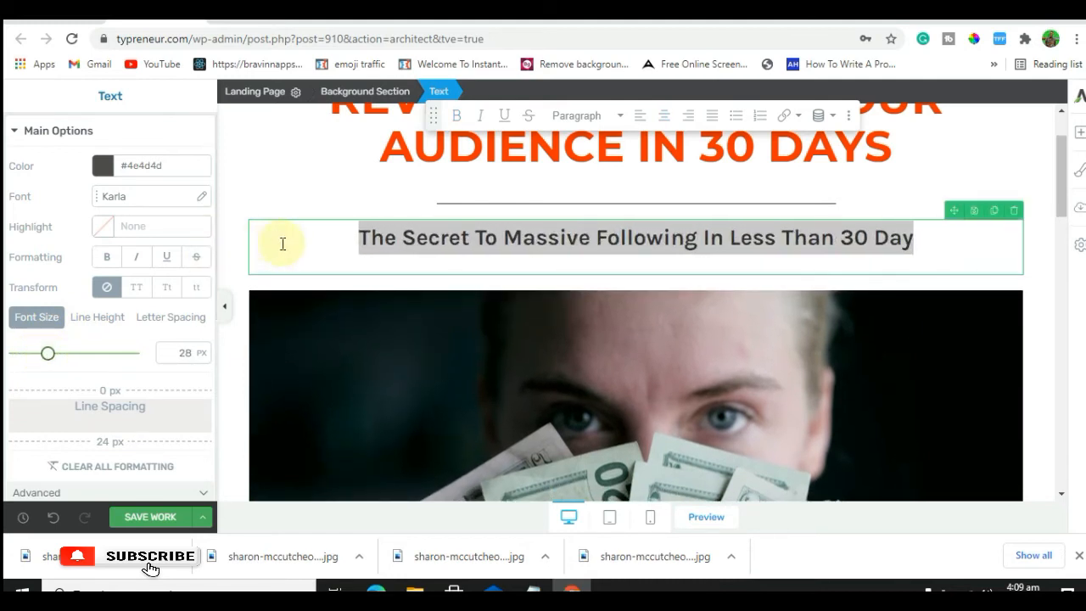
# Step: Set the text color of the line above the photo to red, #c91313
pyautogui.click(103, 175)
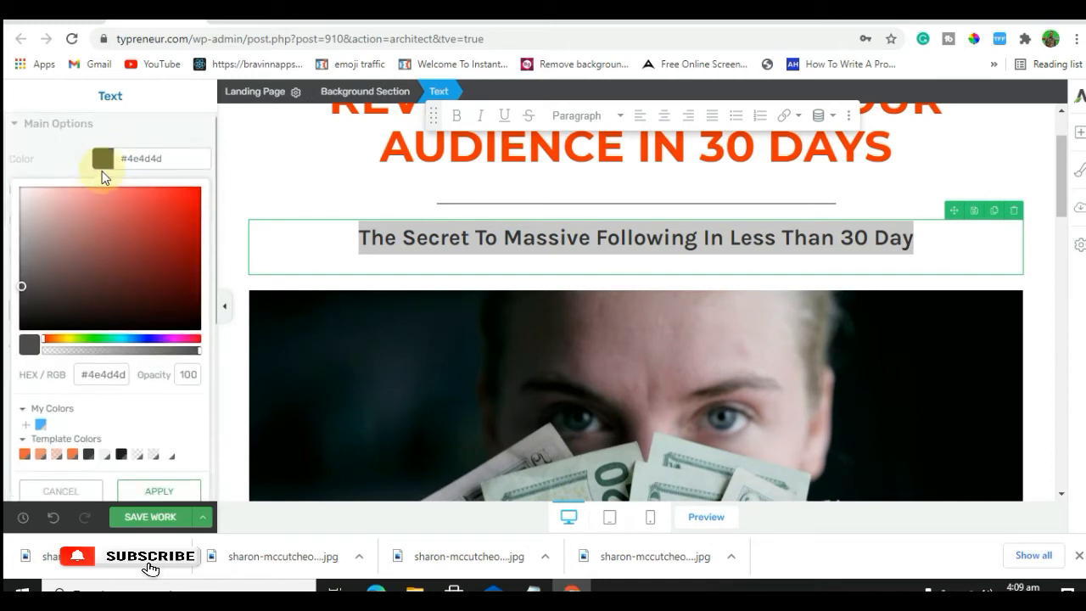
pyautogui.moveTo(18, 276); pyautogui.dragTo(183, 207)
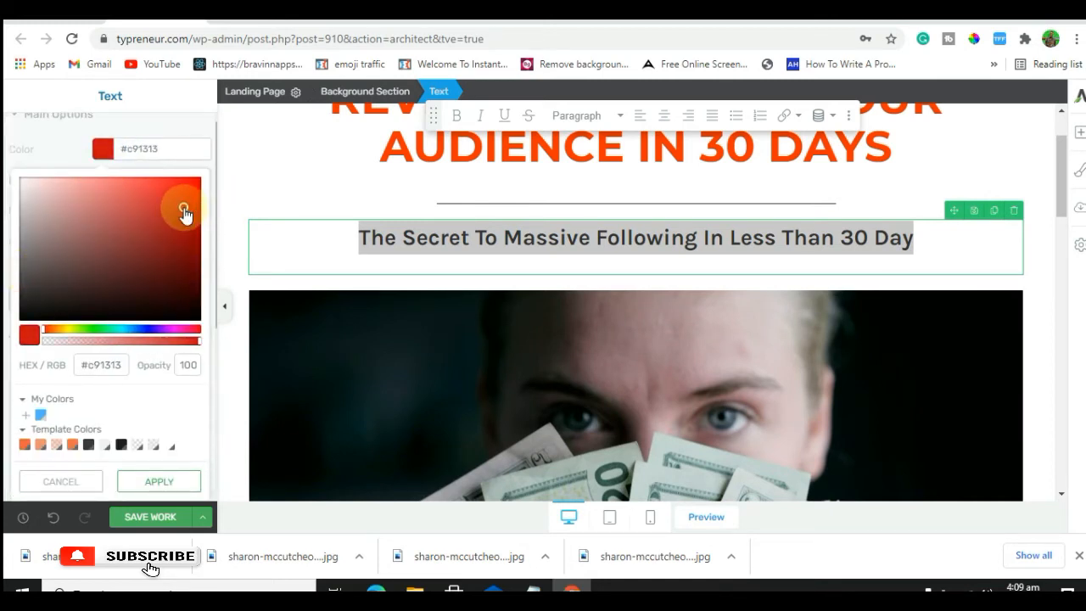
pyautogui.click(397, 248)
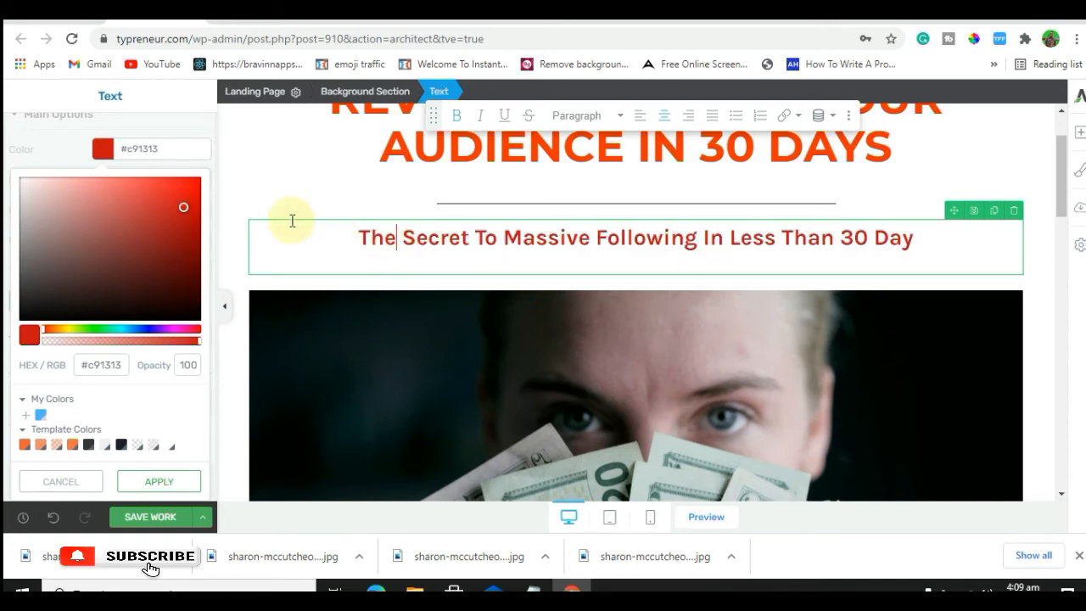
pyautogui.click(264, 180)
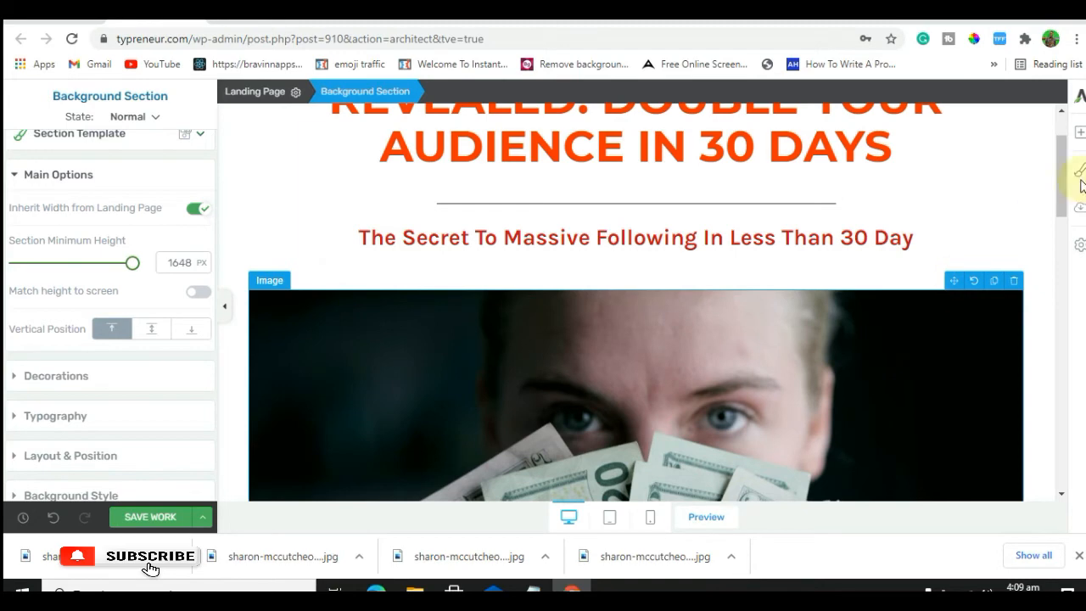
# Step: Delete the "How to Create Styled Content Boxes in WordPress" video element below the photo
pyautogui.moveTo(1062, 180); pyautogui.dragTo(1059, 312)
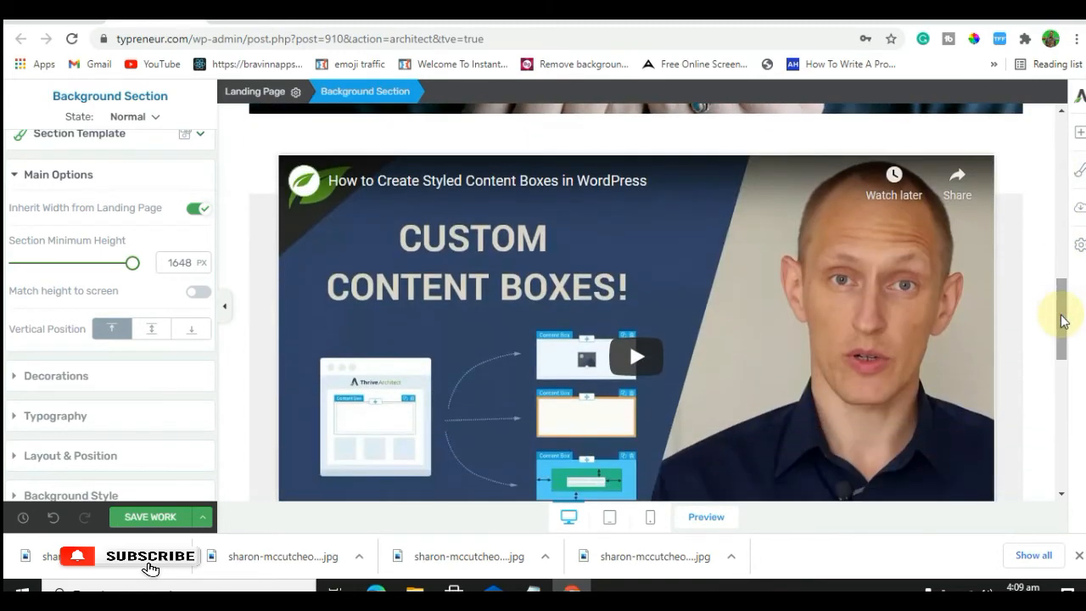
pyautogui.moveTo(951, 223)
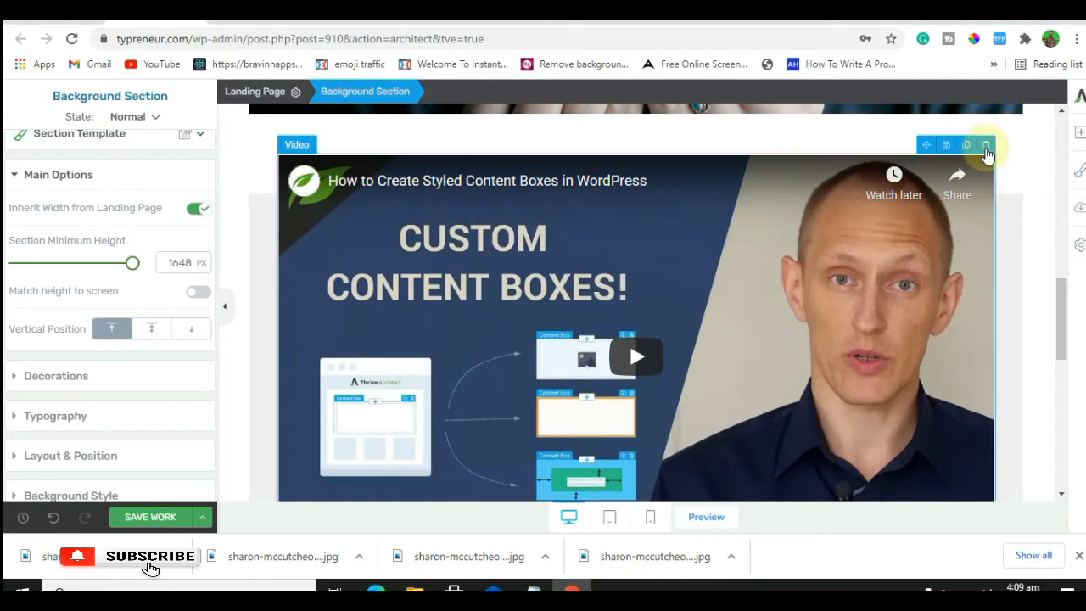
pyautogui.click(986, 147)
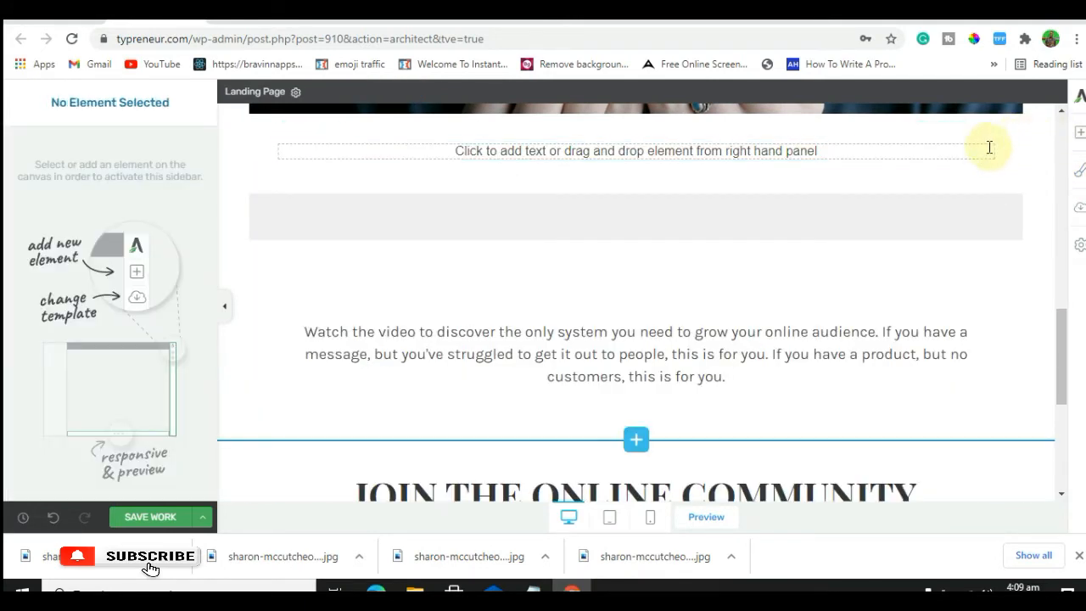
pyautogui.click(989, 132)
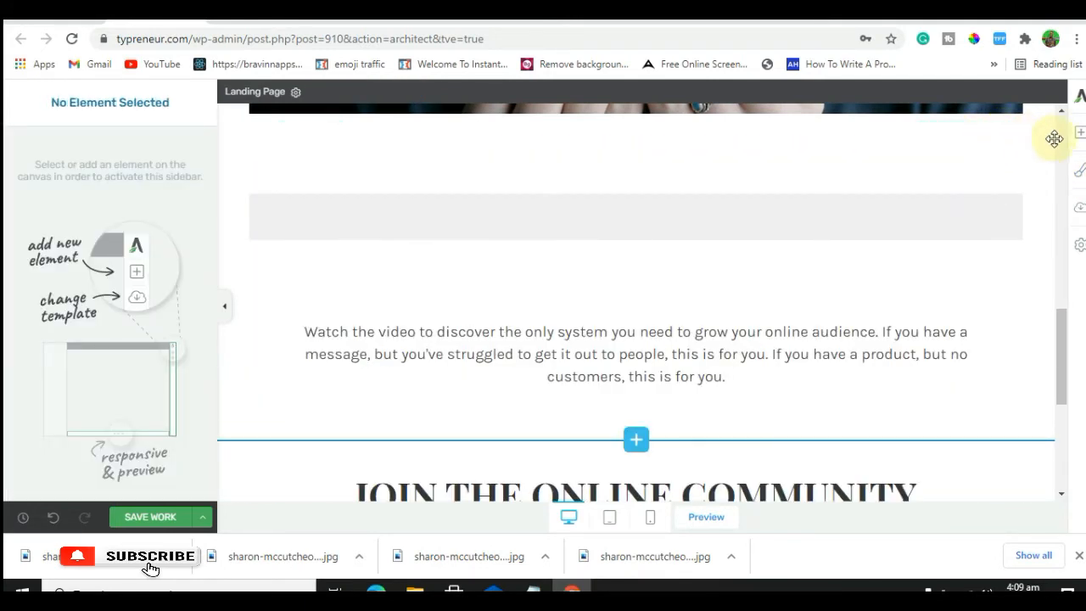
# Step: Browse the library of page elements down to the Video element
pyautogui.click(1080, 134)
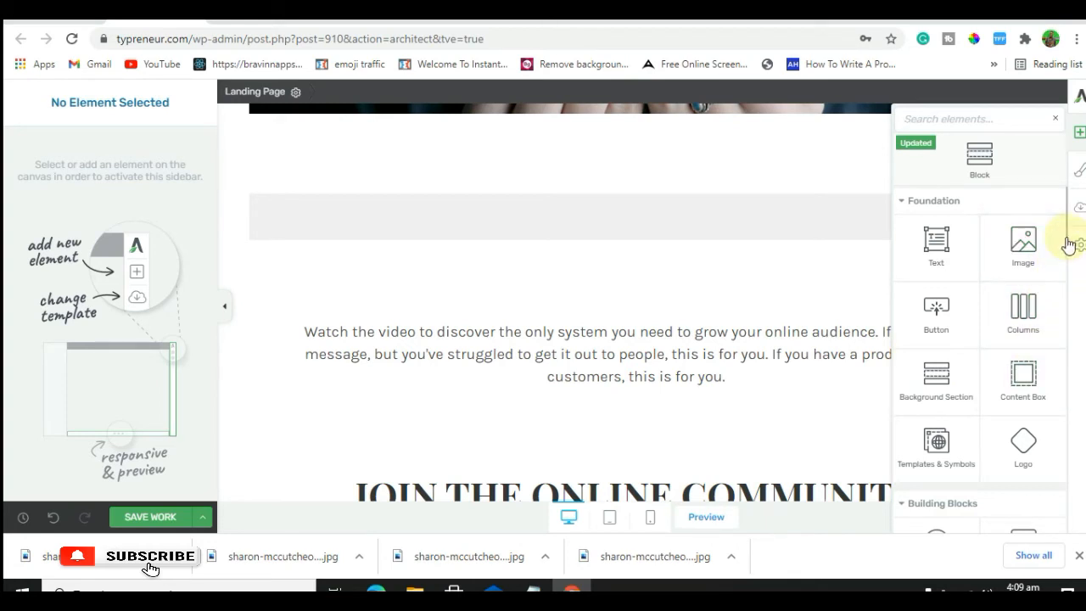
pyautogui.moveTo(1067, 243); pyautogui.dragTo(1067, 333)
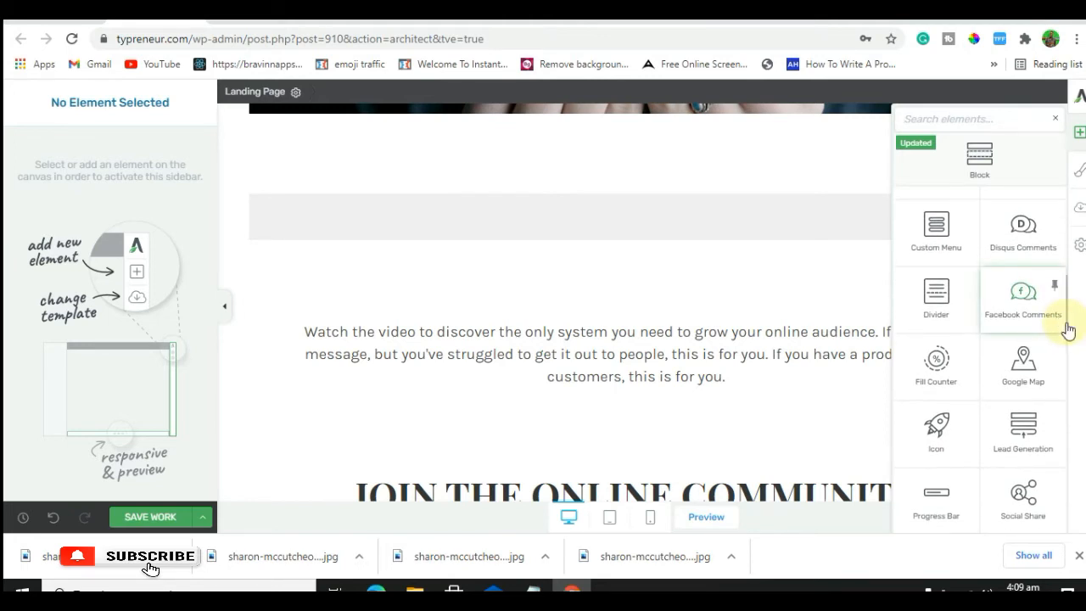
pyautogui.moveTo(1068, 328); pyautogui.dragTo(1075, 395)
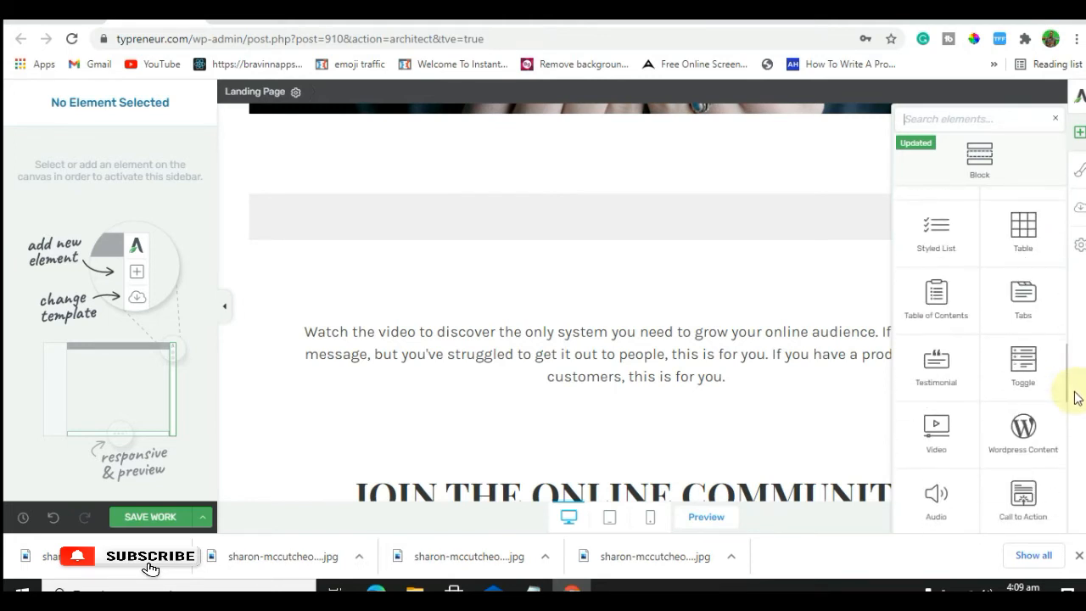
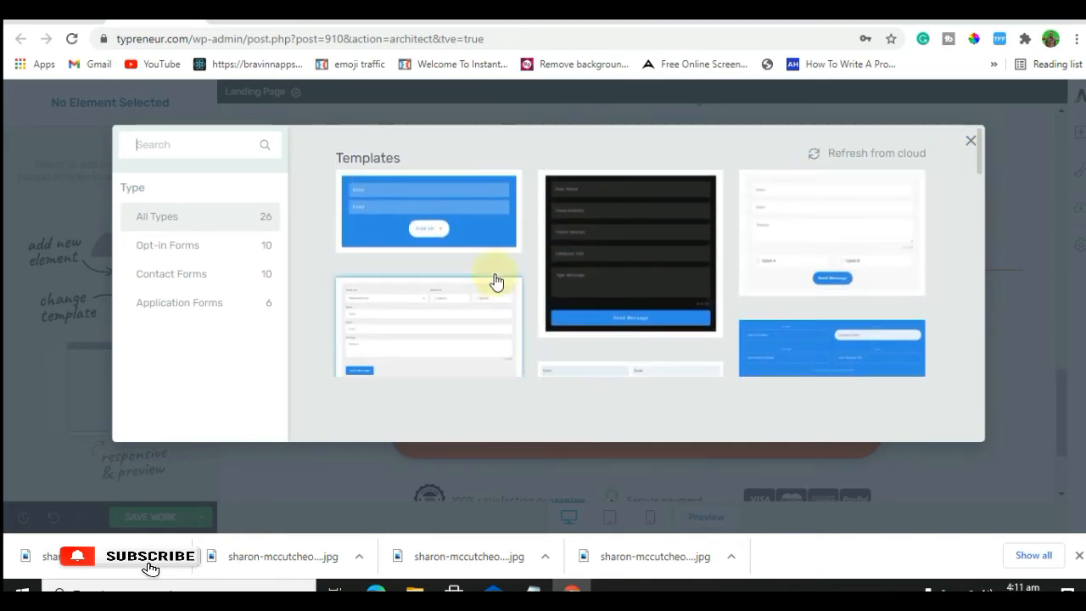
# Step: Insert the Opt-in Form 10 template with Name and Email fields above the "get started" button and select the form
pyautogui.click(456, 207)
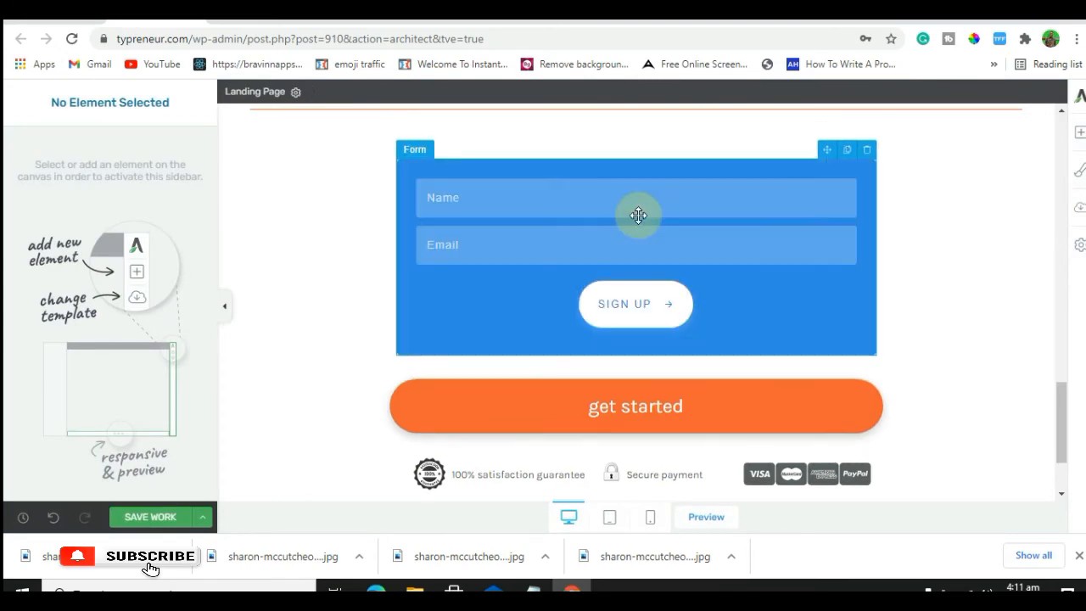
pyautogui.click(637, 214)
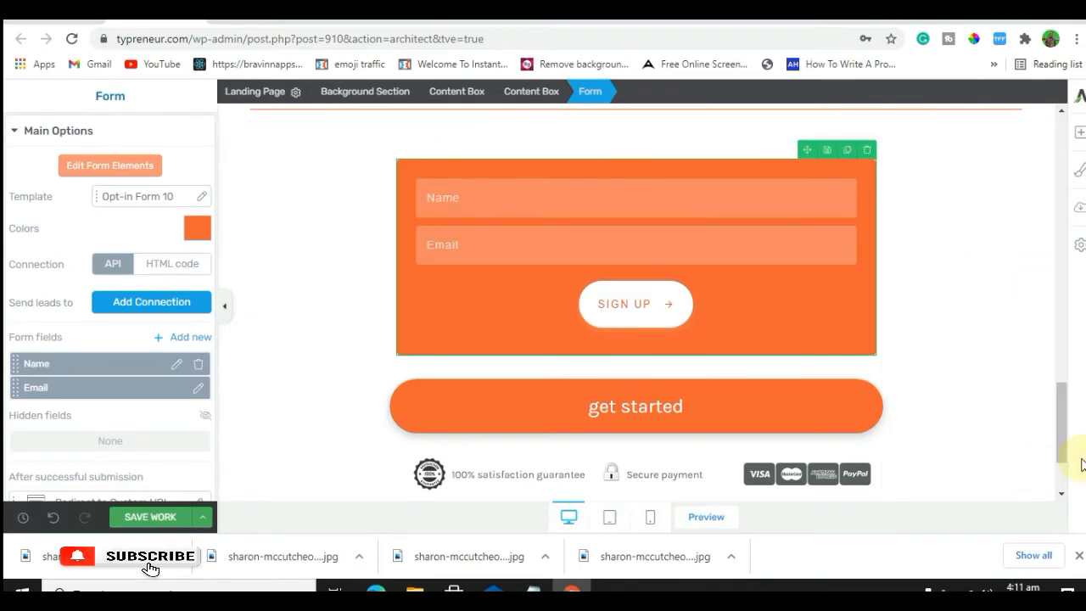
# Step: Delete the "get started" button below the opt-in form
pyautogui.moveTo(1060, 445)
pyautogui.mouseDown()
pyautogui.moveTo(1062, 413)
pyautogui.moveTo(1061, 443)
pyautogui.mouseUp()
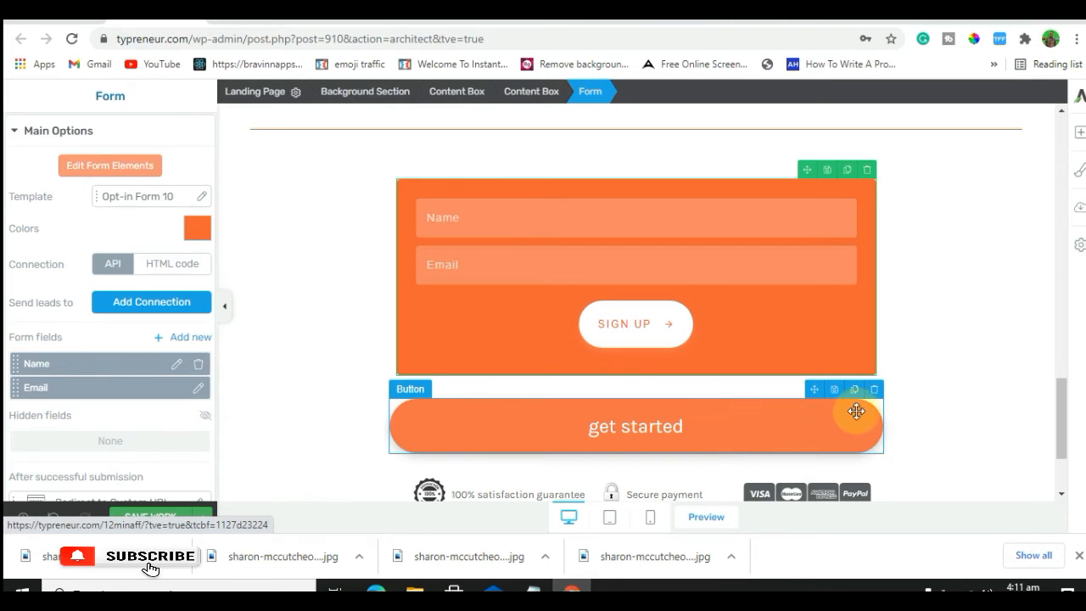
pyautogui.click(876, 389)
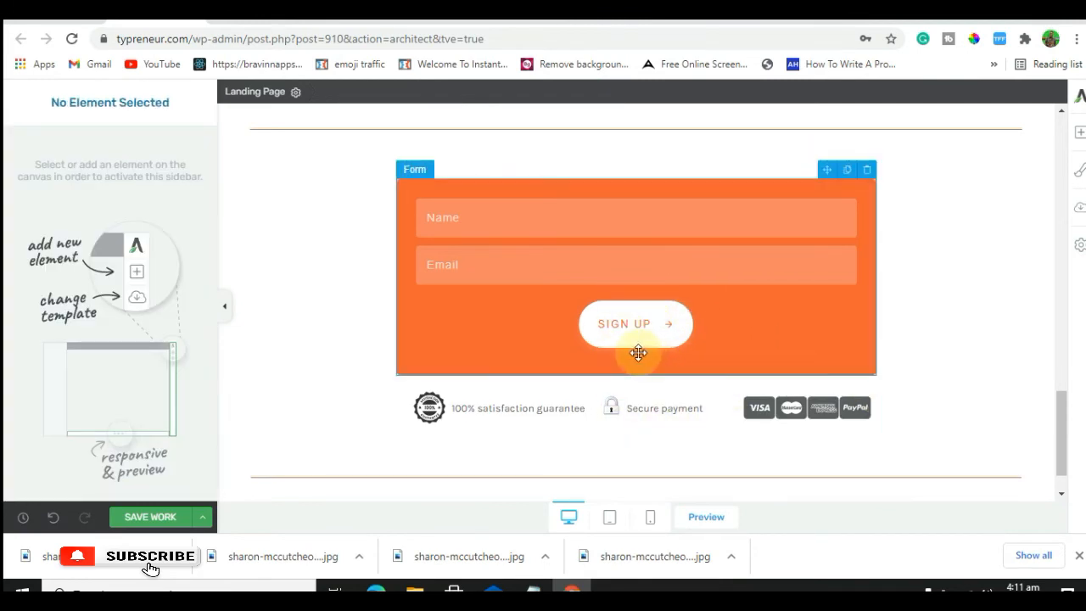
# Step: Open the opt-in form's elements for editing and unlock the Name field from the grouped input styling
pyautogui.click(467, 226)
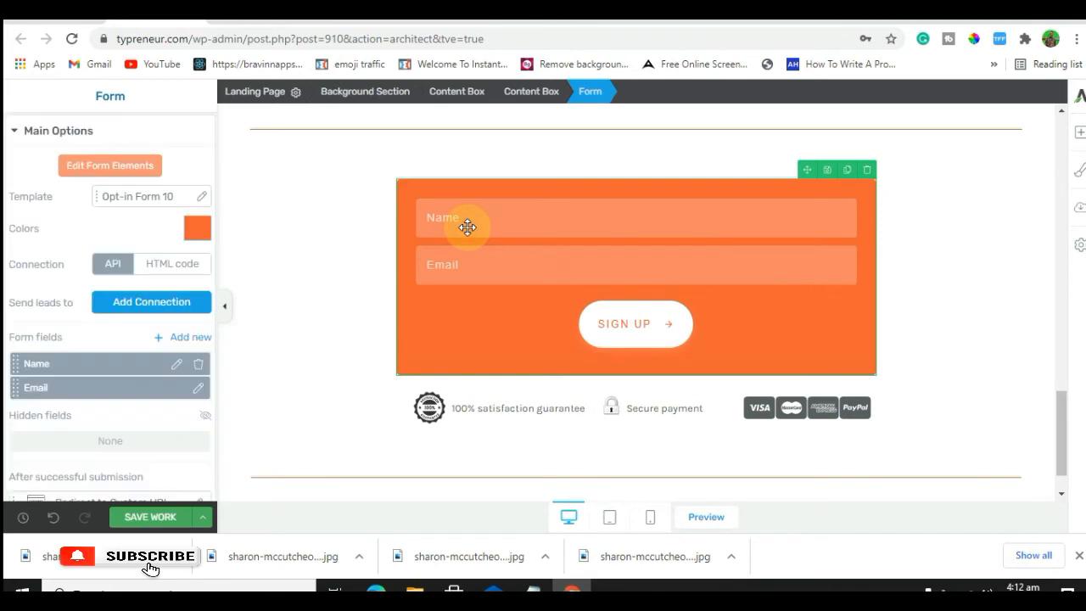
pyautogui.click(141, 174)
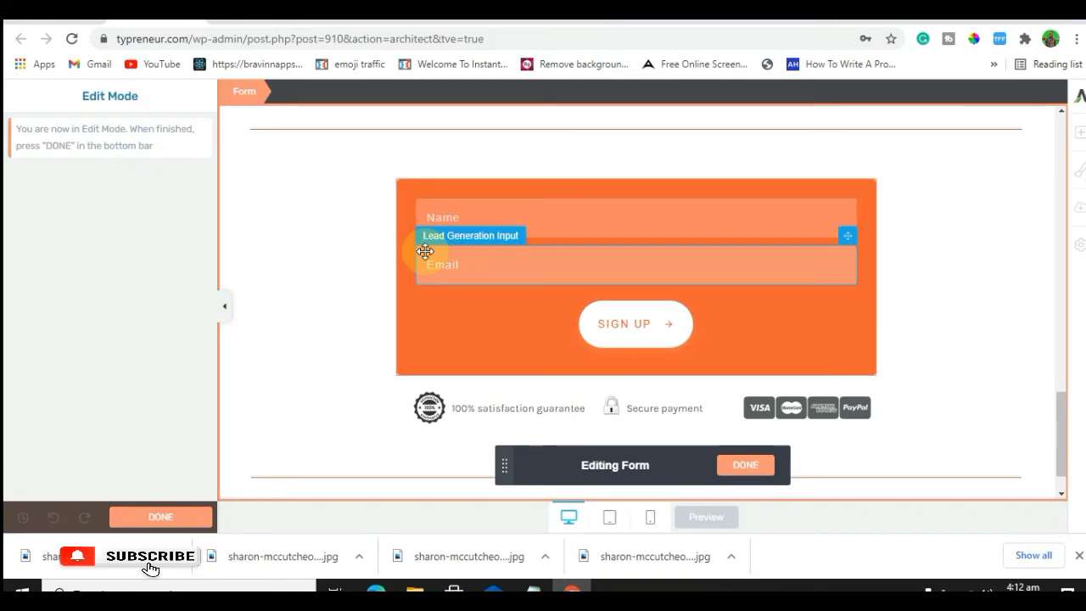
pyautogui.click(455, 218)
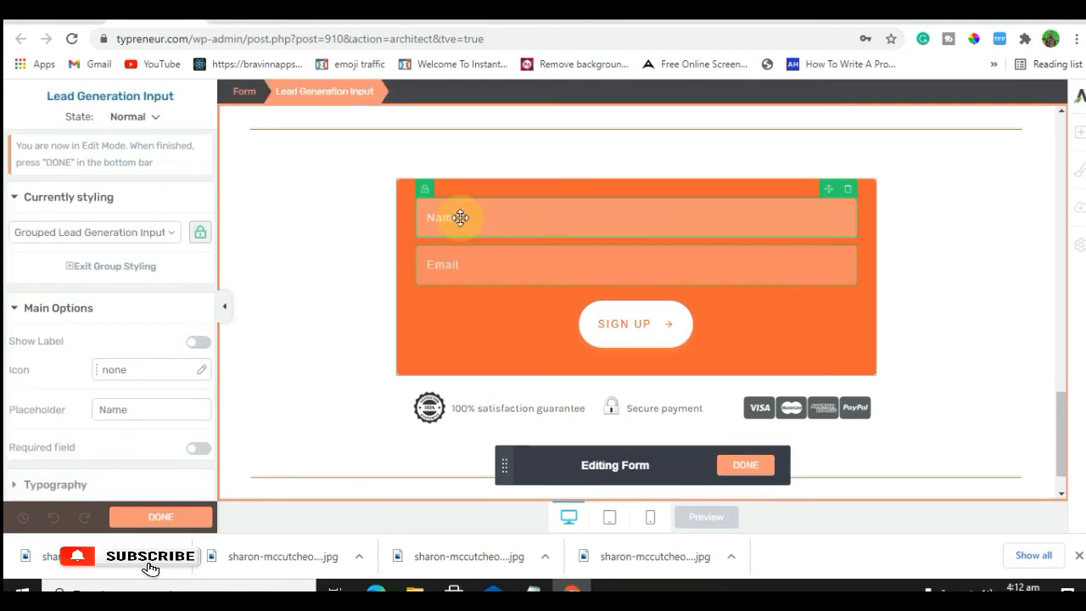
pyautogui.click(201, 232)
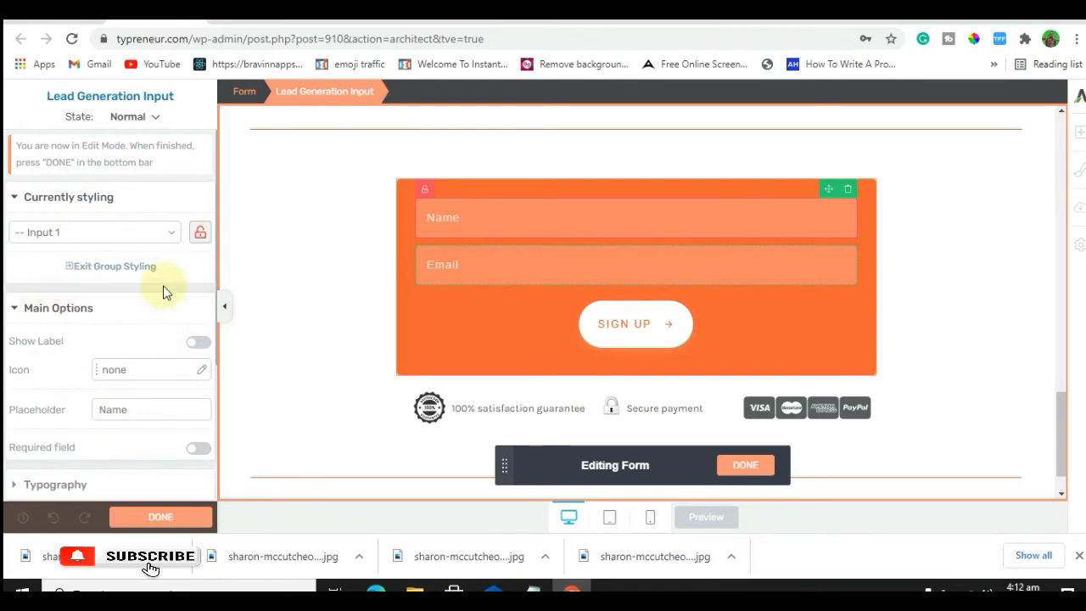
# Step: Replace the form's submit button text with "GET INSTANT ACCESS"
pyautogui.click(636, 322)
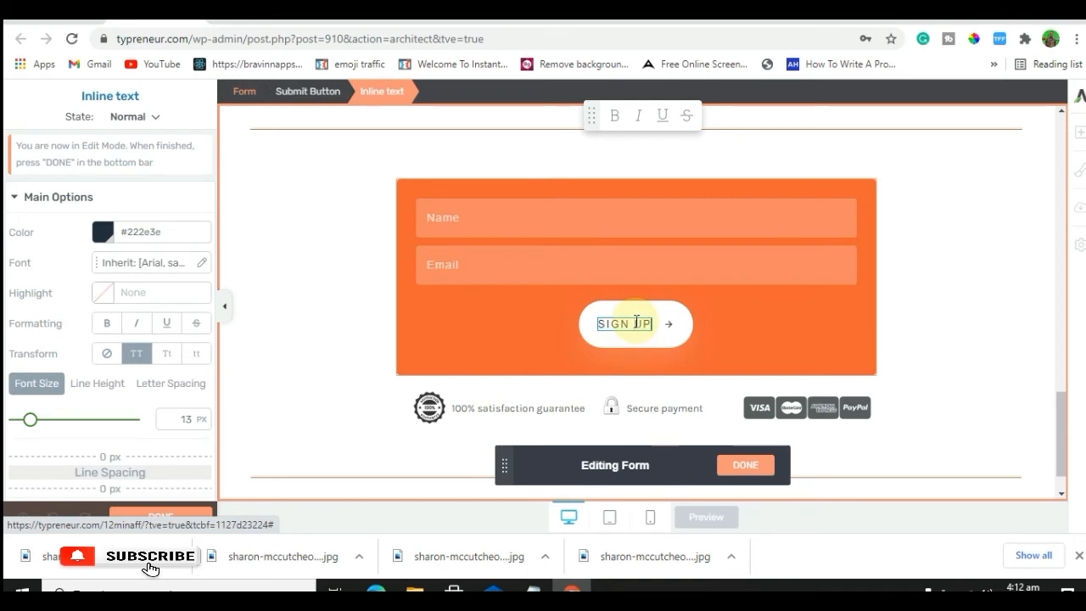
pyautogui.tripleClick(636, 322)
pyautogui.press('BackSpace')
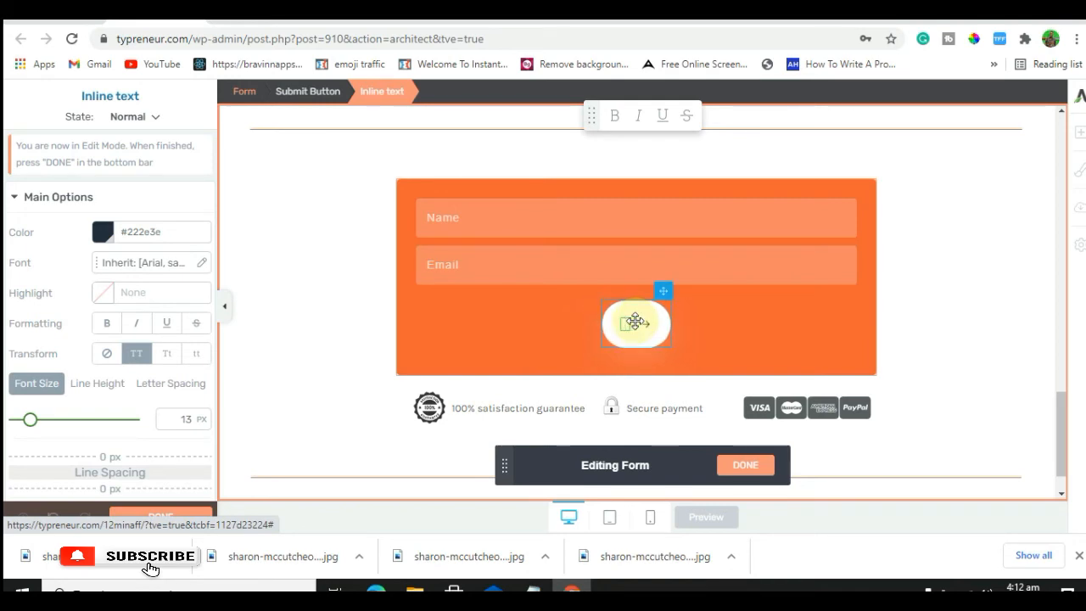
pyautogui.write('GET')
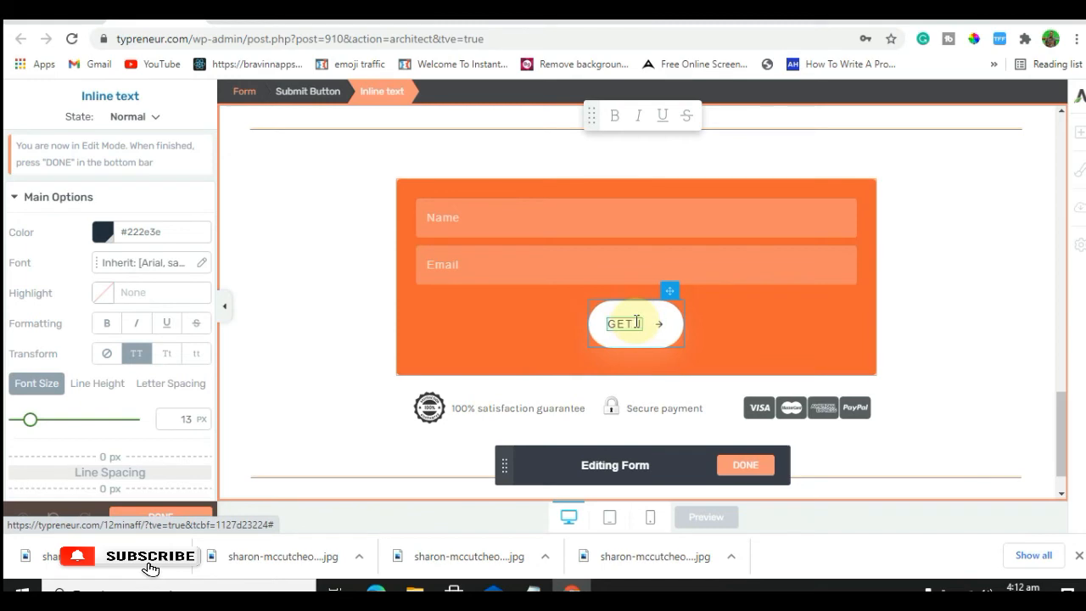
pyautogui.write(' INSTANT')
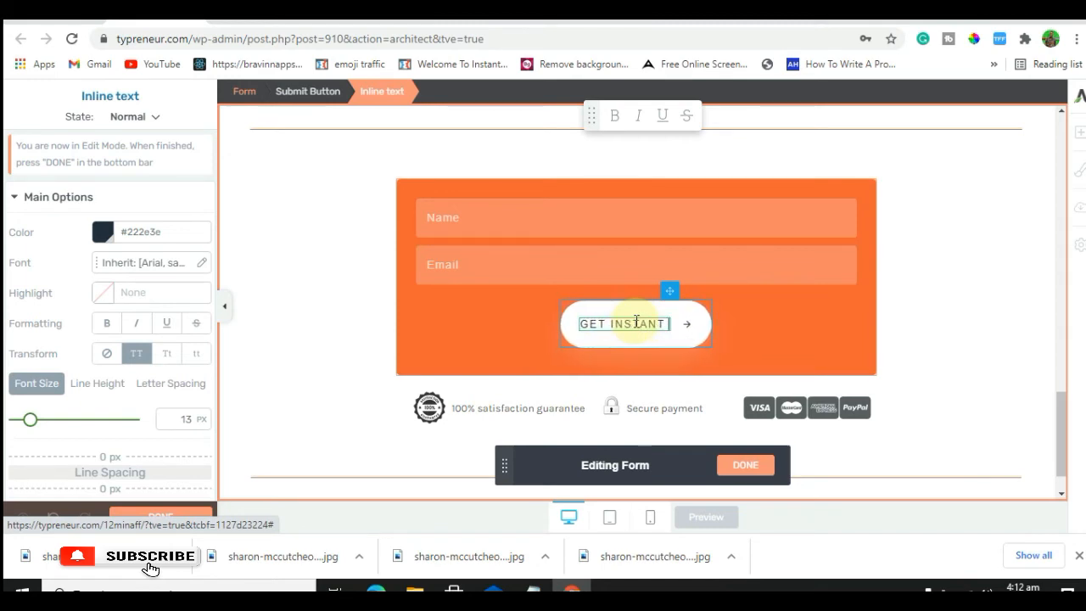
pyautogui.write(' ACCESS')
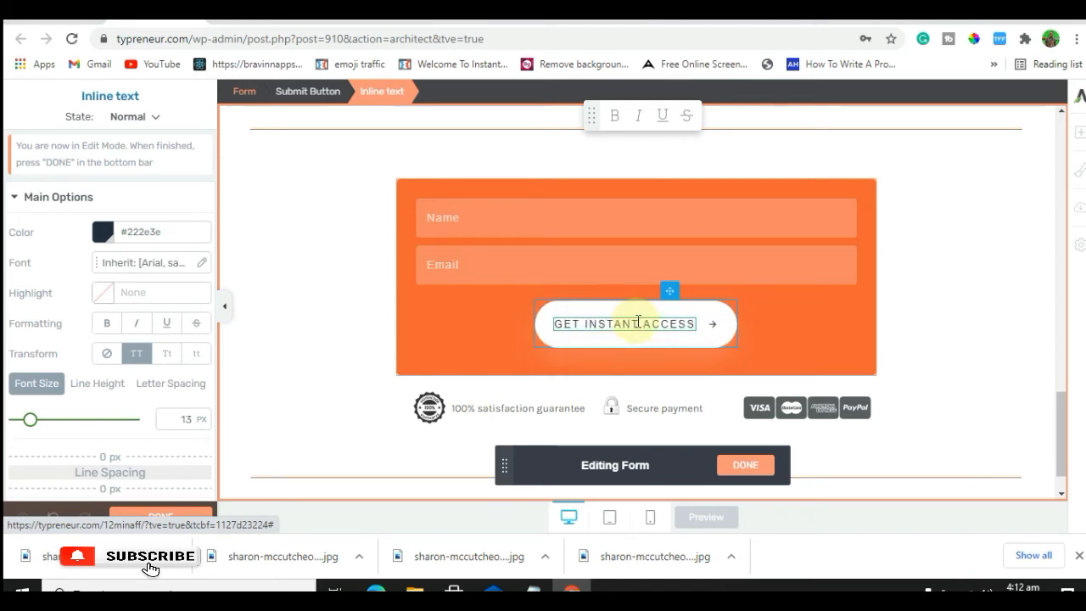
# Step: Make the submit button's whole text bold
pyautogui.tripleClick(675, 330)
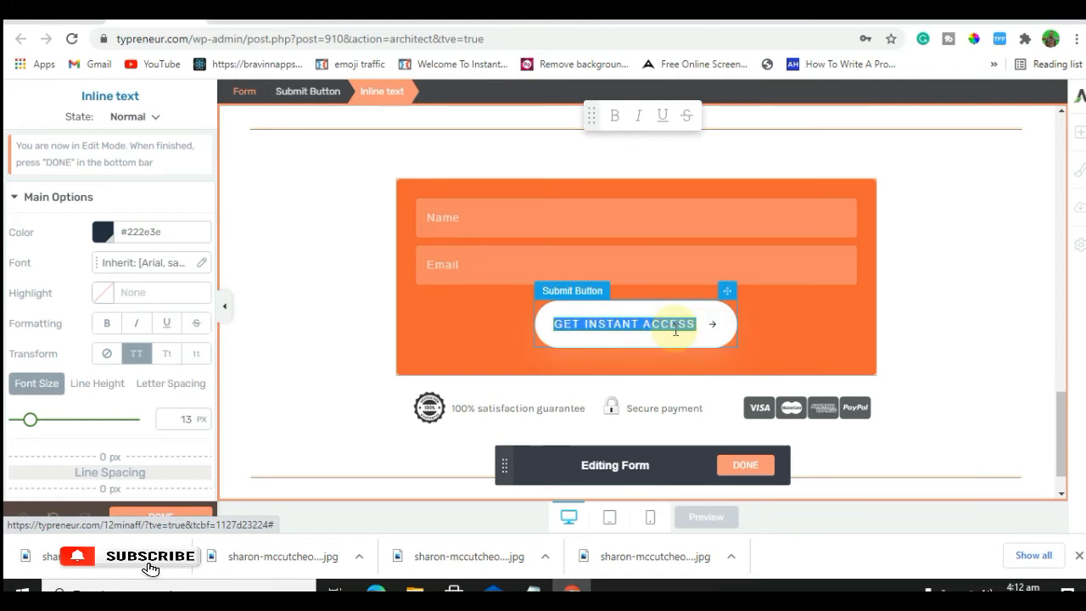
pyautogui.click(615, 117)
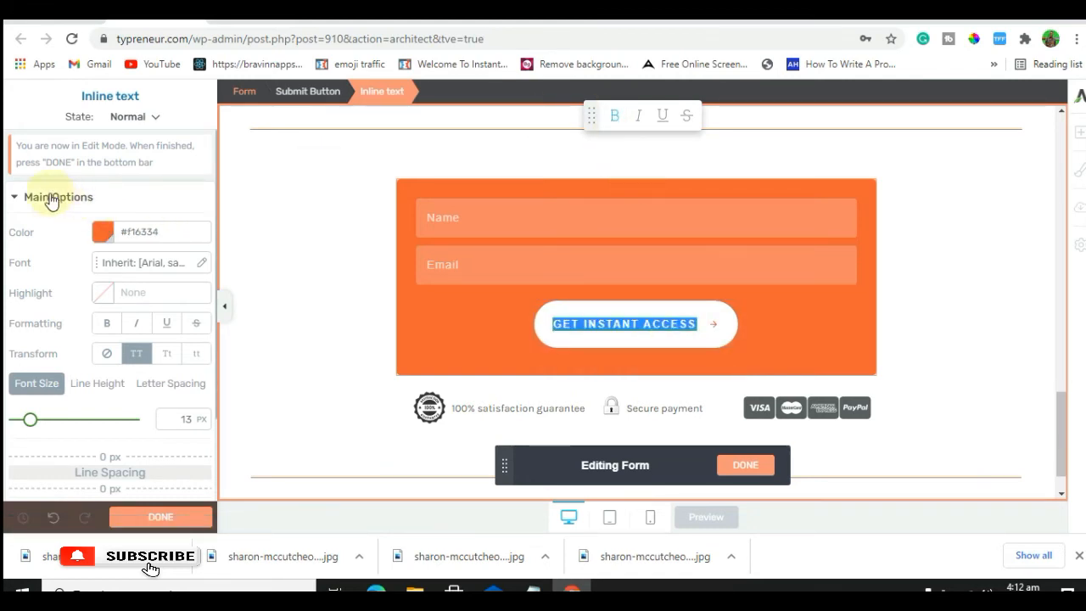
pyautogui.click(107, 322)
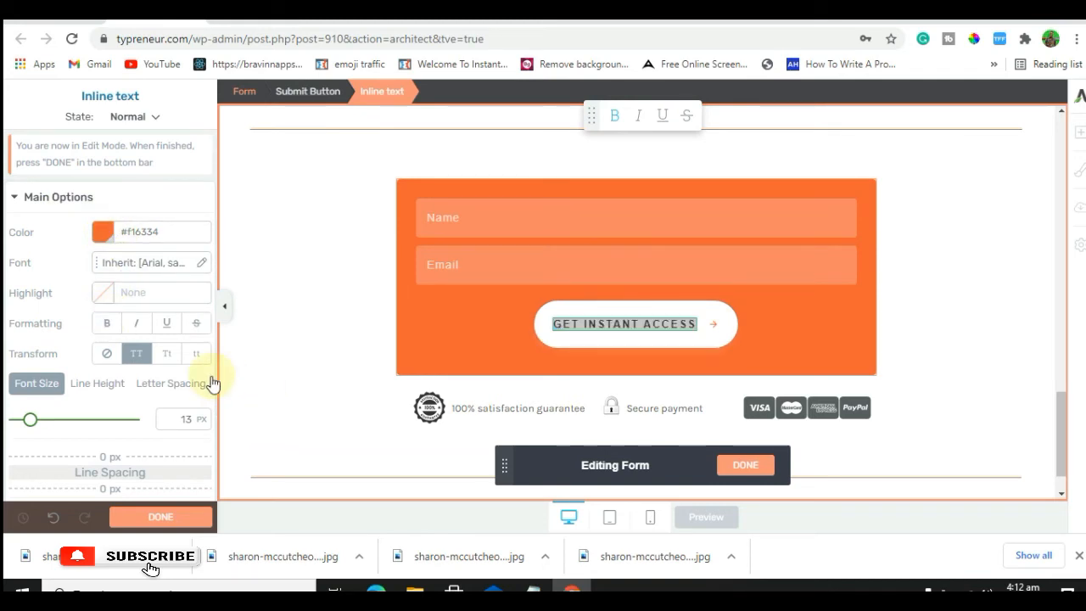
# Step: Set the submit button's width to 80%
pyautogui.click(639, 339)
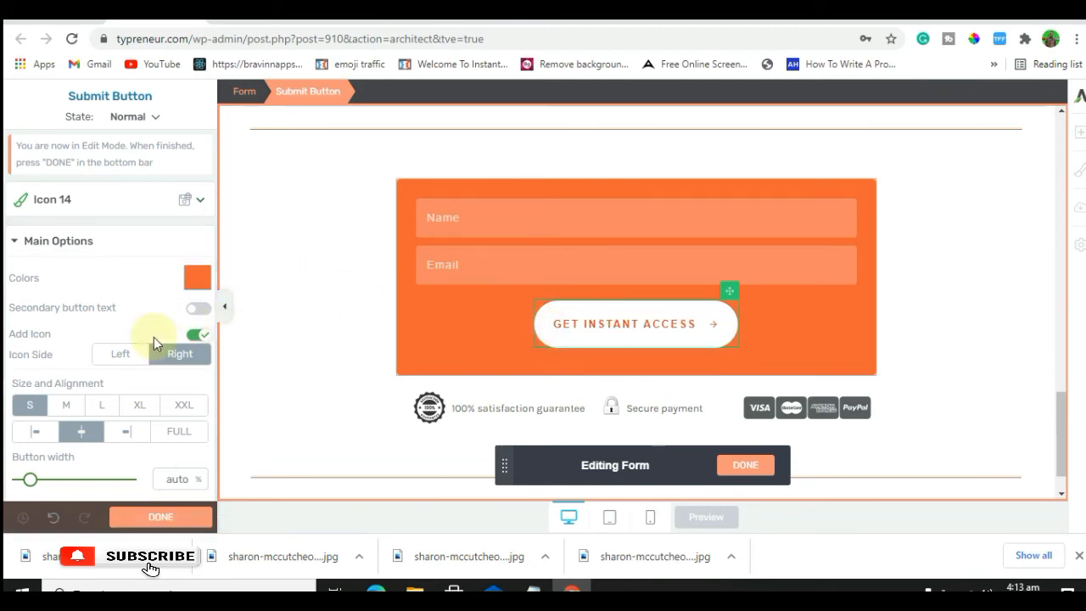
pyautogui.moveTo(33, 482); pyautogui.dragTo(109, 483)
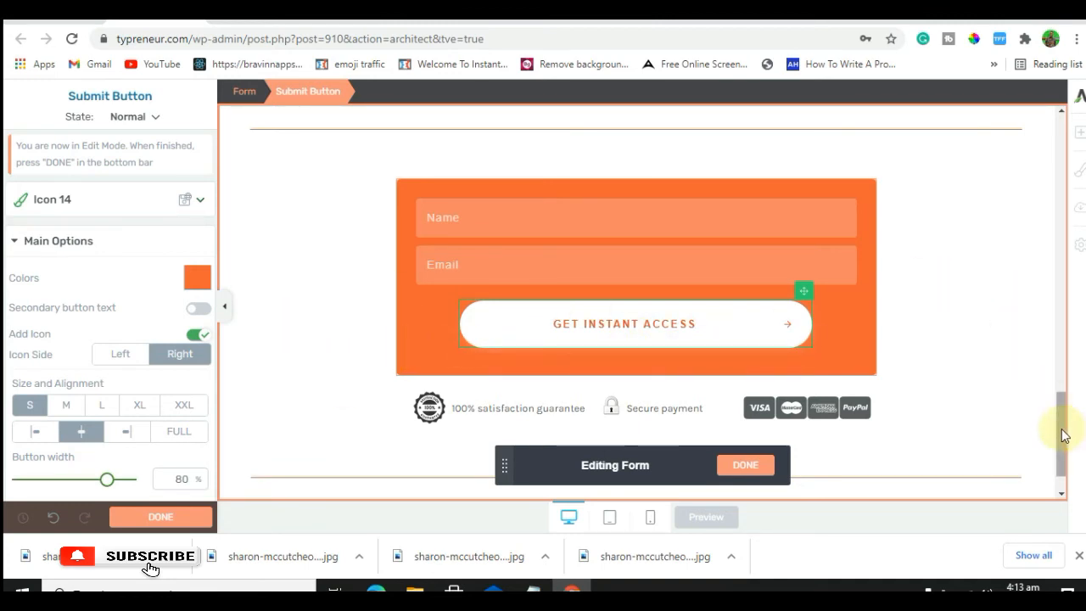
pyautogui.moveTo(1061, 424)
pyautogui.mouseDown()
pyautogui.moveTo(1061, 387)
pyautogui.moveTo(1061, 436)
pyautogui.mouseUp()
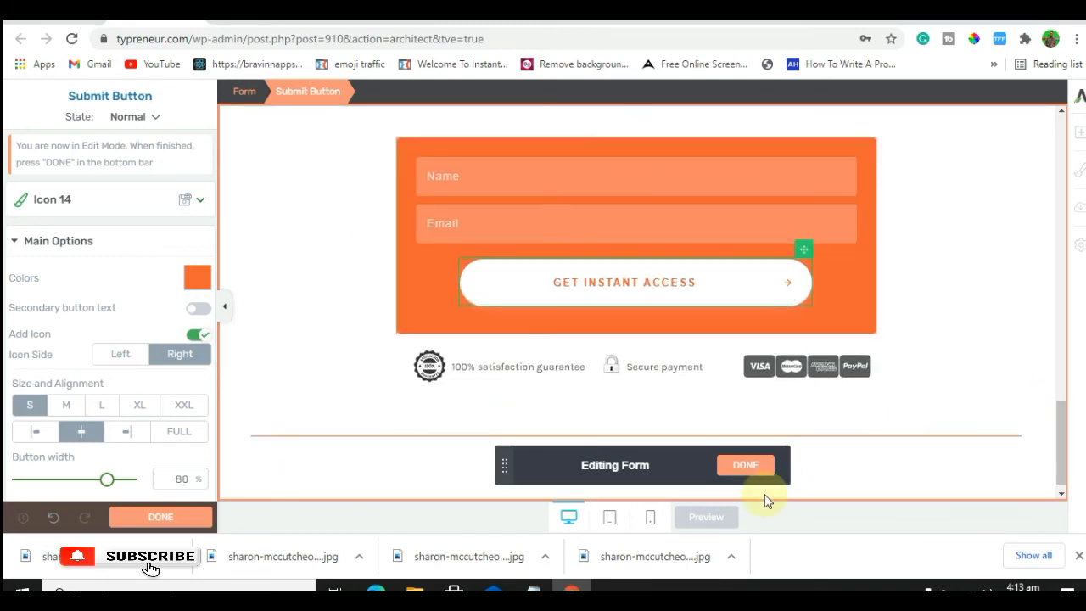
# Step: Finish editing the form elements, turn off the save reminder for this work and save the page
pyautogui.click(745, 465)
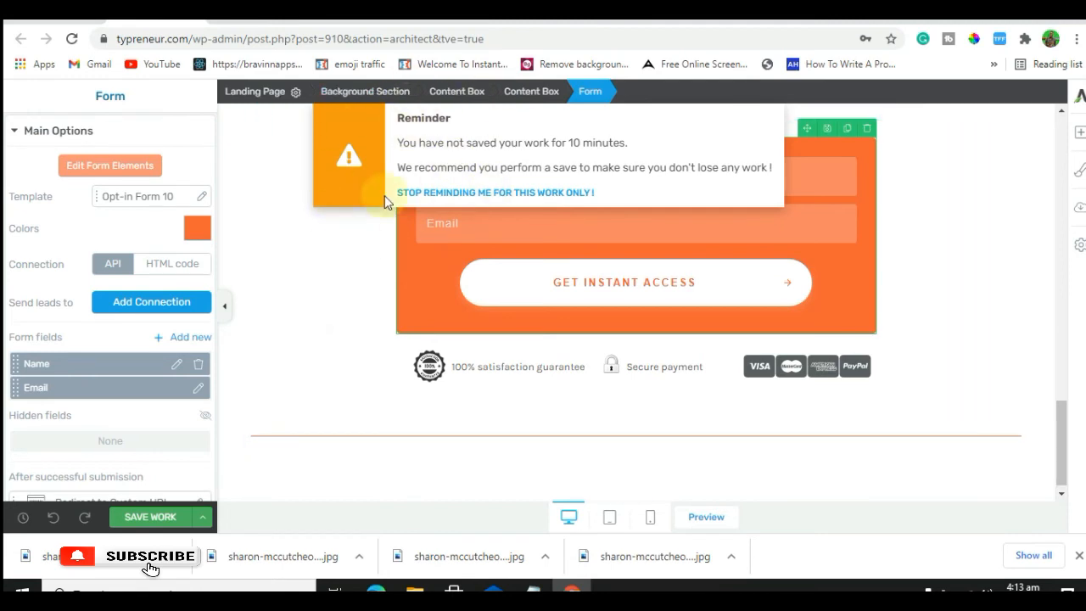
pyautogui.click(516, 192)
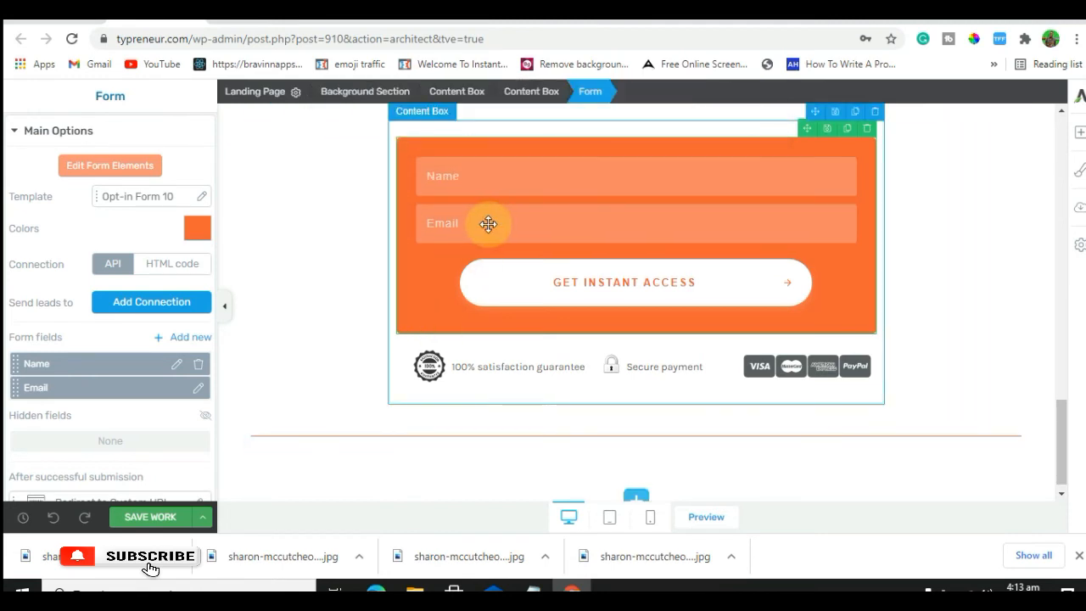
pyautogui.click(153, 514)
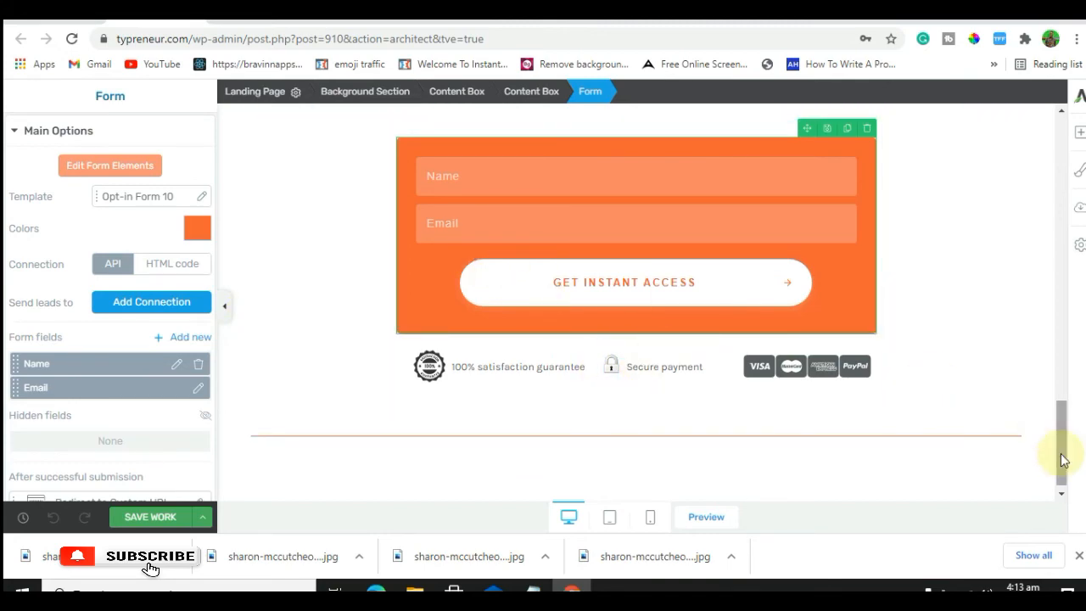
# Step: Delete the empty video element and the empty grey content box below the photo of hands holding dollar bills
pyautogui.moveTo(1060, 455); pyautogui.dragTo(1065, 310)
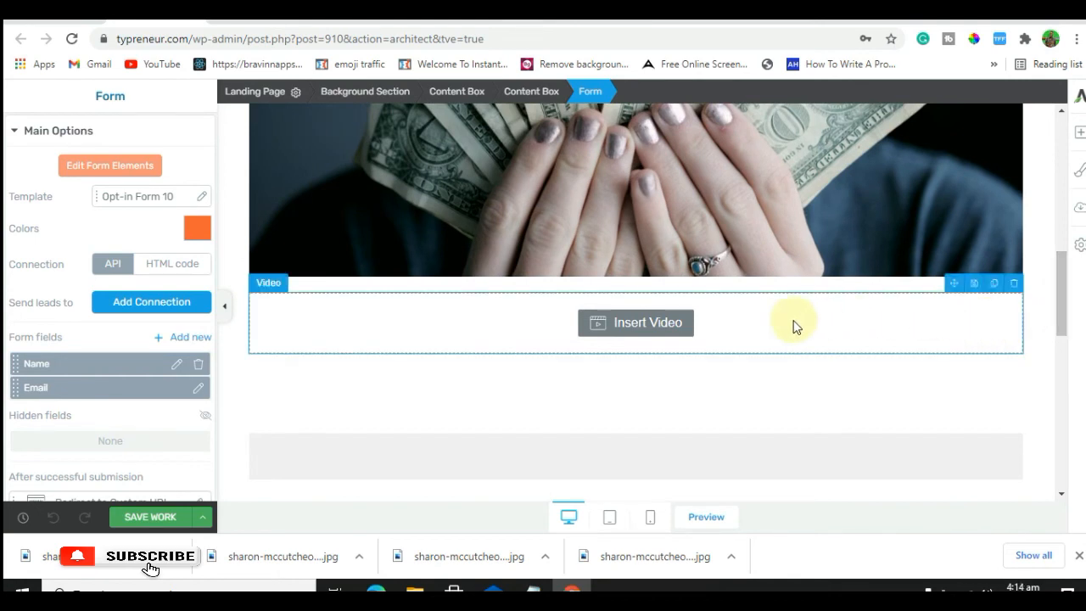
pyautogui.click(655, 335)
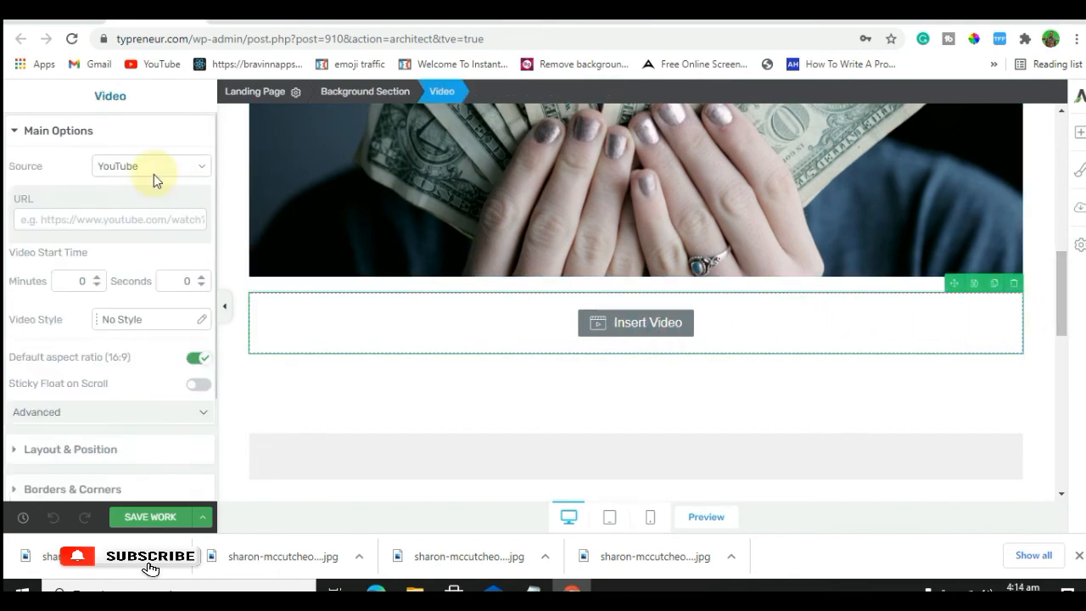
pyautogui.click(1014, 285)
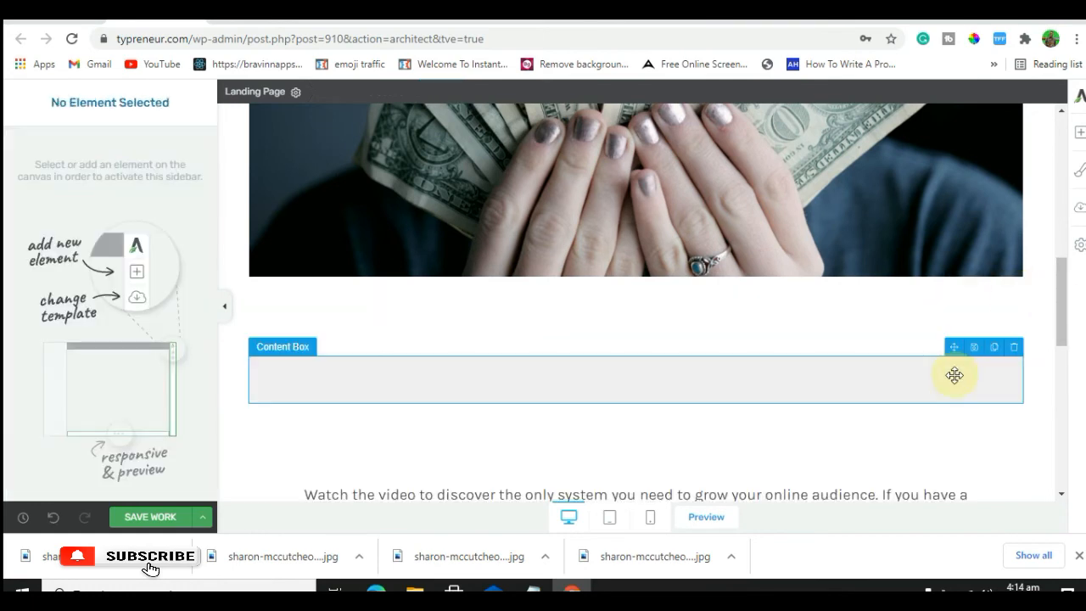
pyautogui.click(1012, 348)
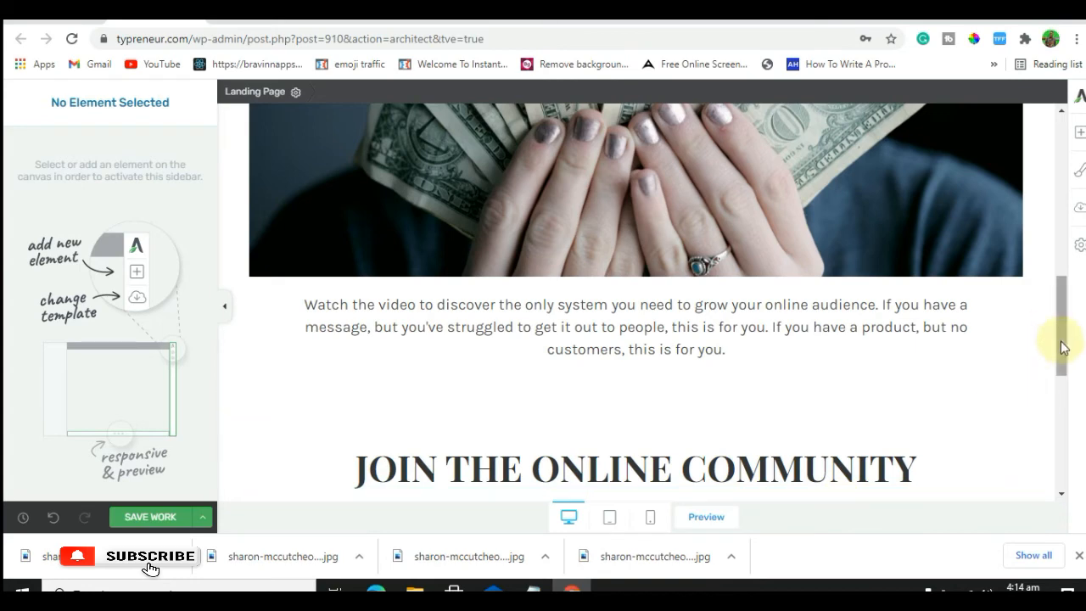
# Step: Select the opt-in form and add an AWeber connection for its leads, using the Smart Aff marketers mailing list
pyautogui.moveTo(1058, 344); pyautogui.dragTo(1062, 416)
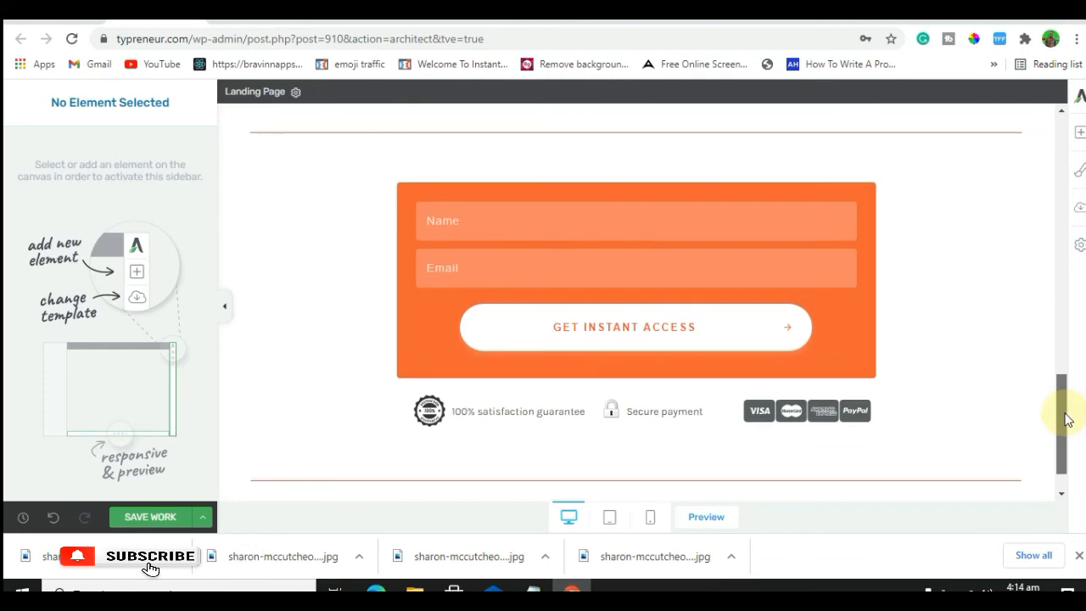
pyautogui.click(768, 306)
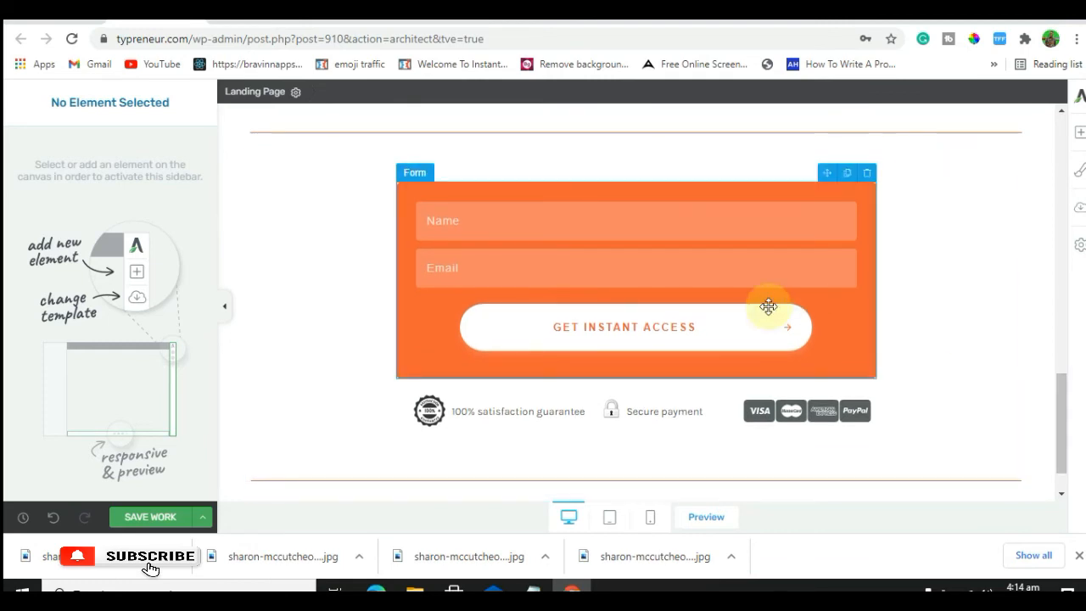
pyautogui.click(849, 337)
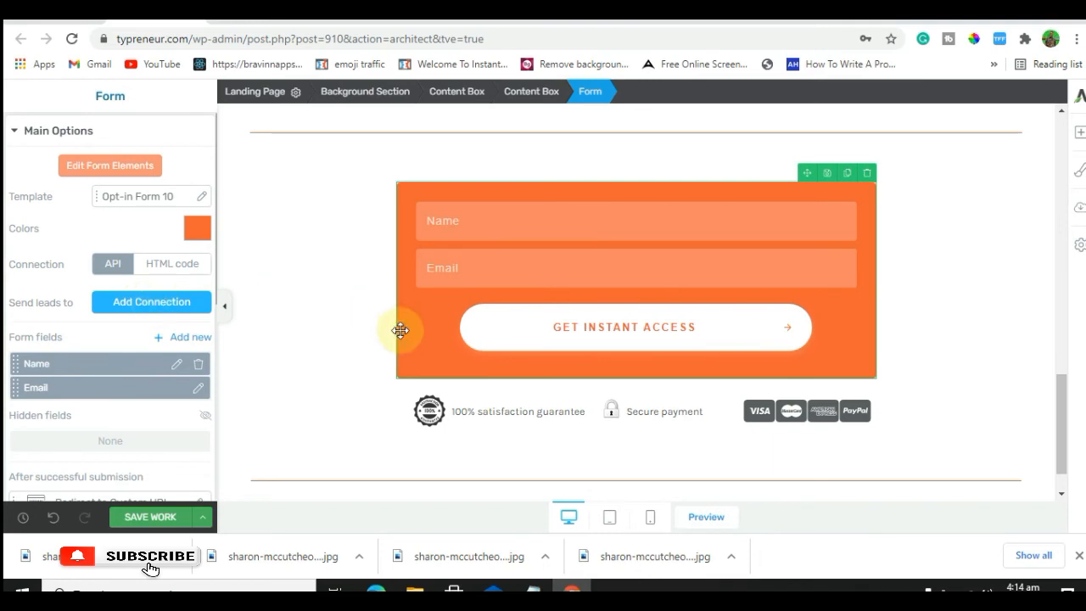
pyautogui.click(172, 312)
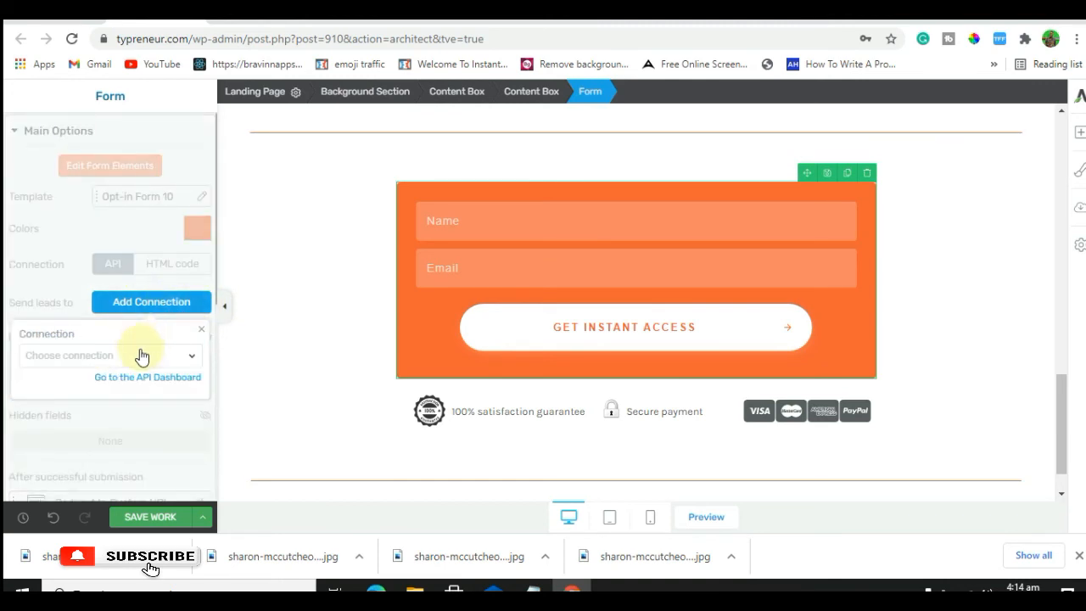
pyautogui.click(193, 357)
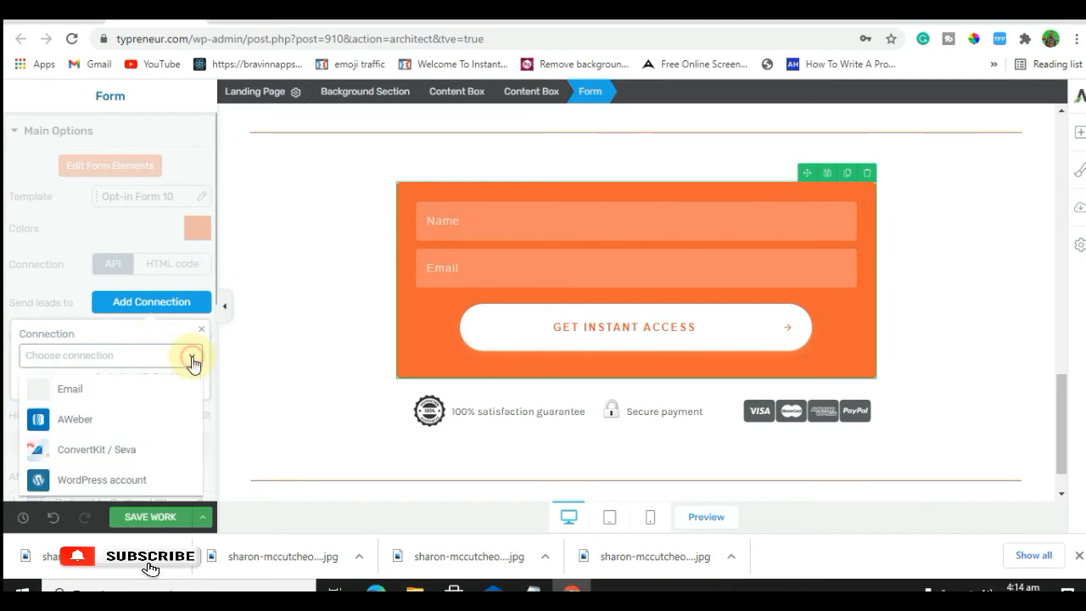
pyautogui.click(82, 419)
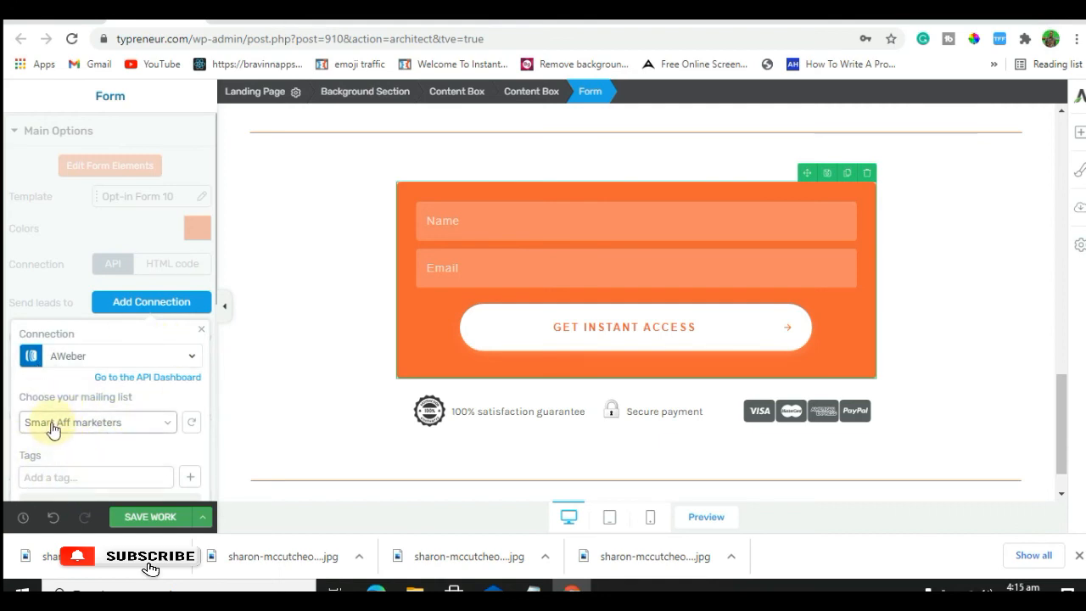
# Step: Add the tag 12 MINUTE to the opt-in form's AWeber connection
pyautogui.click(47, 475)
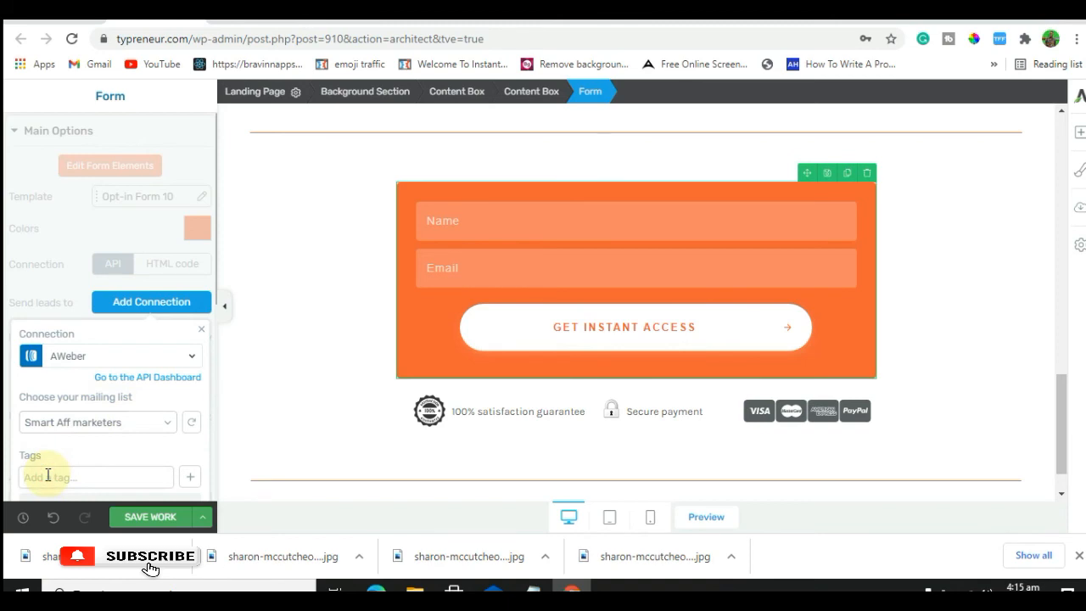
pyautogui.write('12 MINUTE')
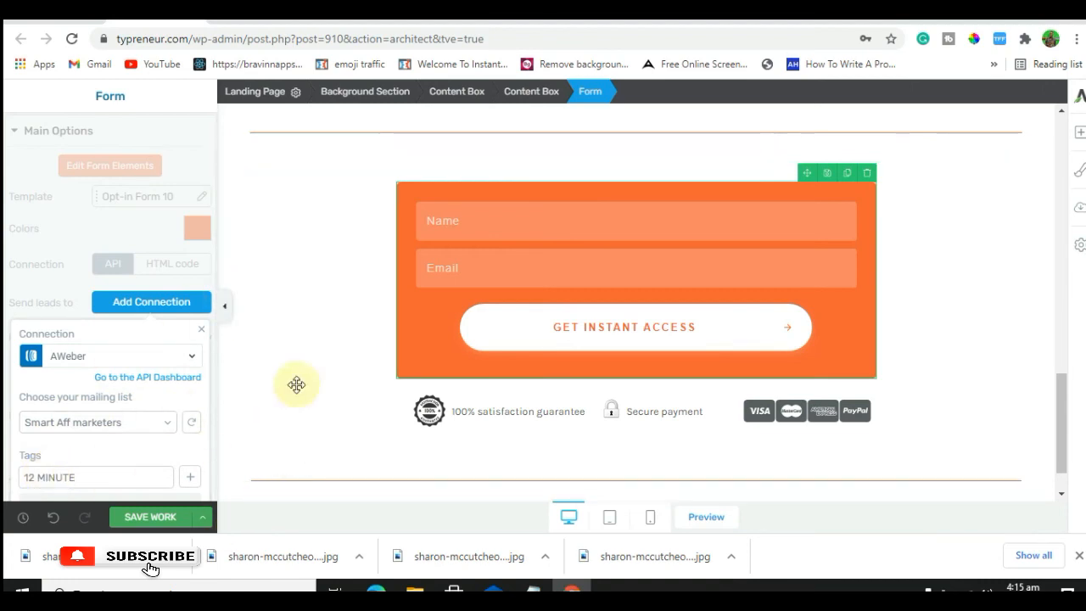
pyautogui.click(193, 480)
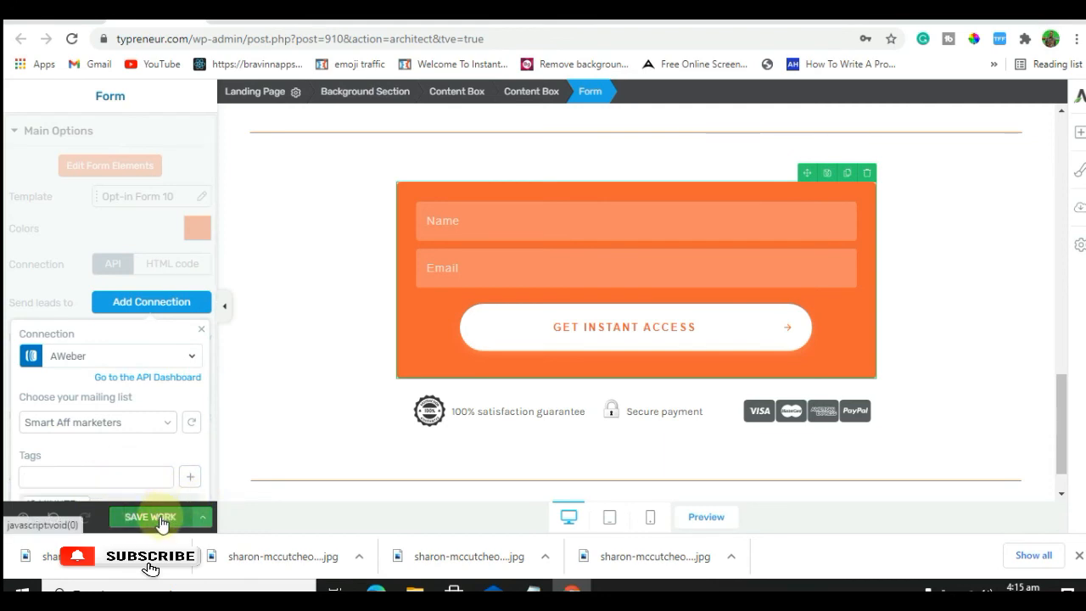
# Step: Save the page and apply the AWeber connection with its mailing list and tag to the opt-in form
pyautogui.click(165, 517)
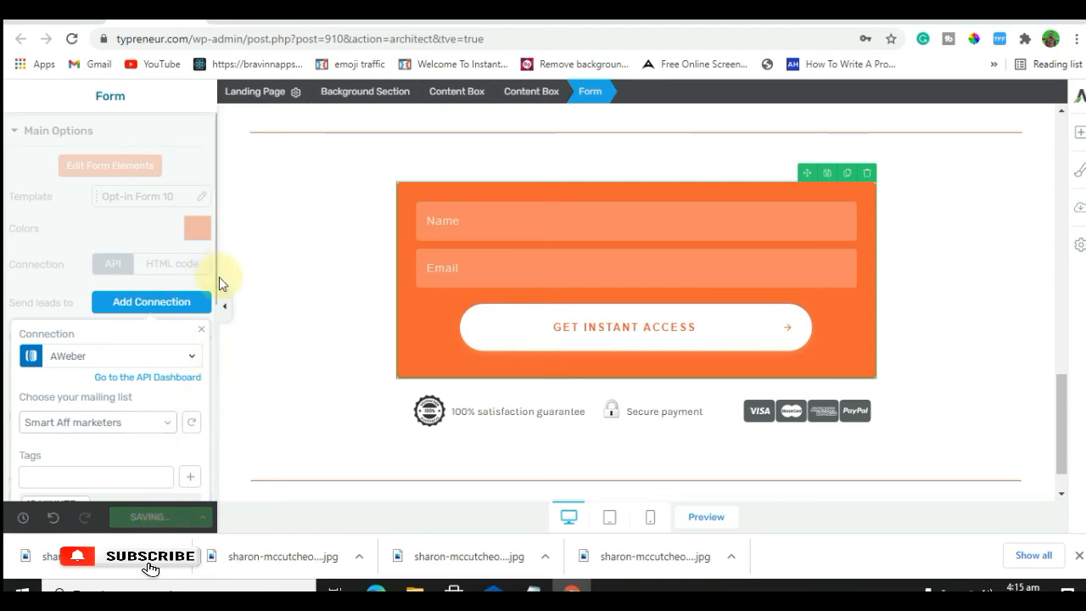
pyautogui.scroll(-1, 219, 305)
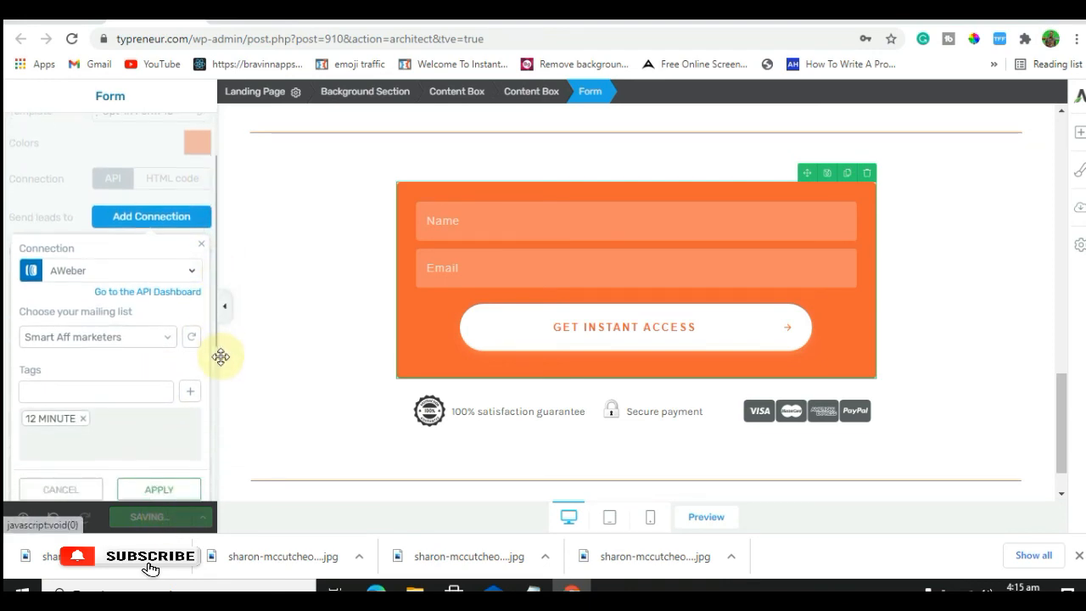
pyautogui.scroll(-4, 176, 470)
pyautogui.scroll(2, 167, 387)
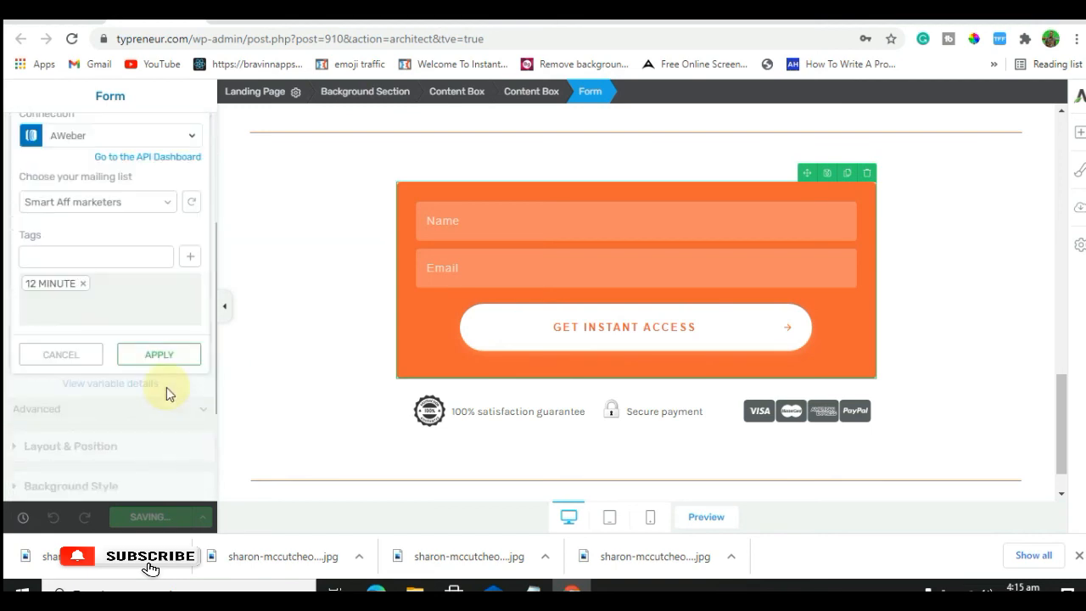
pyautogui.scroll(1, 166, 391)
pyautogui.scroll(-1, 166, 402)
pyautogui.scroll(1, 162, 386)
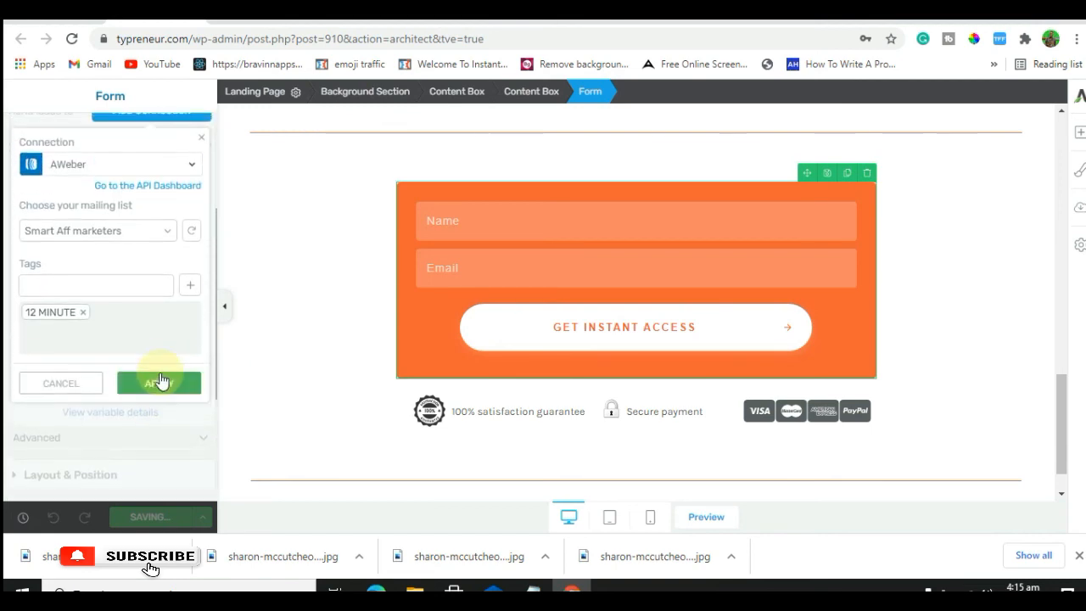
pyautogui.click(161, 382)
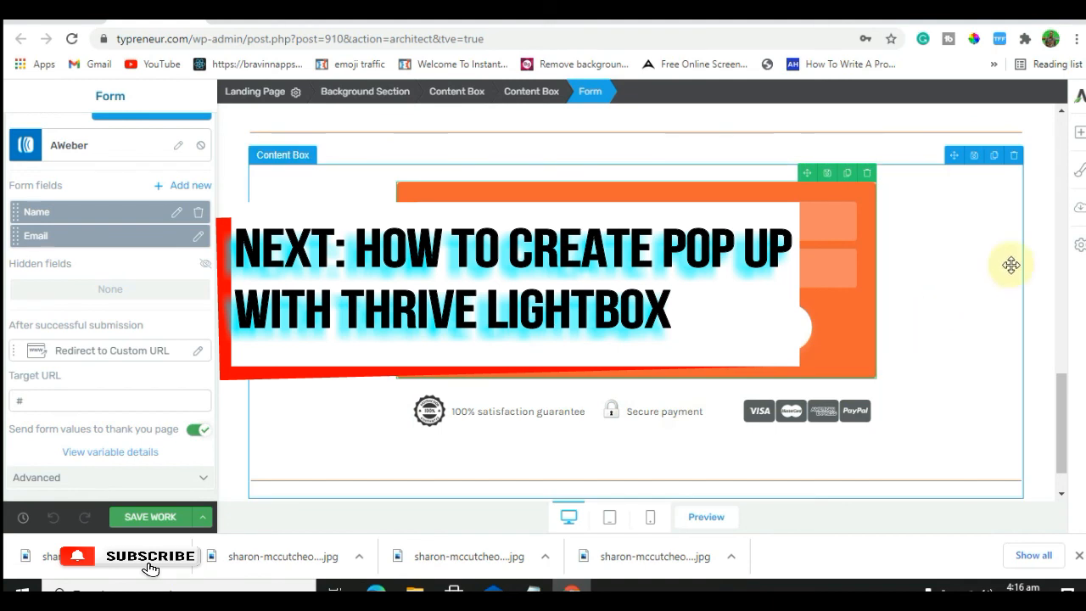
# Step: Examine the foundation elements and building blocks that can be added to the landing page
pyautogui.click(1080, 133)
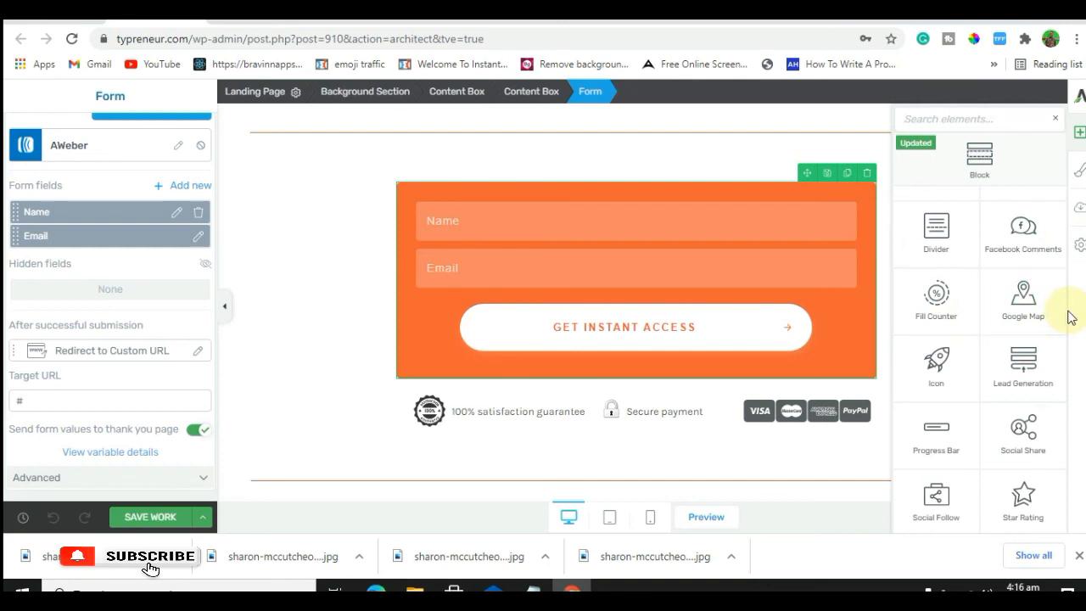
pyautogui.scroll(4, 1066, 308)
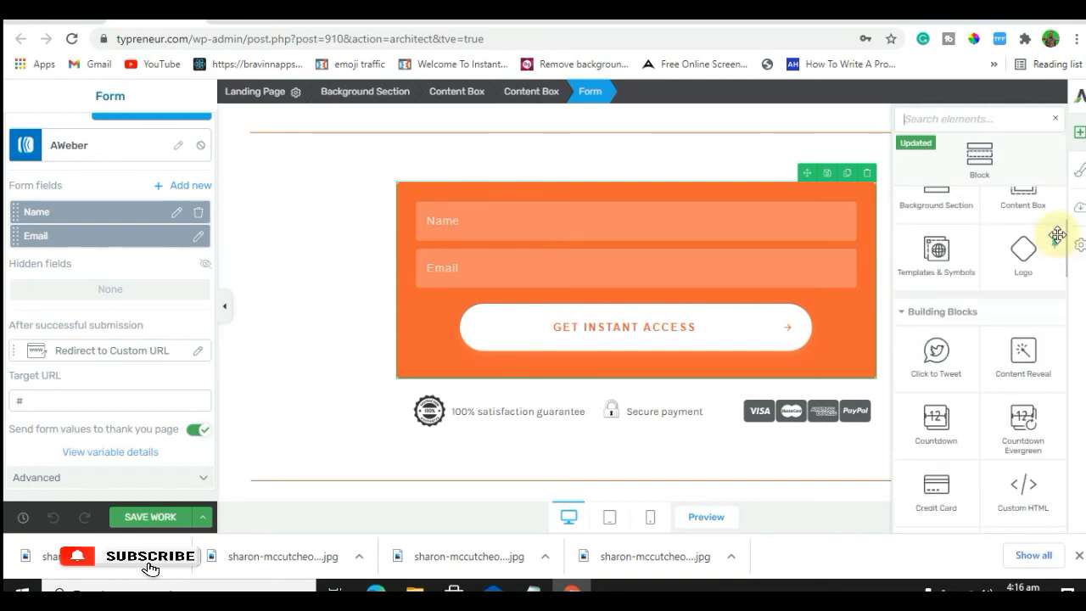
pyautogui.scroll(1, 1057, 235)
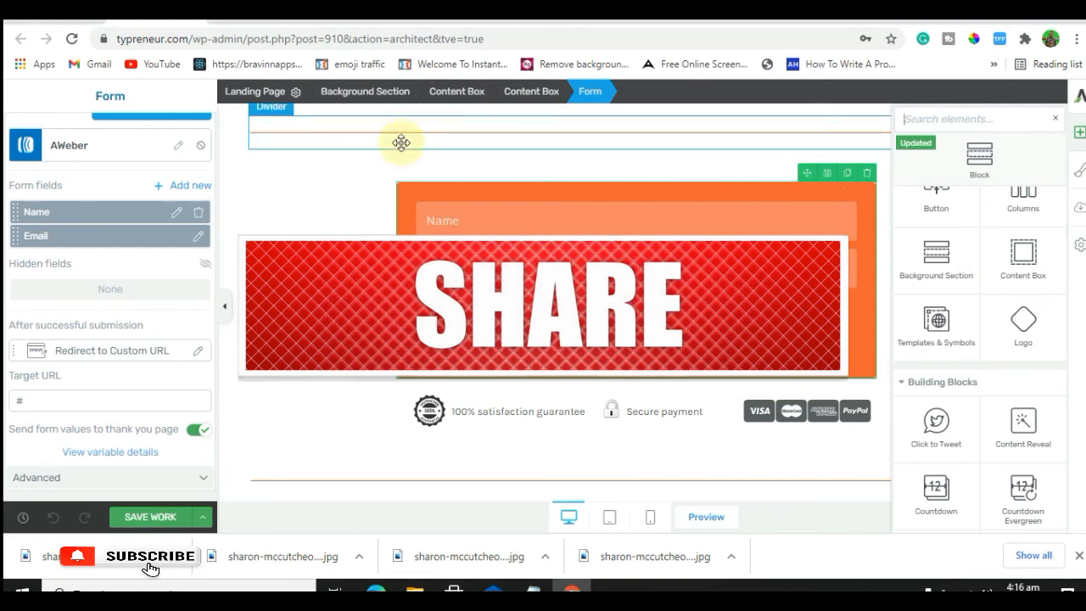
pyautogui.click(356, 223)
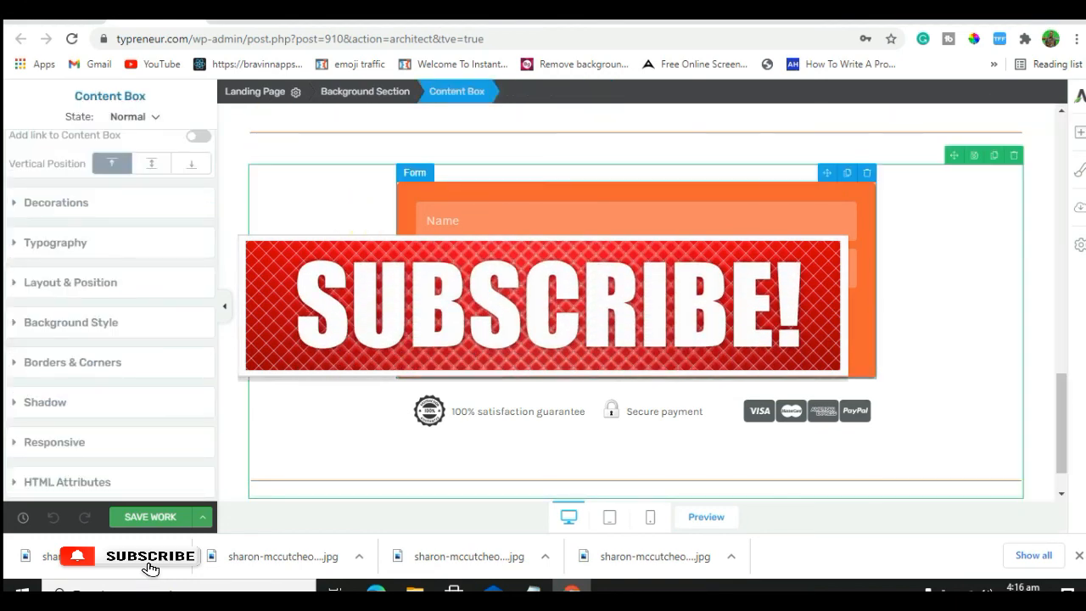
pyautogui.moveTo(1060, 436); pyautogui.dragTo(1060, 183)
pyautogui.scroll(-1, 1060, 184)
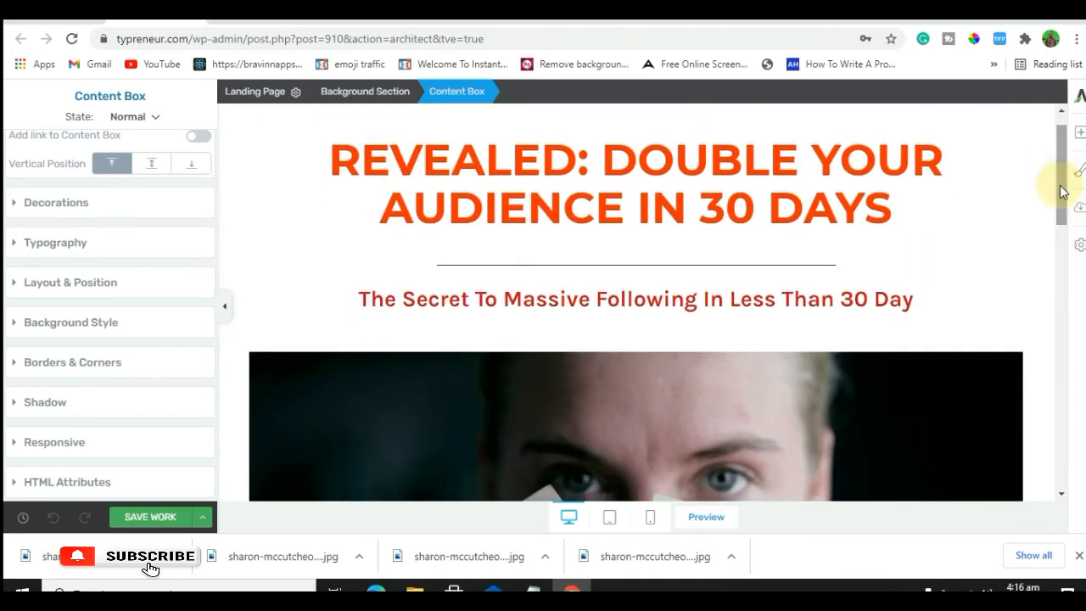
pyautogui.click(1078, 146)
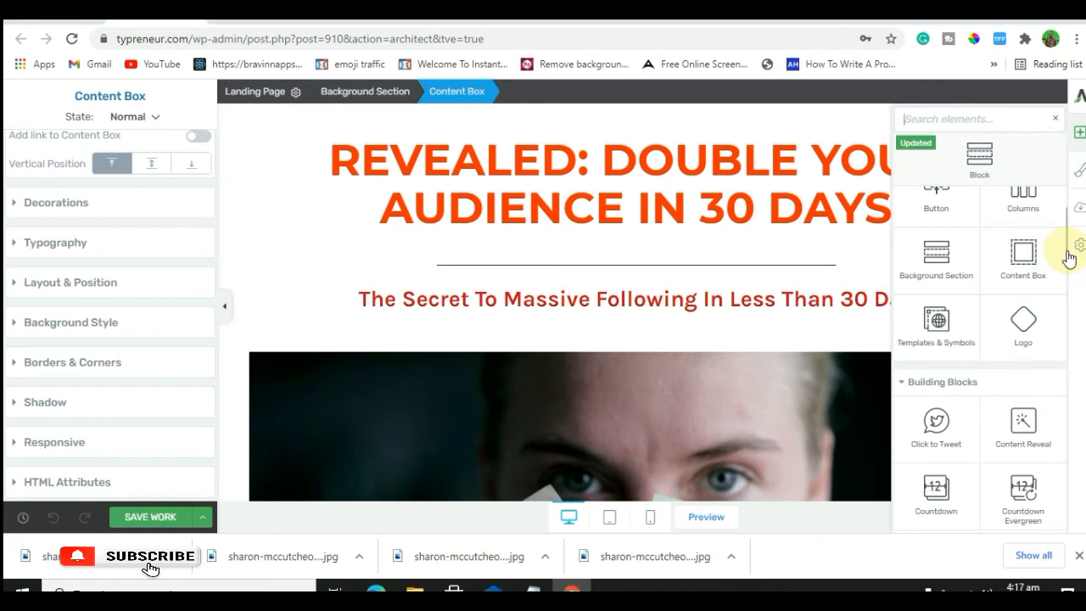
pyautogui.moveTo(1068, 252); pyautogui.dragTo(1066, 194)
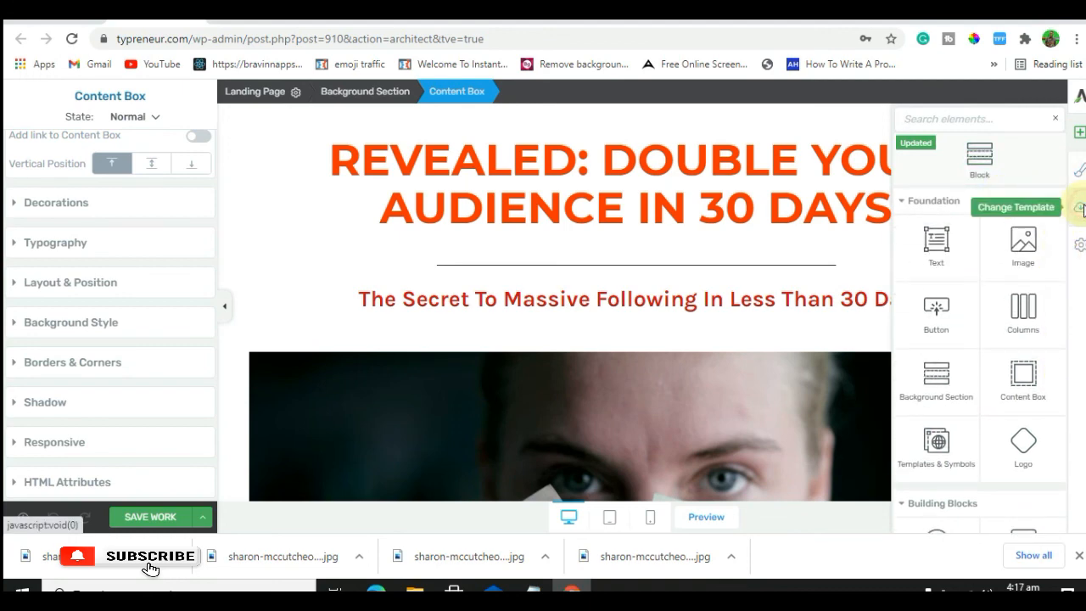
# Step: View the page template choices without changing the template, and browse further through the available building blocks
pyautogui.click(1082, 209)
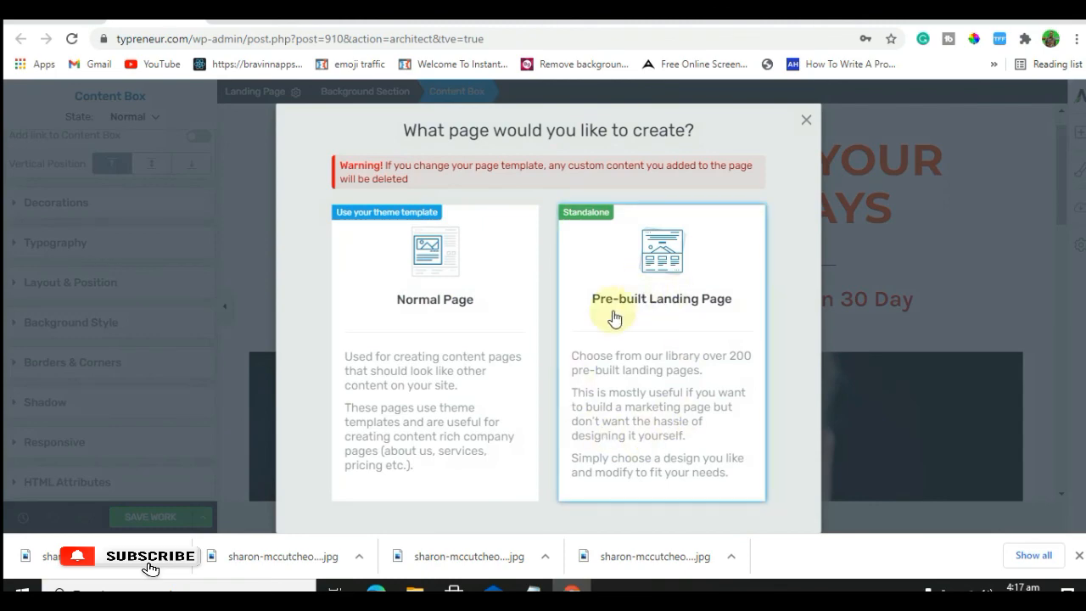
pyautogui.click(806, 121)
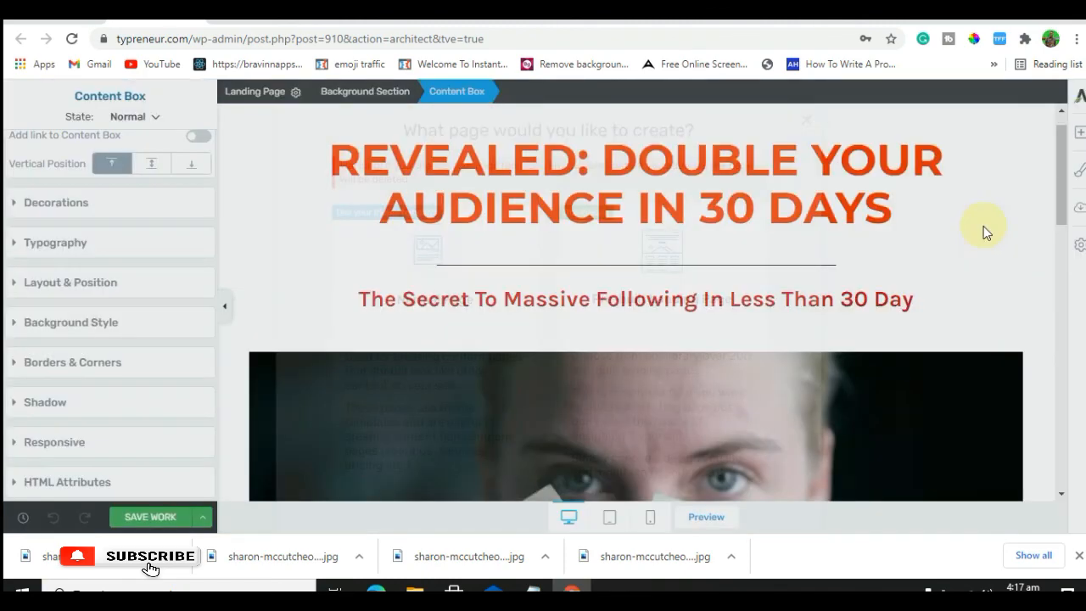
pyautogui.click(1080, 132)
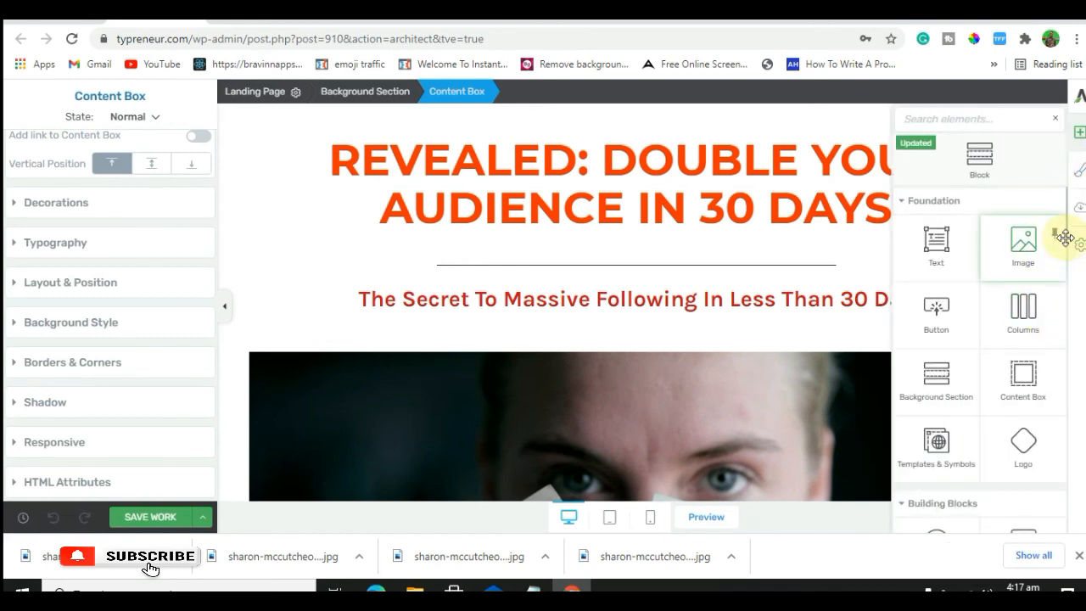
pyautogui.scroll(-5, 1069, 280)
pyautogui.scroll(-3, 1073, 327)
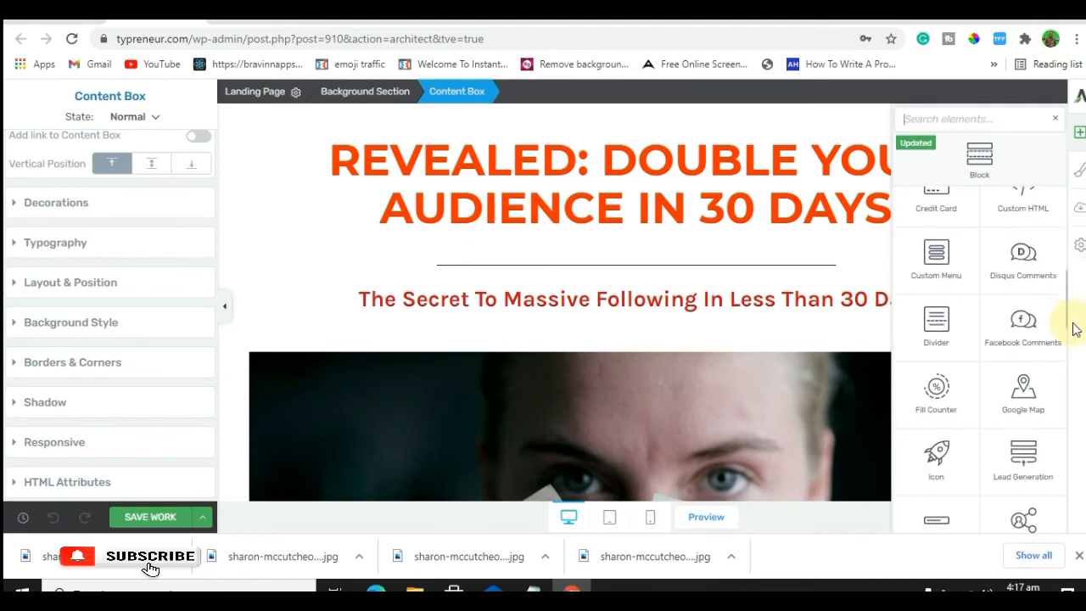